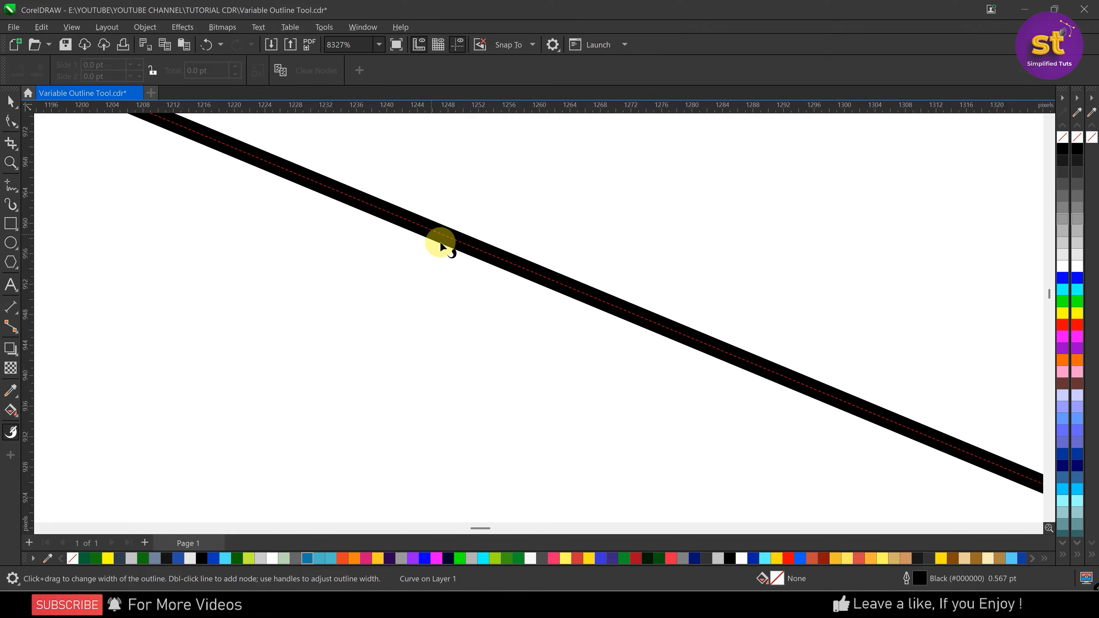
Add two variable outline nodes along the lightning bolt's upper long edge, the first near its upper-left corner
{"action": "scroll", "coordinate": [436, 242], "scroll_direction": "down", "scroll_amount": 5}
{"action": "scroll", "coordinate": [377, 225], "scroll_direction": "down", "scroll_amount": 4}
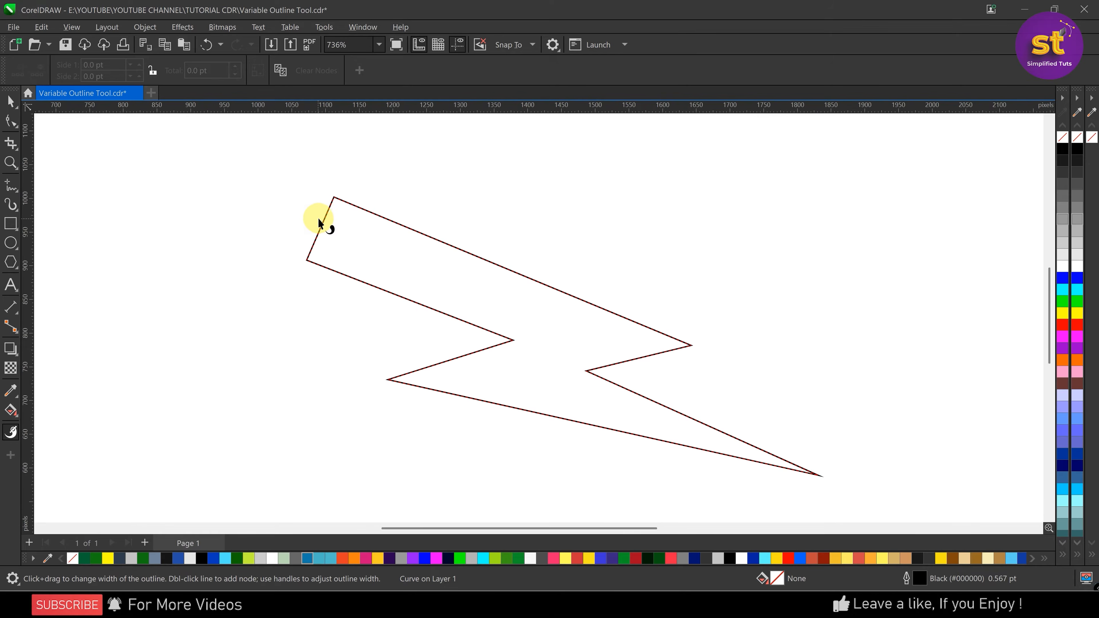
{"action": "scroll", "coordinate": [552, 359], "scroll_direction": "up", "scroll_amount": 1}
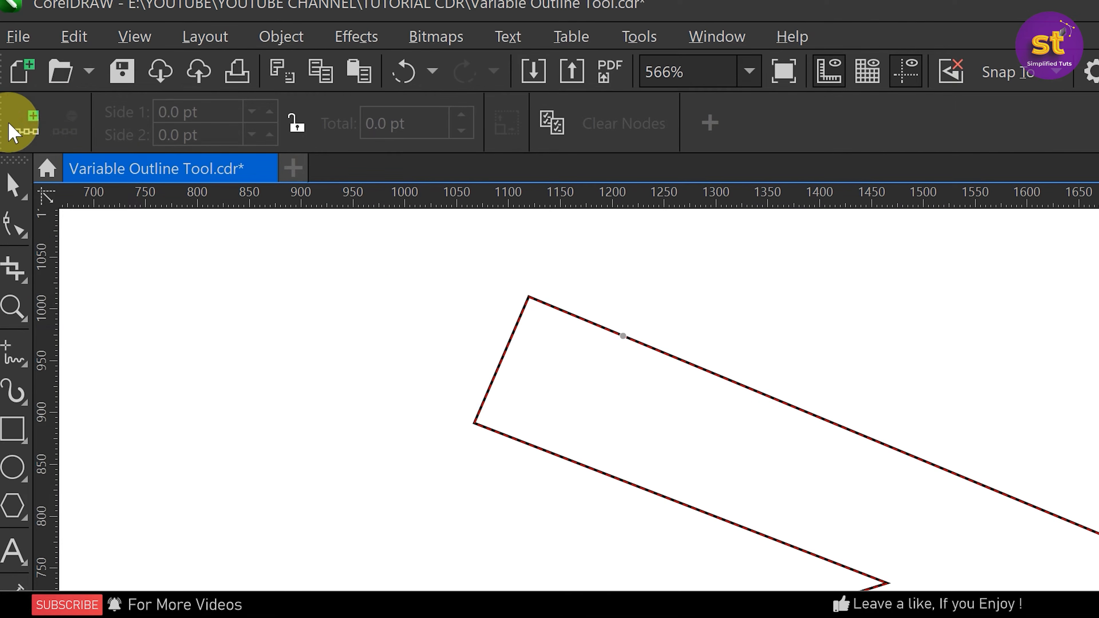
{"action": "left_click", "coordinate": [31, 125]}
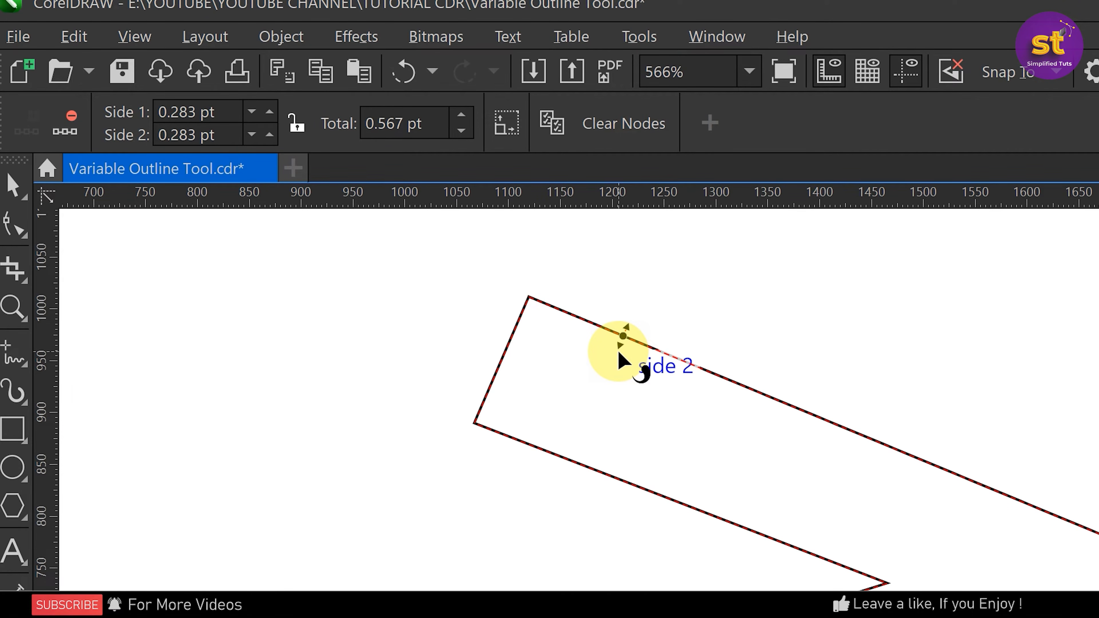
{"action": "left_click", "coordinate": [778, 402]}
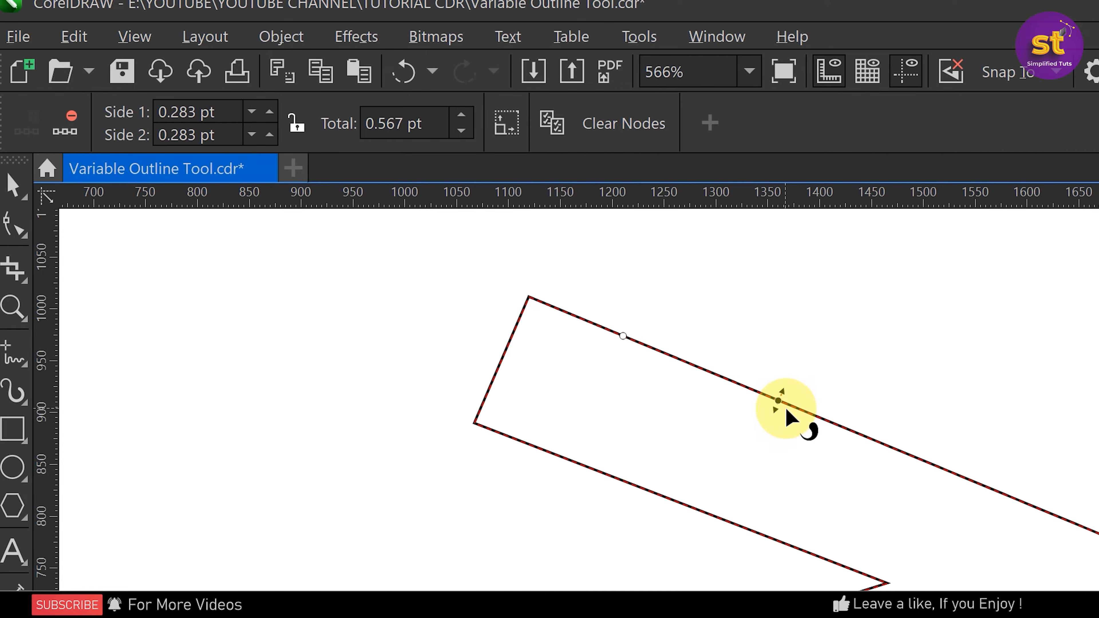
Set the side 1 outline width at the second node to 5.283 pt
{"action": "scroll", "coordinate": [785, 400], "scroll_direction": "up", "scroll_amount": 2}
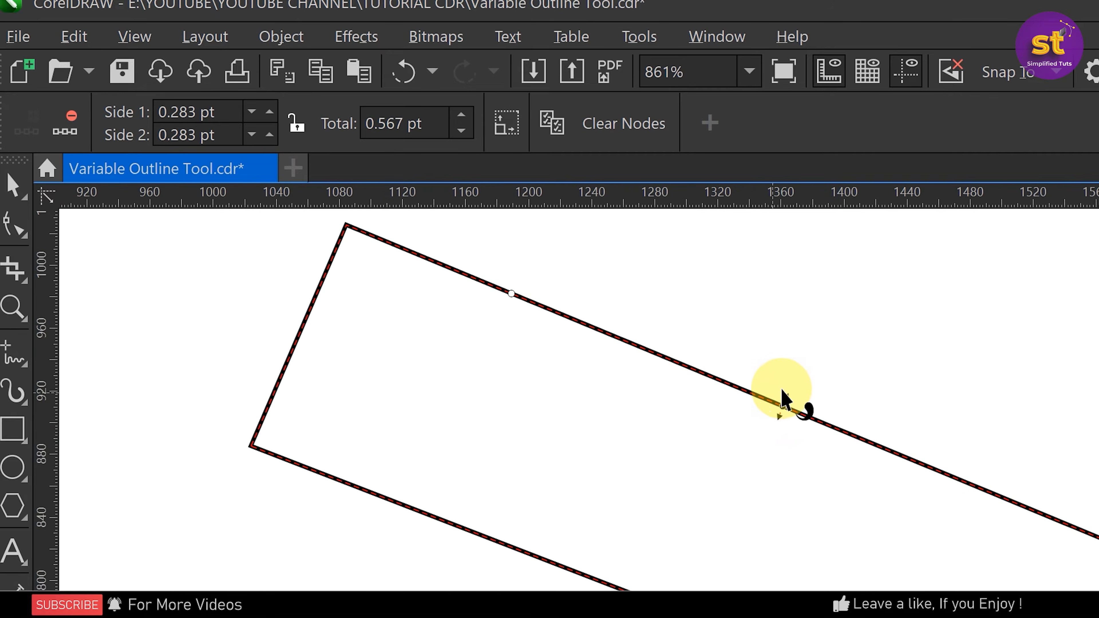
{"action": "scroll", "coordinate": [785, 400], "scroll_direction": "up", "scroll_amount": 6}
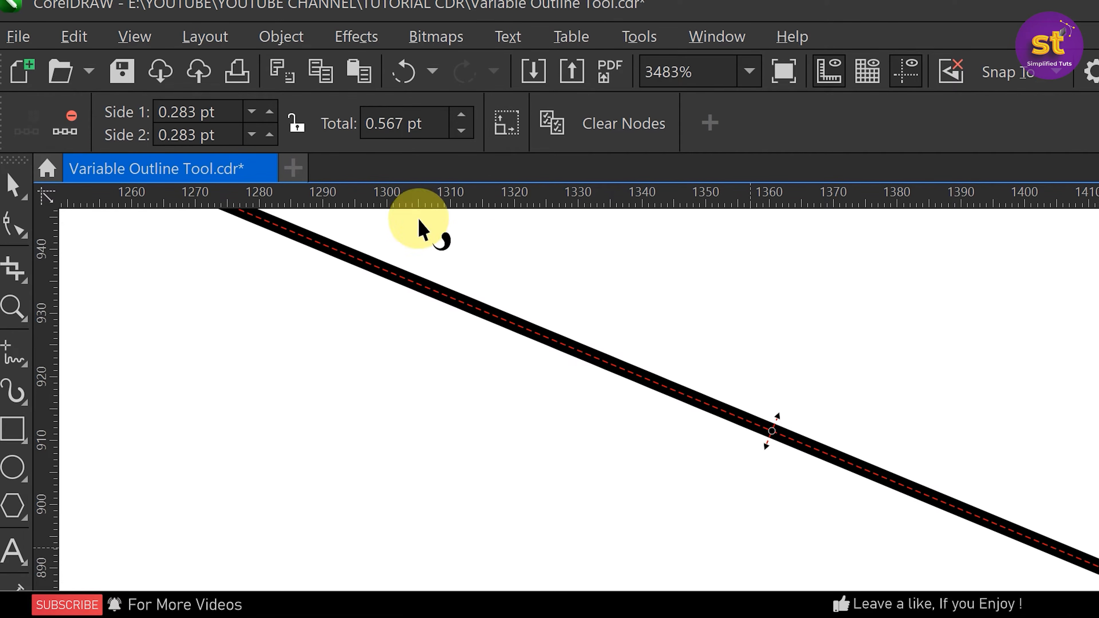
{"action": "left_click", "coordinate": [208, 113]}
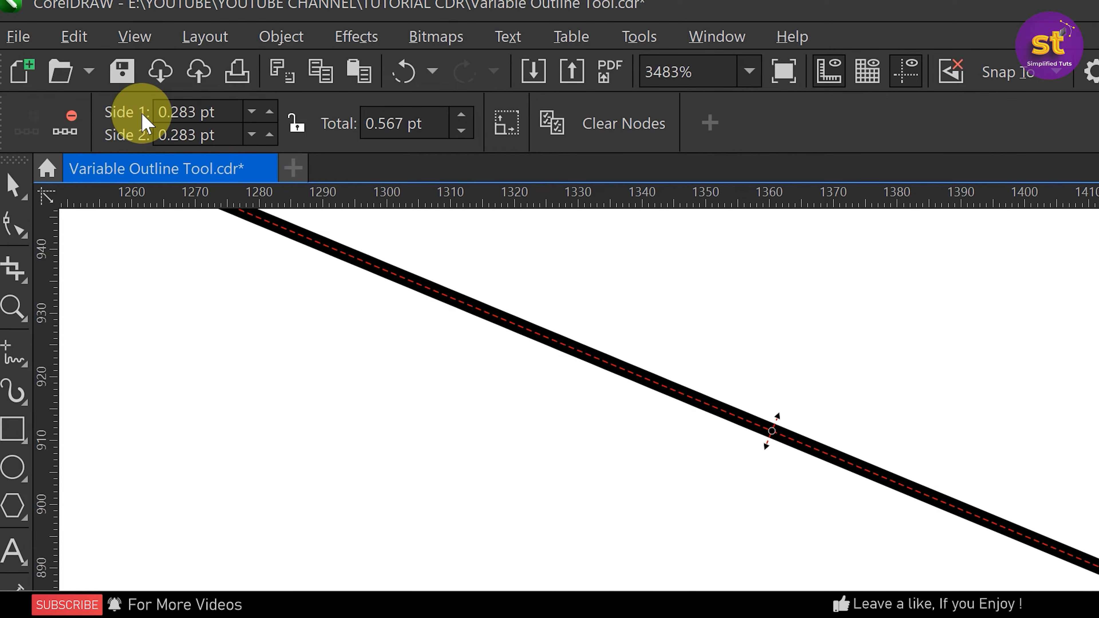
{"action": "left_click", "coordinate": [269, 112]}
{"action": "left_click", "coordinate": [270, 112]}
{"action": "left_click", "coordinate": [270, 112]}
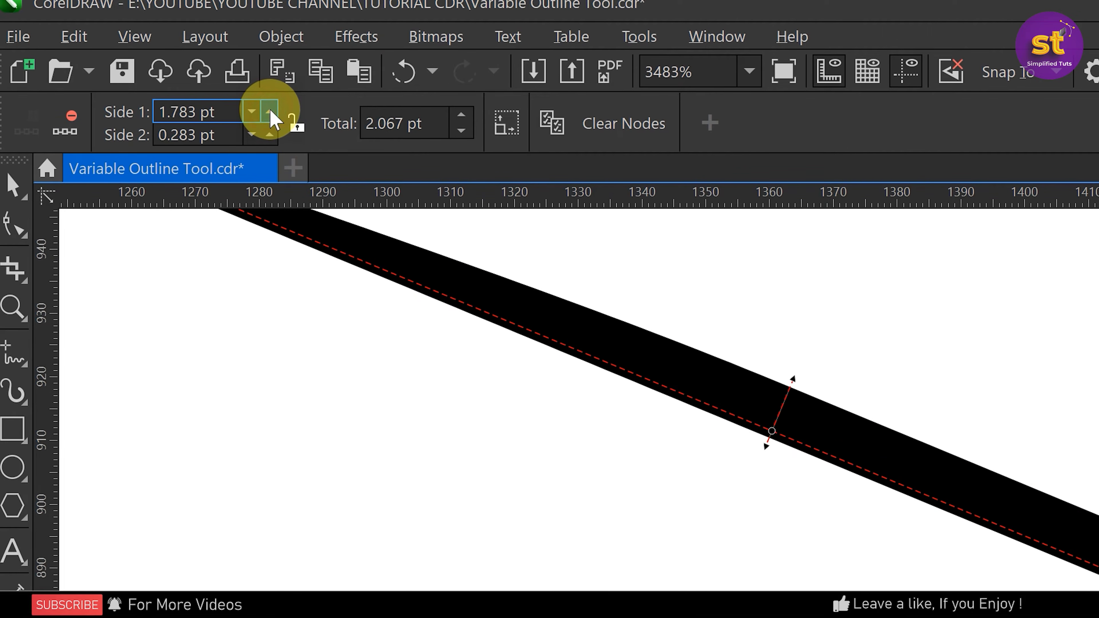
{"action": "left_click", "coordinate": [270, 112]}
{"action": "left_click", "coordinate": [270, 112]}
{"action": "left_click", "coordinate": [270, 112]}
{"action": "left_click", "coordinate": [270, 112]}
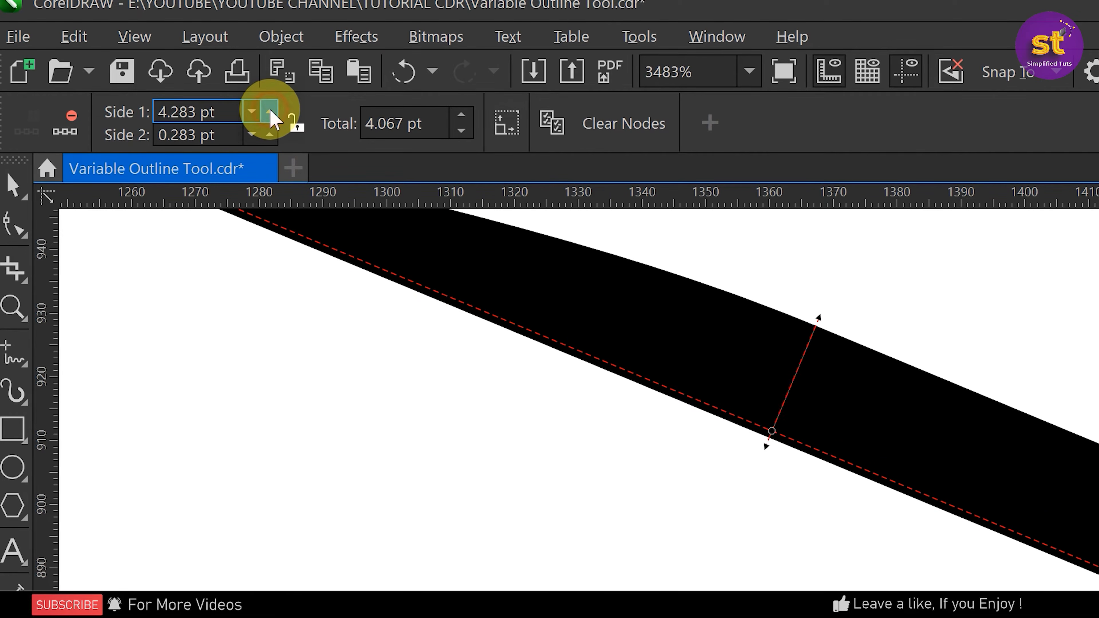
{"action": "left_click", "coordinate": [270, 112]}
{"action": "left_click", "coordinate": [270, 112]}
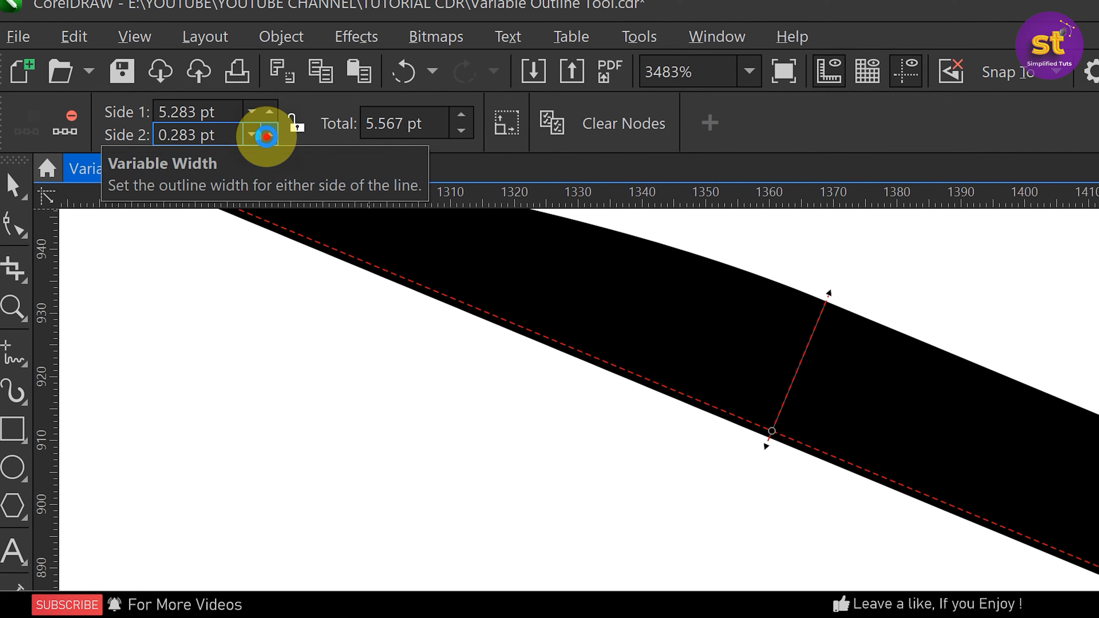
Set the side 2 outline width at the same node to 4.783 pt
{"action": "left_click", "coordinate": [269, 135]}
{"action": "left_click", "coordinate": [268, 135]}
{"action": "left_click", "coordinate": [268, 135]}
{"action": "left_click", "coordinate": [268, 136]}
{"action": "left_click", "coordinate": [267, 136]}
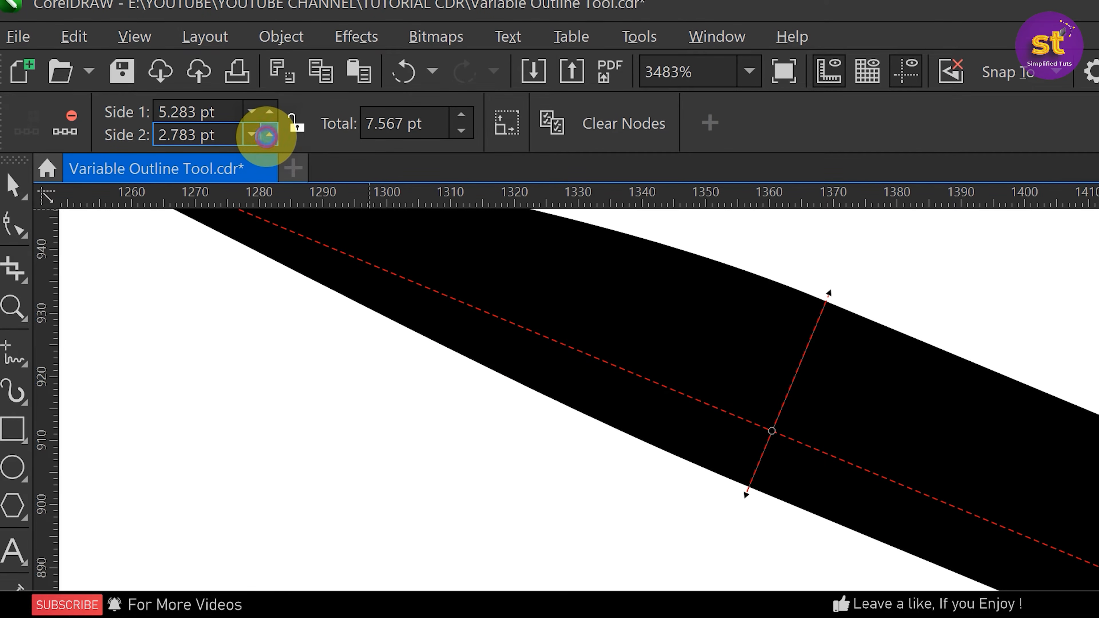
{"action": "left_click", "coordinate": [267, 136]}
{"action": "left_click", "coordinate": [267, 136]}
{"action": "left_click", "coordinate": [267, 136]}
{"action": "left_click", "coordinate": [267, 136]}
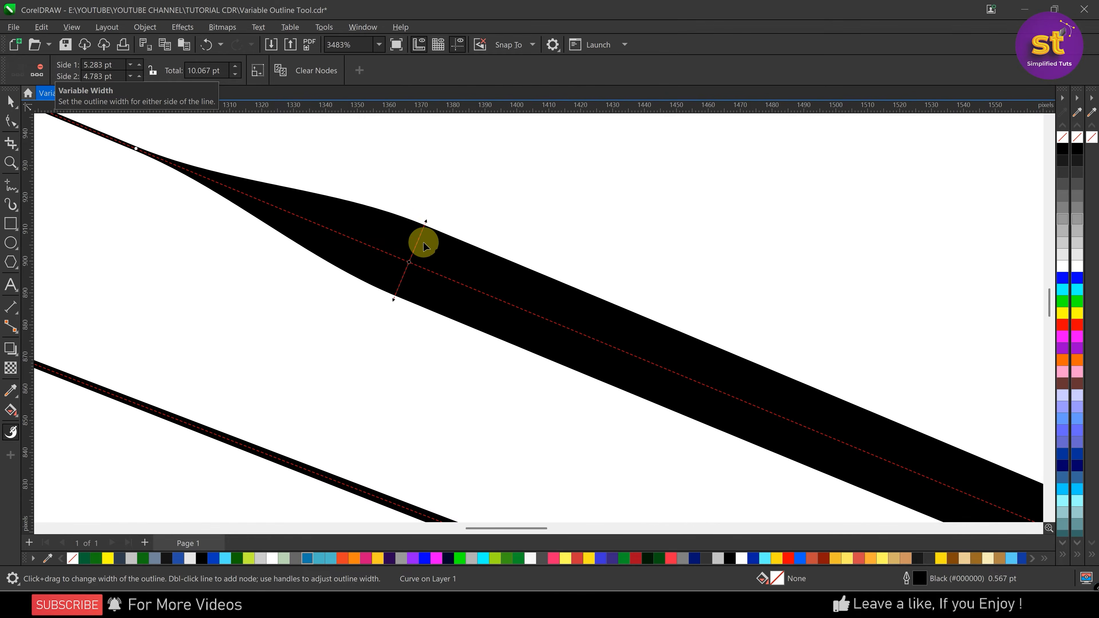
Narrow both sides of the outline at the node freehand to about 2.85 pt and 2.35 pt
{"action": "scroll", "coordinate": [359, 253], "scroll_direction": "down", "scroll_amount": 2}
{"action": "scroll", "coordinate": [353, 254], "scroll_direction": "down", "scroll_amount": 1}
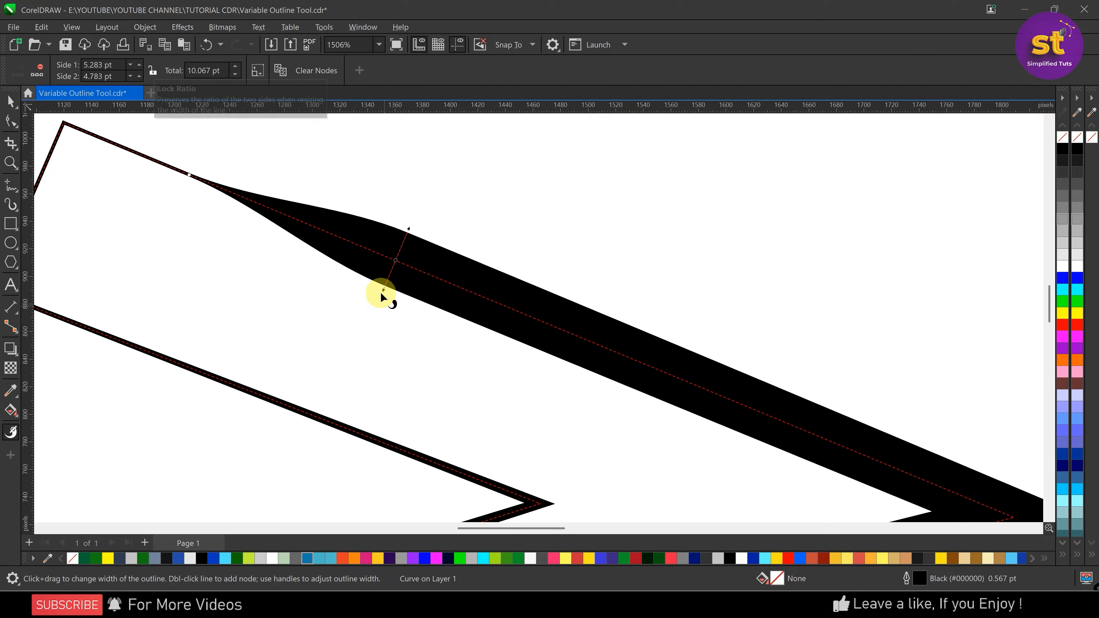
{"action": "left_click_drag", "start_coordinate": [382, 289], "coordinate": [386, 277]}
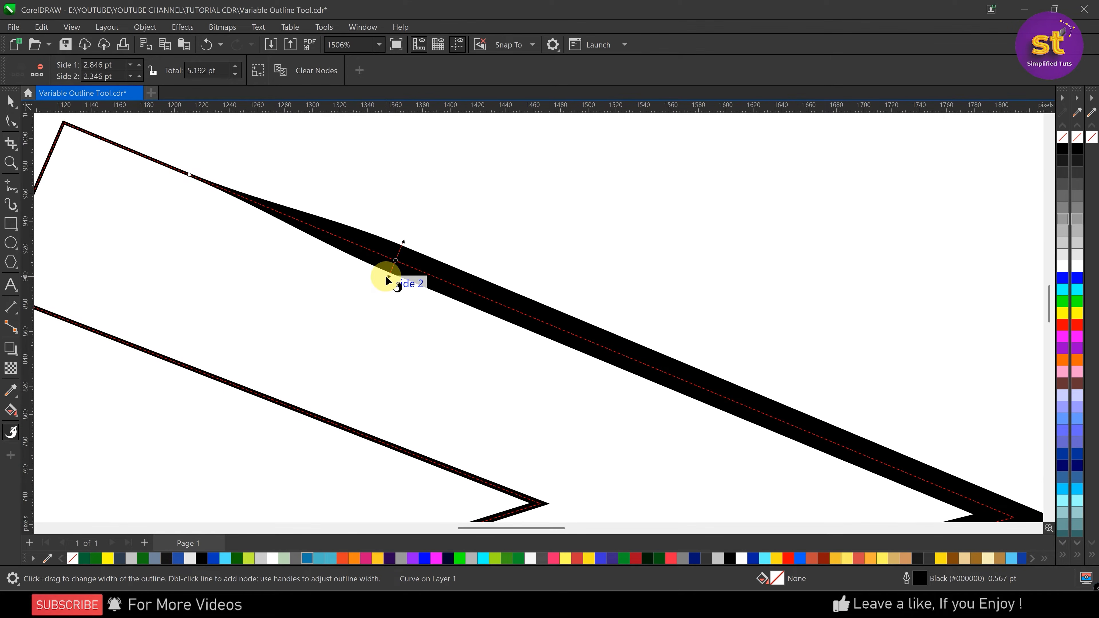
Lock the ratio of the two sides, raise side 1 to 6.846 pt, and unlock the ratio again
{"action": "left_click", "coordinate": [154, 70]}
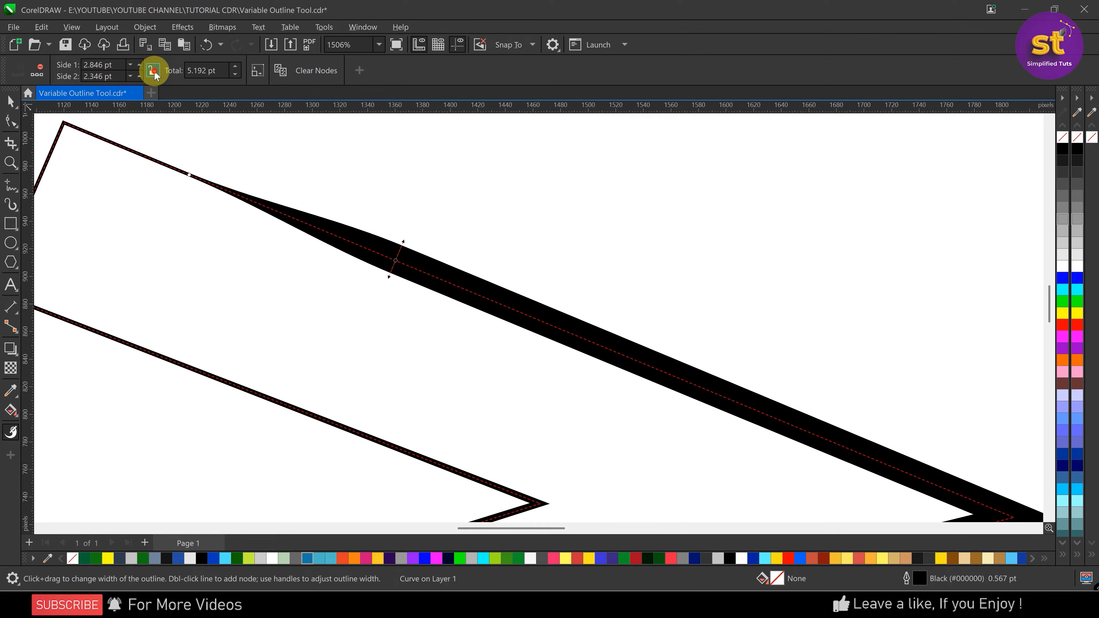
{"action": "left_click", "coordinate": [138, 64]}
{"action": "left_click", "coordinate": [138, 64]}
{"action": "left_click", "coordinate": [138, 63]}
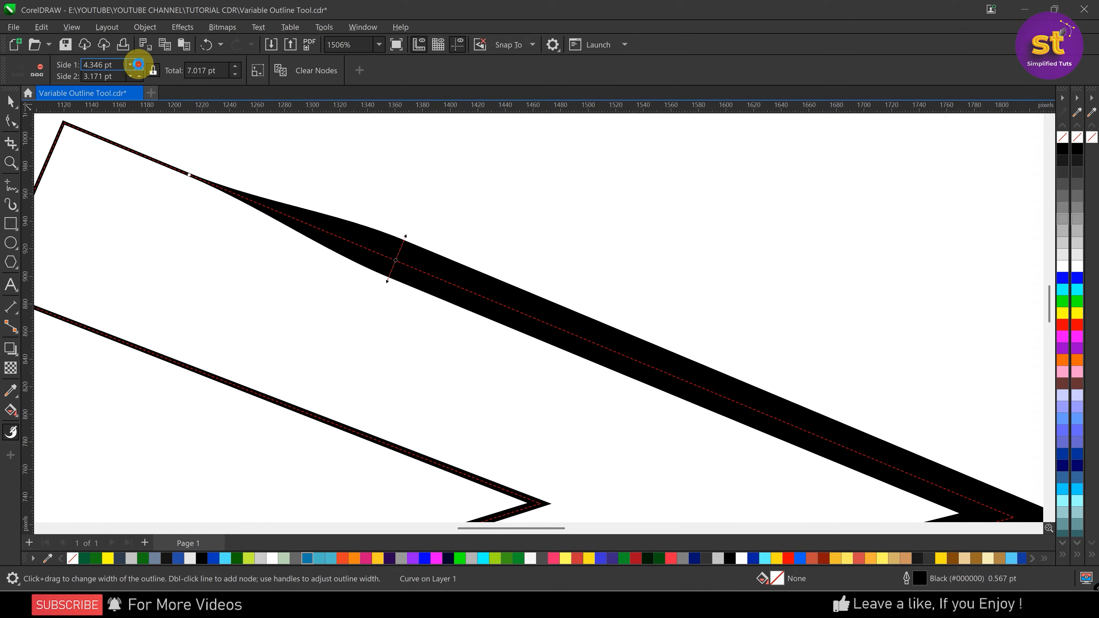
{"action": "left_click", "coordinate": [138, 63]}
{"action": "left_click", "coordinate": [138, 64]}
{"action": "left_click", "coordinate": [138, 63]}
{"action": "left_click", "coordinate": [138, 63]}
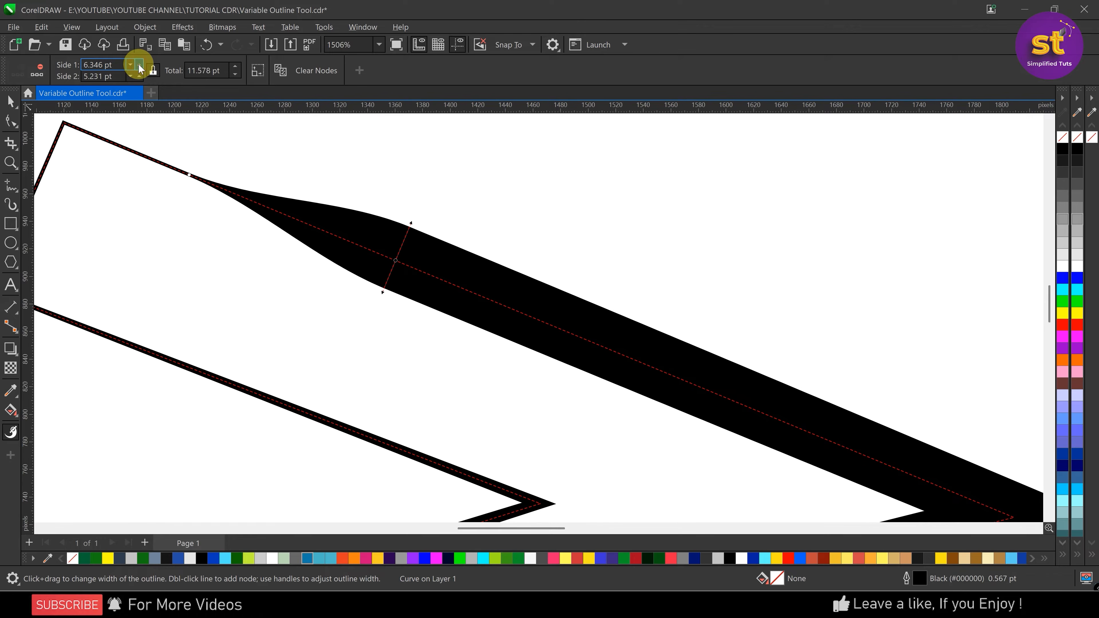
{"action": "left_click", "coordinate": [138, 64]}
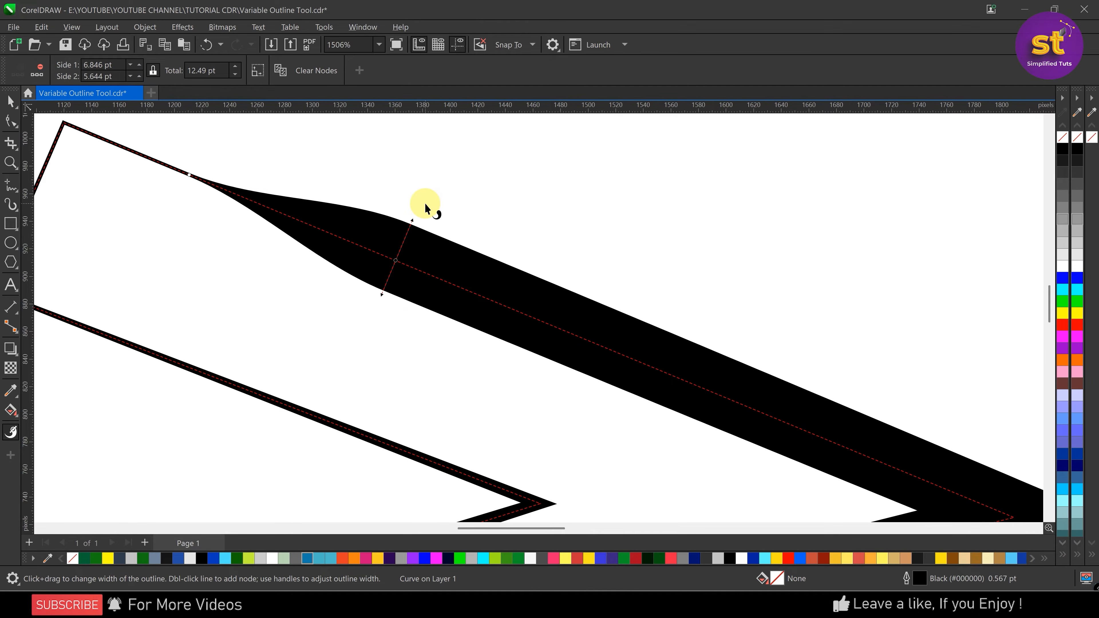
{"action": "left_click", "coordinate": [152, 70]}
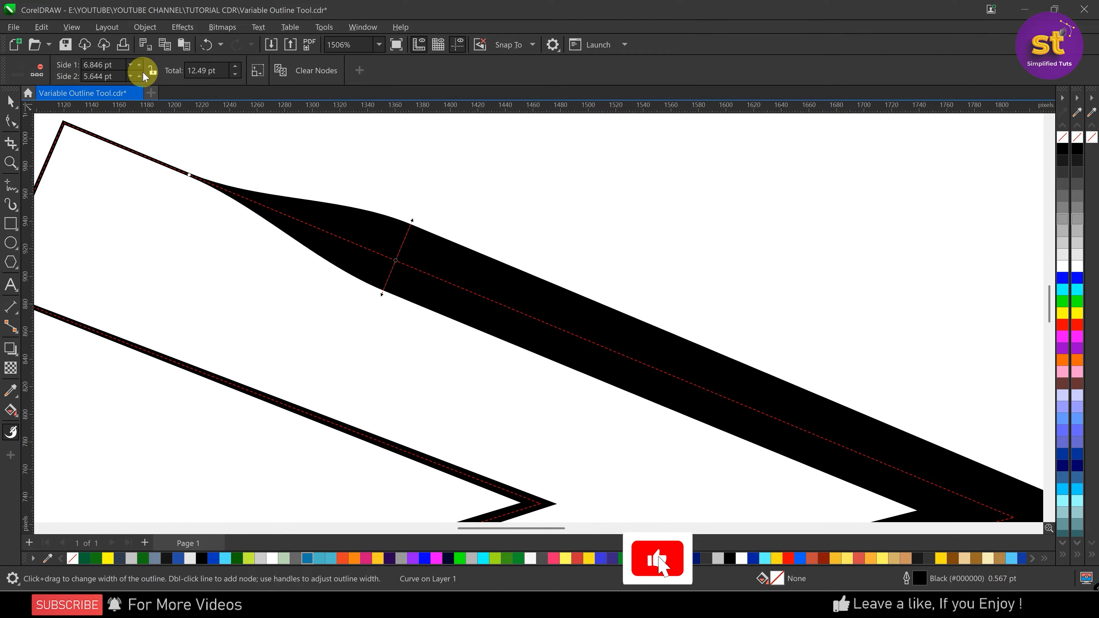
Add a width node at the far right corner of the upper edge and taper it to about 1.02 pt on side 1 and 0 pt on side 2
{"action": "scroll", "coordinate": [346, 238], "scroll_direction": "down", "scroll_amount": 3}
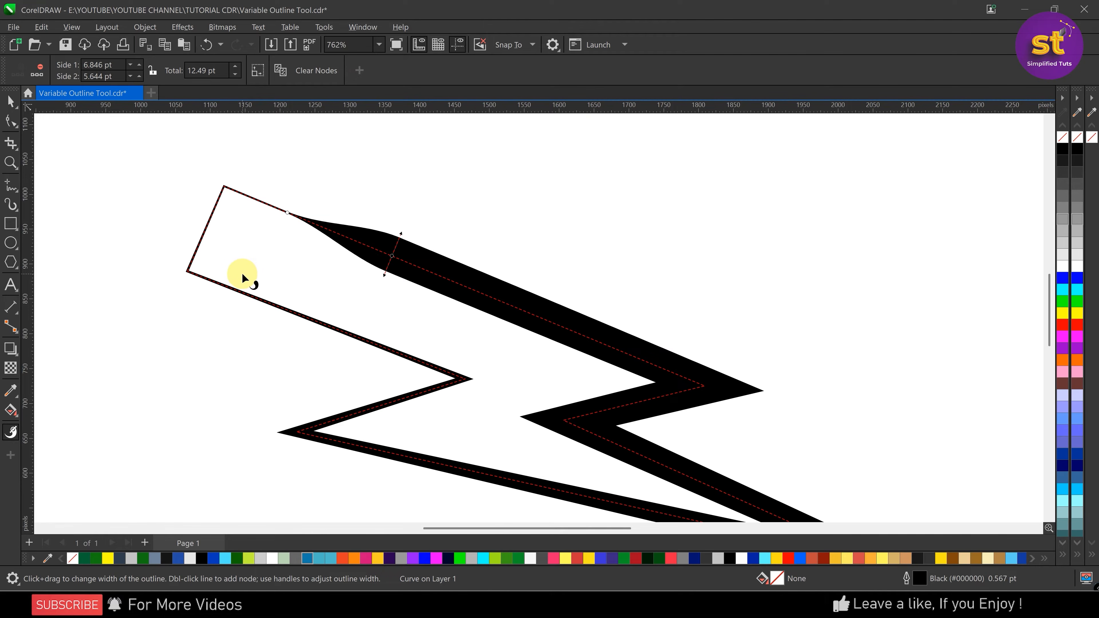
{"action": "scroll", "coordinate": [242, 262], "scroll_direction": "down", "scroll_amount": 1}
{"action": "scroll", "coordinate": [480, 310], "scroll_direction": "up", "scroll_amount": 2}
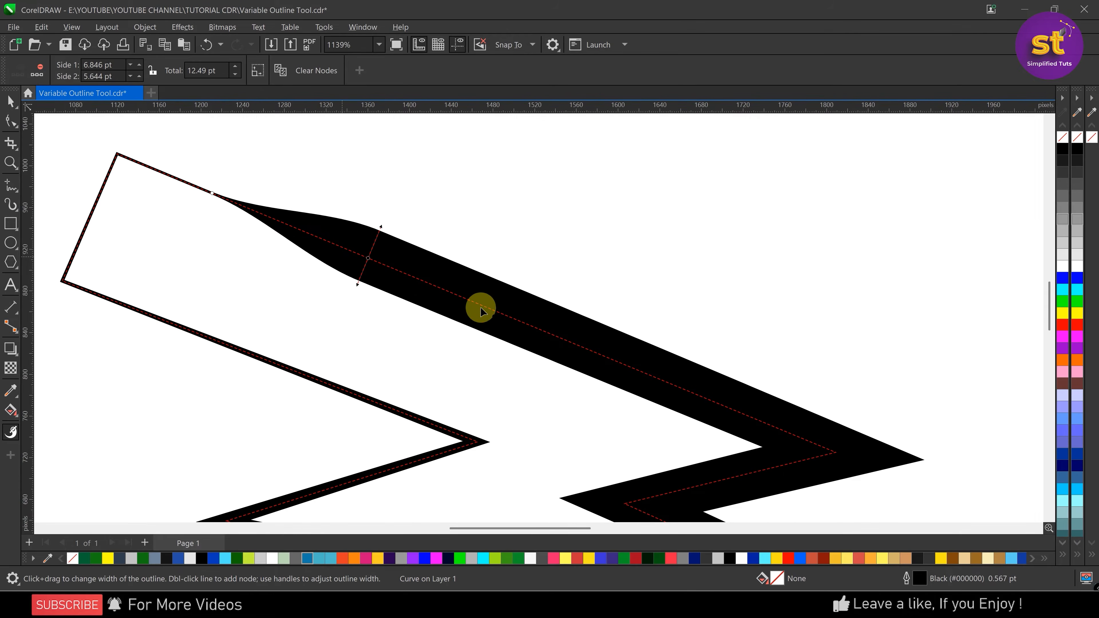
{"action": "scroll", "coordinate": [480, 310], "scroll_direction": "down", "scroll_amount": 2}
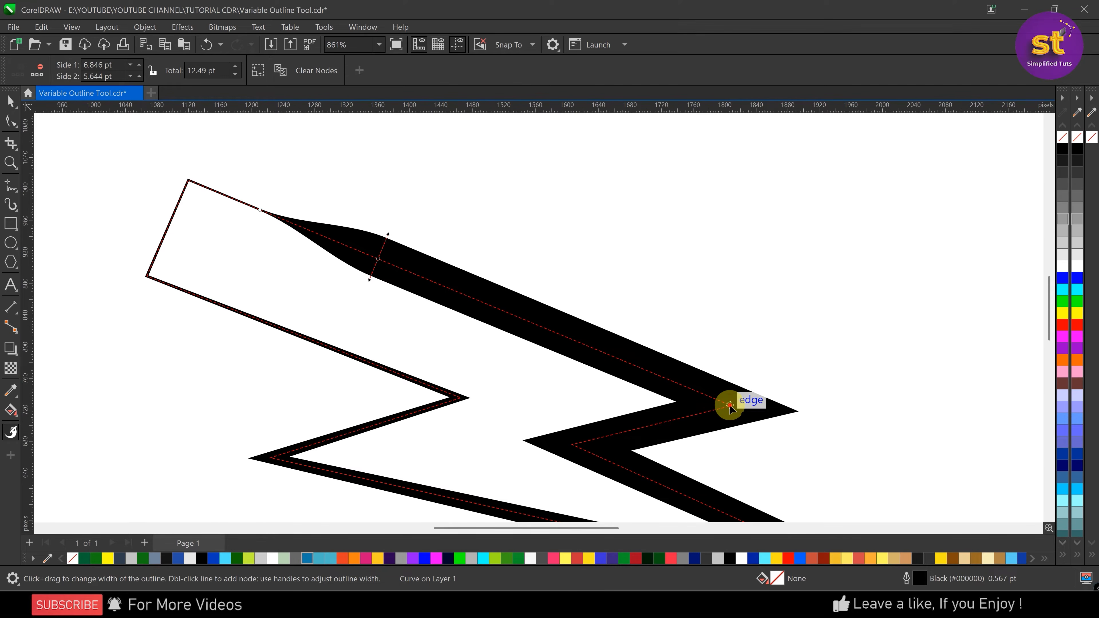
{"action": "double_click", "coordinate": [731, 406]}
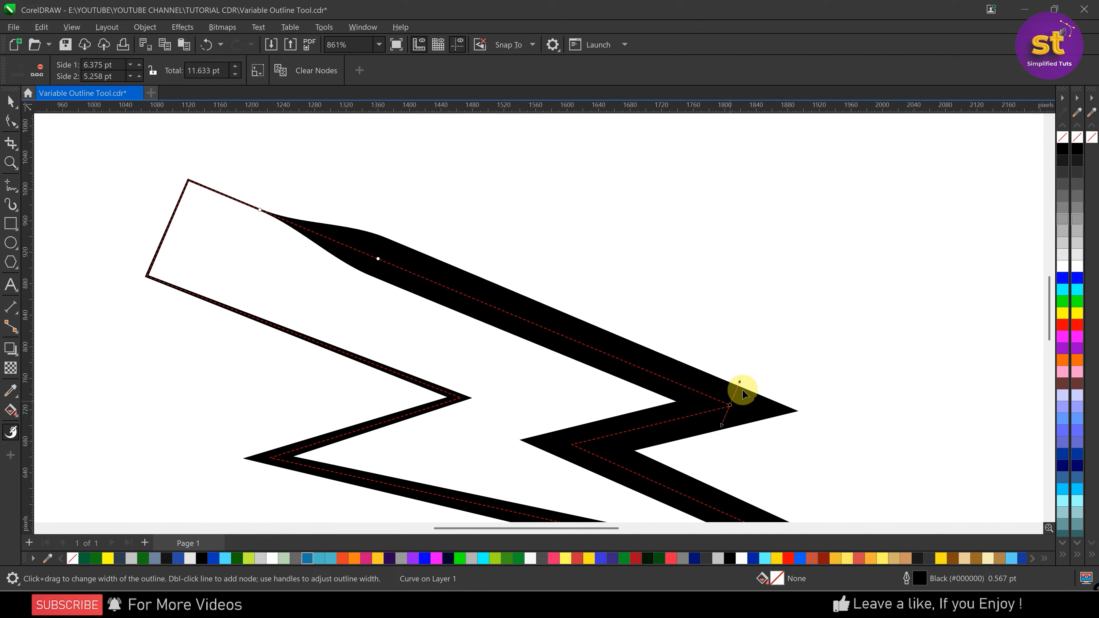
{"action": "left_click_drag", "start_coordinate": [740, 383], "coordinate": [732, 397]}
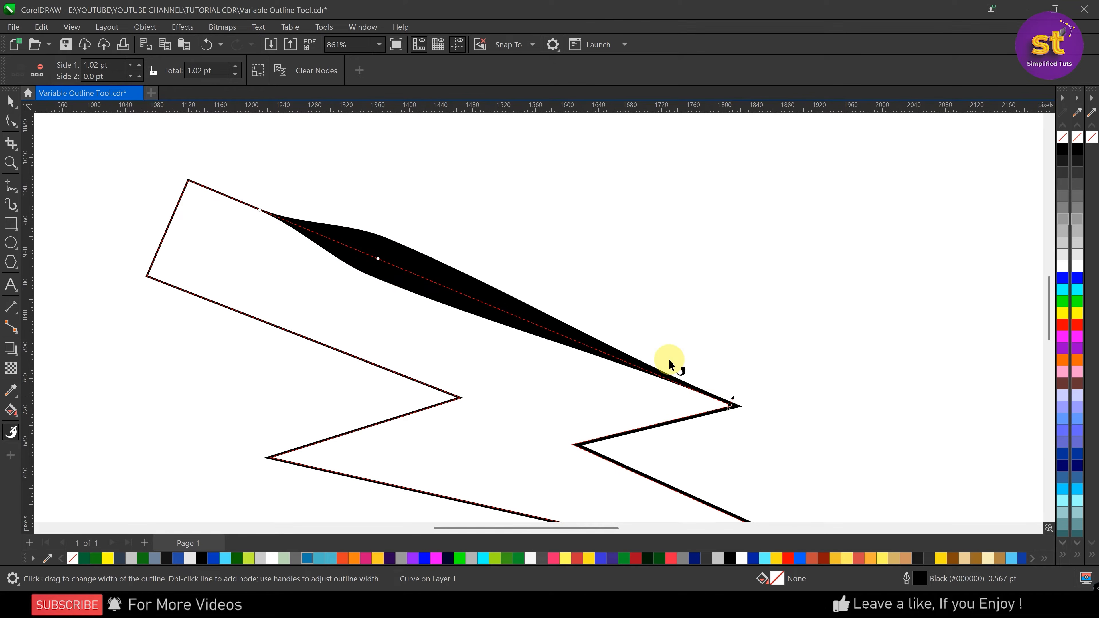
Remove the variable outline node nearest the bolt's upper-left corner
{"action": "scroll", "coordinate": [330, 268], "scroll_direction": "down", "scroll_amount": 1}
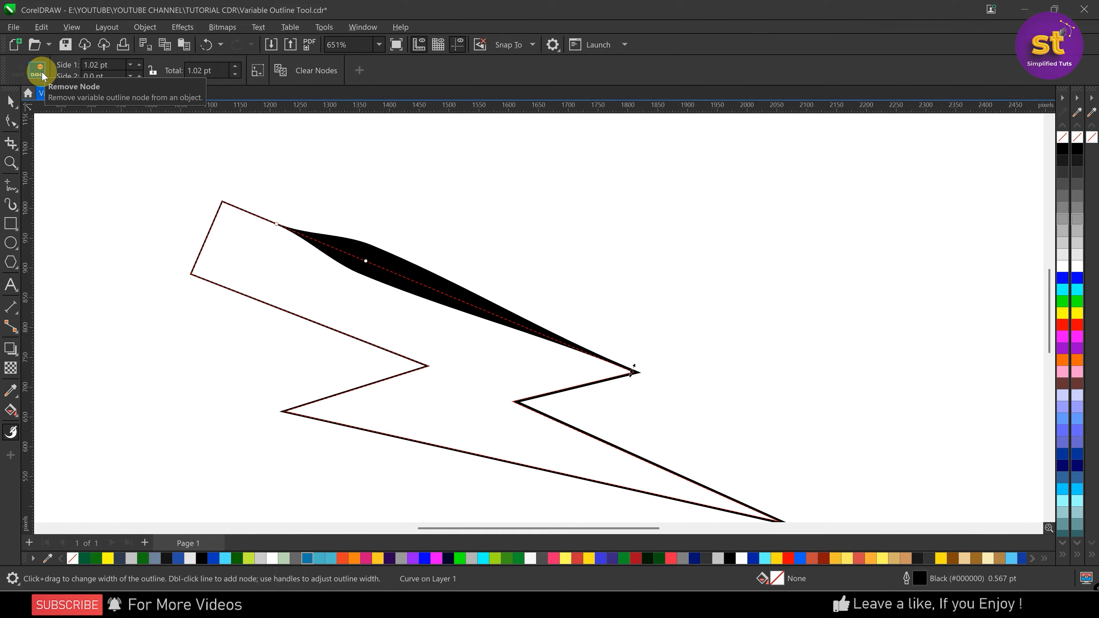
{"action": "scroll", "coordinate": [307, 252], "scroll_direction": "up", "scroll_amount": 1}
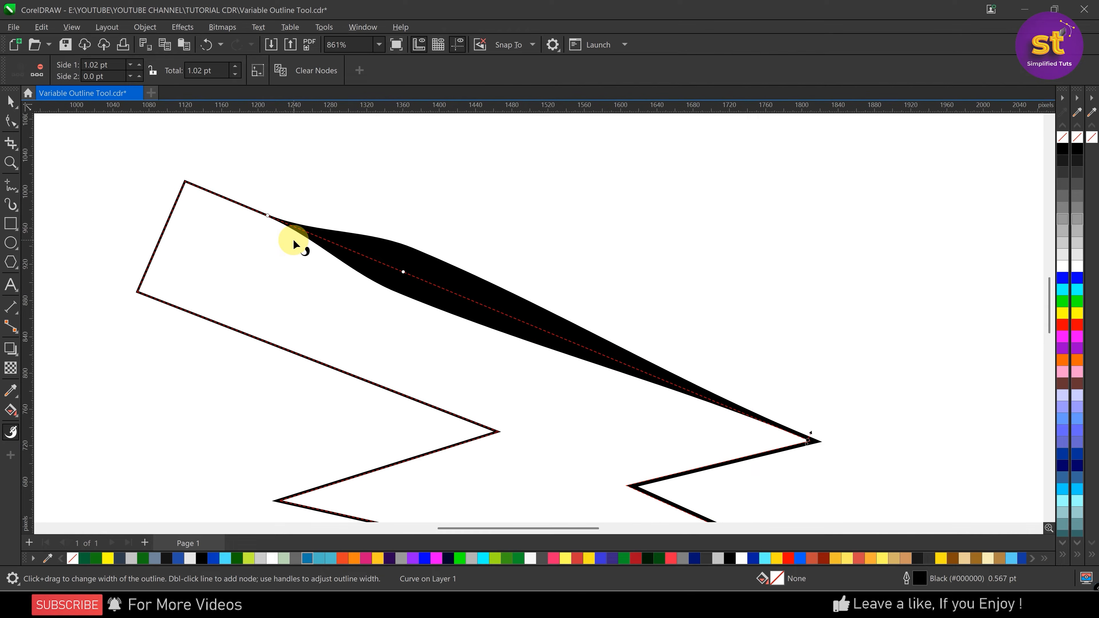
{"action": "left_click", "coordinate": [268, 216]}
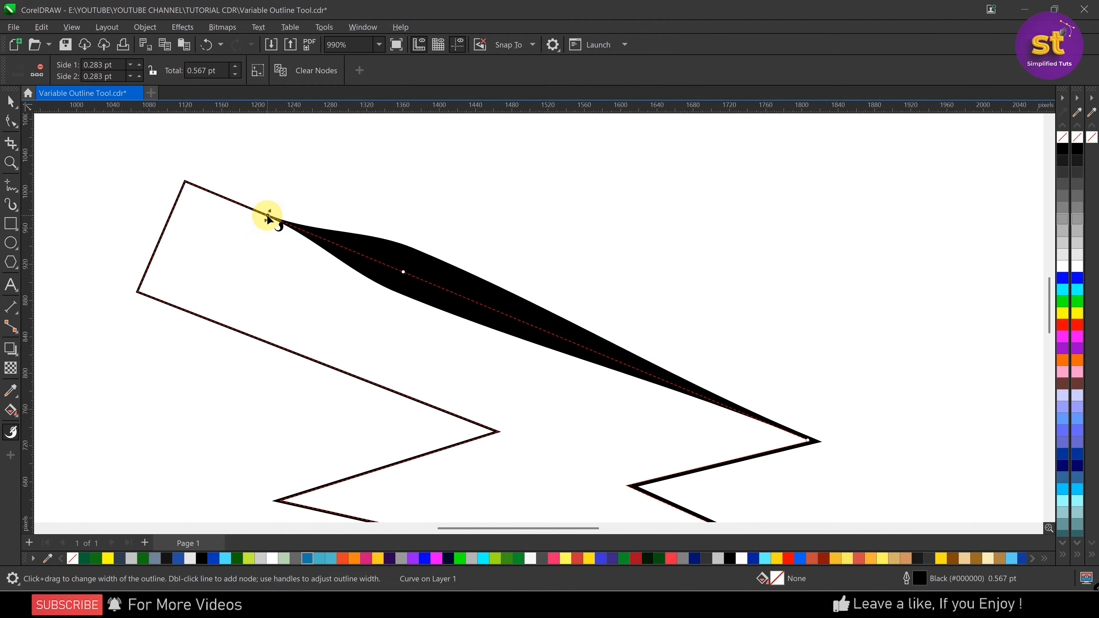
{"action": "left_click", "coordinate": [41, 71]}
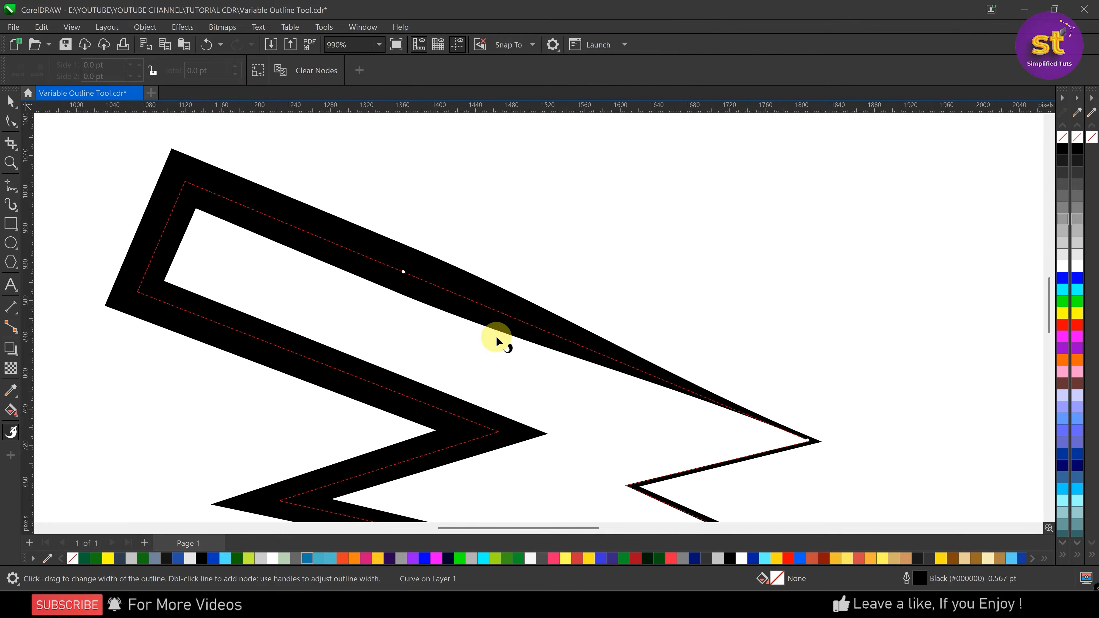
Widen both sides of the outline at the upper edge's middle node to about 9.96 pt and 8.76 pt
{"action": "scroll", "coordinate": [290, 223], "scroll_direction": "down", "scroll_amount": 2}
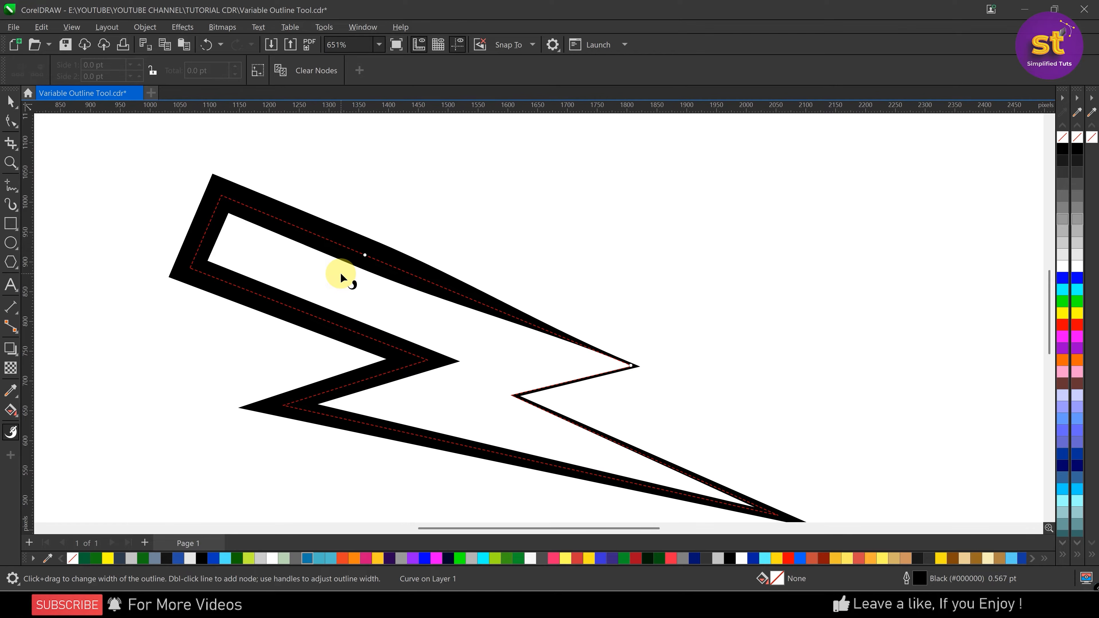
{"action": "double_click", "coordinate": [364, 257]}
{"action": "scroll", "coordinate": [365, 256], "scroll_direction": "up", "scroll_amount": 3}
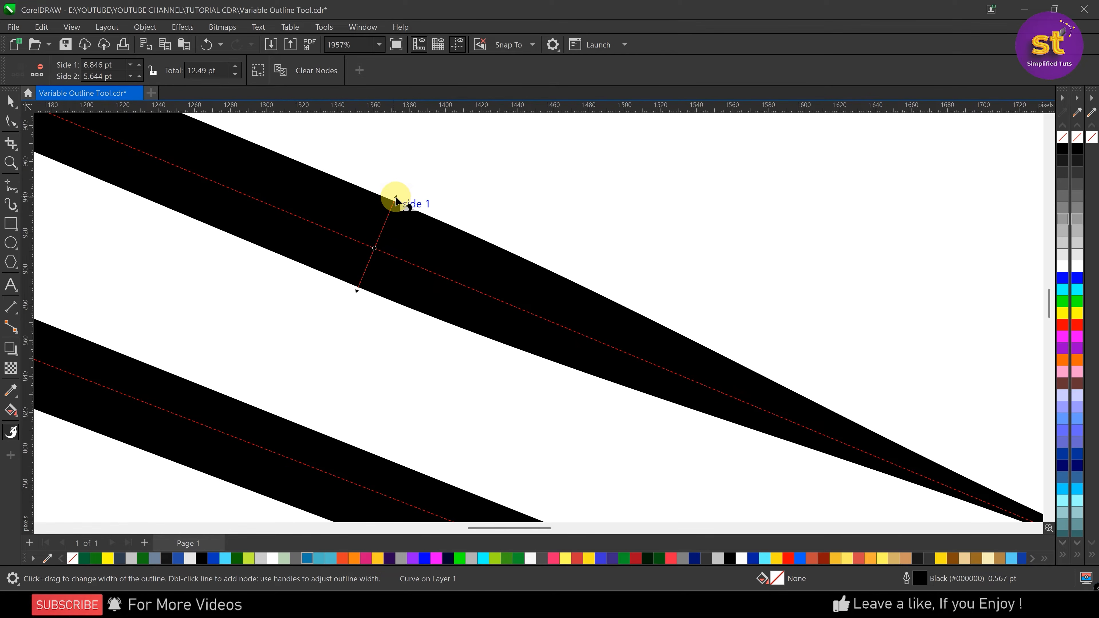
{"action": "mouse_move", "coordinate": [395, 197]}
{"action": "left_mouse_down"}
{"action": "mouse_move", "coordinate": [418, 162]}
{"action": "mouse_move", "coordinate": [385, 238]}
{"action": "mouse_move", "coordinate": [407, 187]}
{"action": "left_mouse_up"}
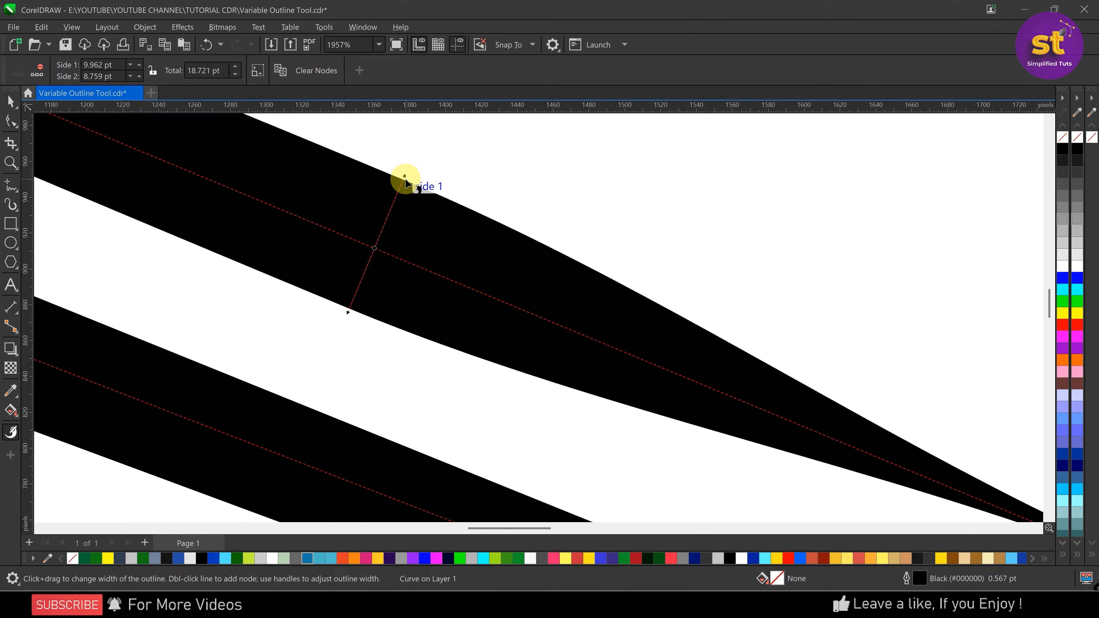
Narrow only side 1 of the outline at the middle node to about 2.93 pt, and switch to the Pick tool
{"action": "key", "text": "shift"}
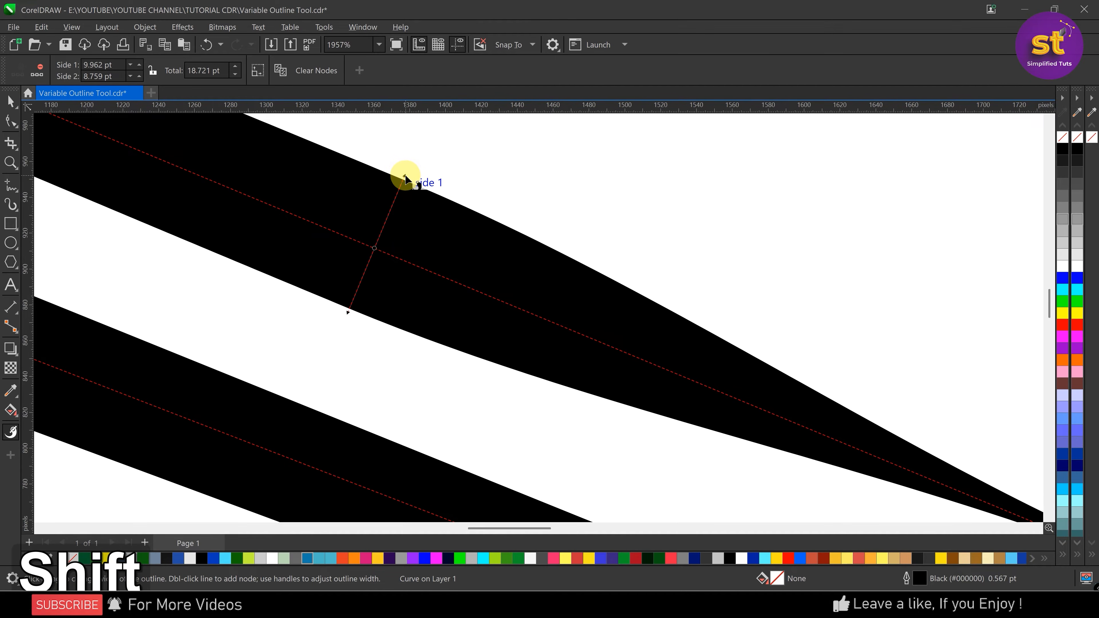
{"action": "left_click_drag", "start_coordinate": [405, 177], "coordinate": [409, 232]}
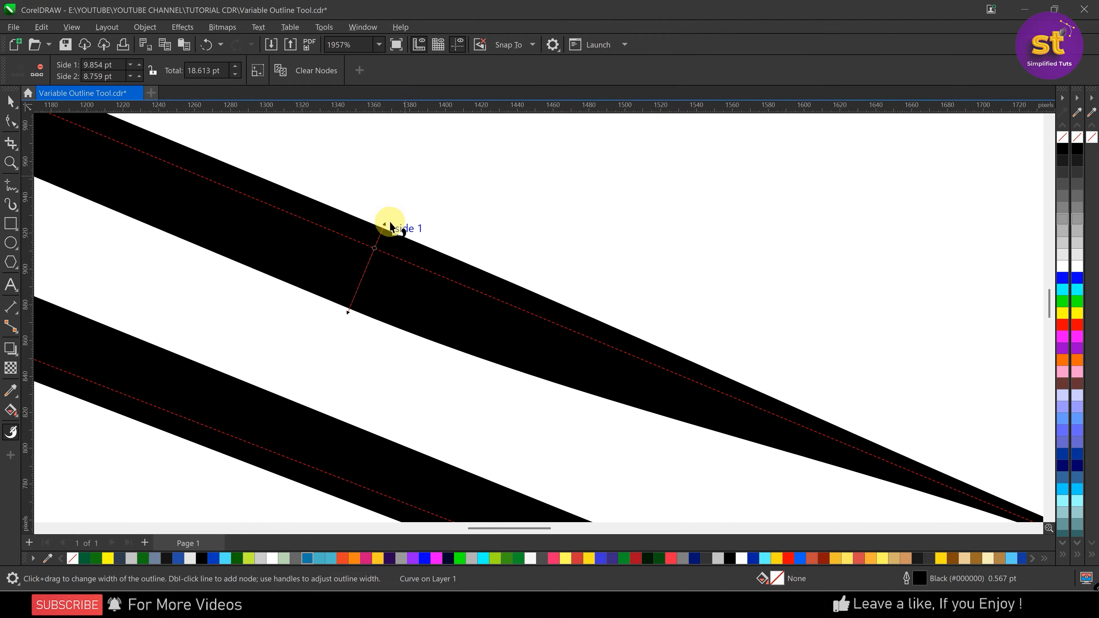
{"action": "left_click_drag", "start_coordinate": [378, 272], "coordinate": [373, 253]}
{"action": "scroll", "coordinate": [377, 250], "scroll_direction": "down", "scroll_amount": 2}
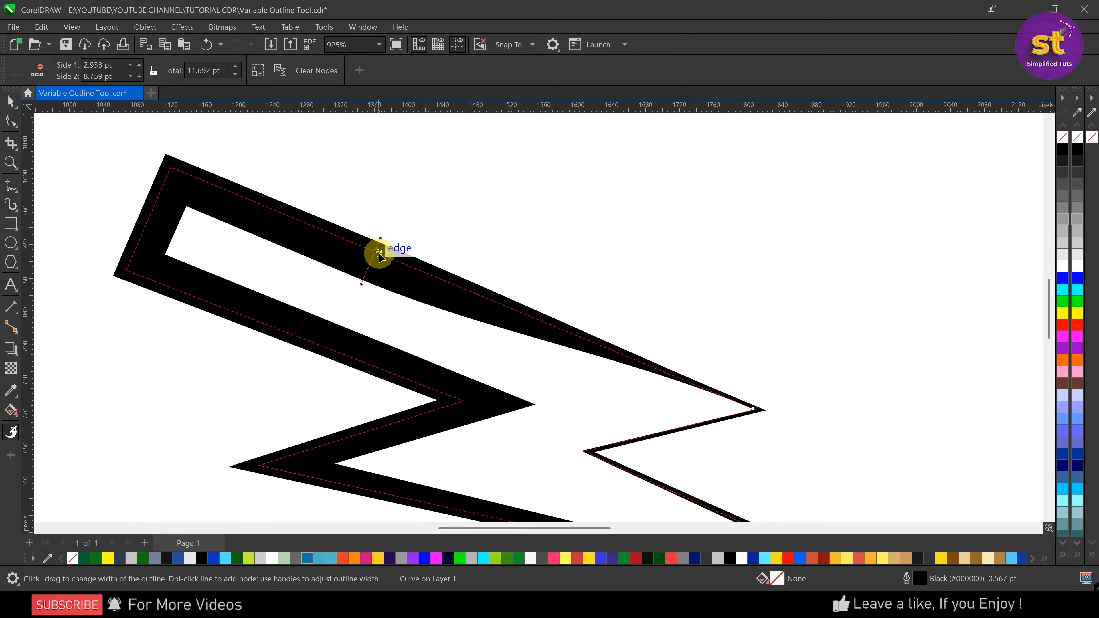
{"action": "scroll", "coordinate": [359, 209], "scroll_direction": "down", "scroll_amount": 2}
{"action": "left_click", "coordinate": [11, 100]}
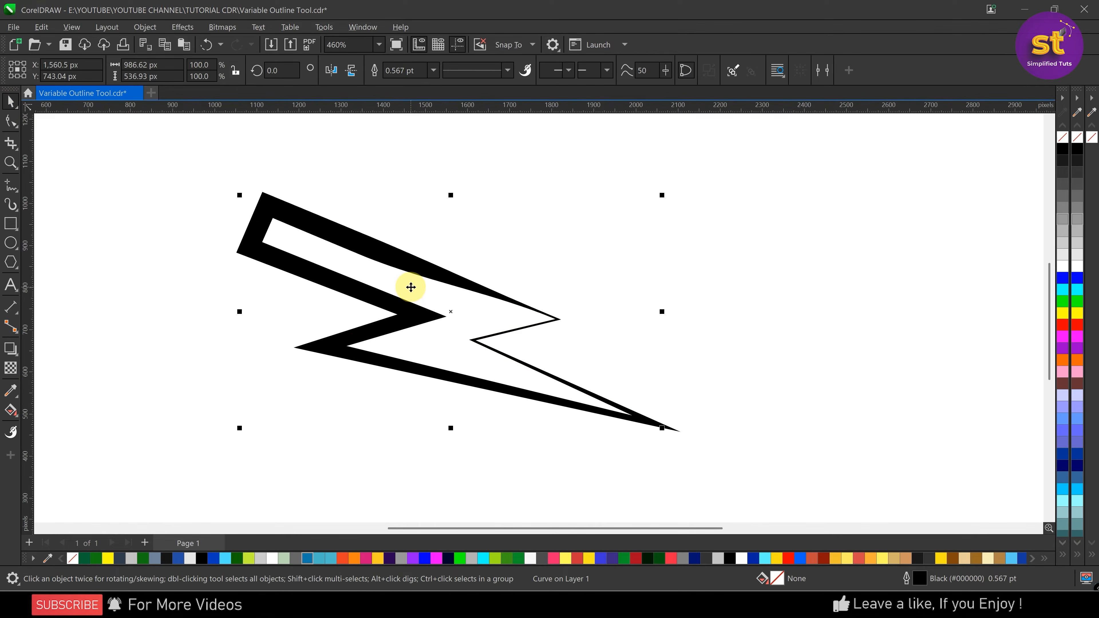
Copy the node properties of the upper edge's middle width node and paste them onto the node at the bolt's far right corner
{"action": "scroll", "coordinate": [411, 287], "scroll_direction": "up", "scroll_amount": 1}
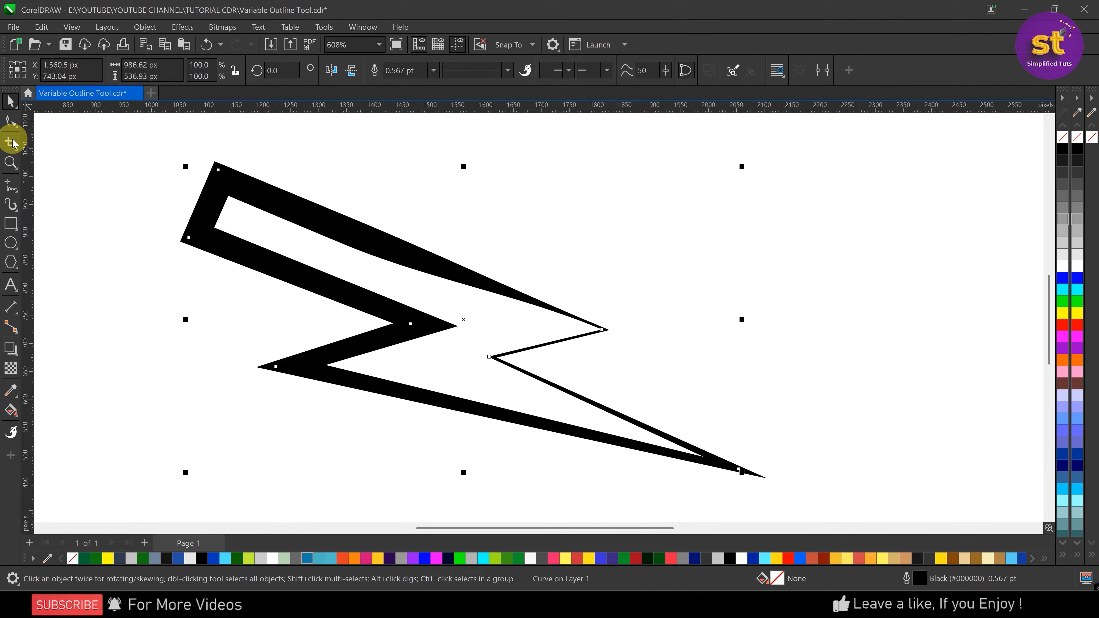
{"action": "left_click", "coordinate": [11, 431]}
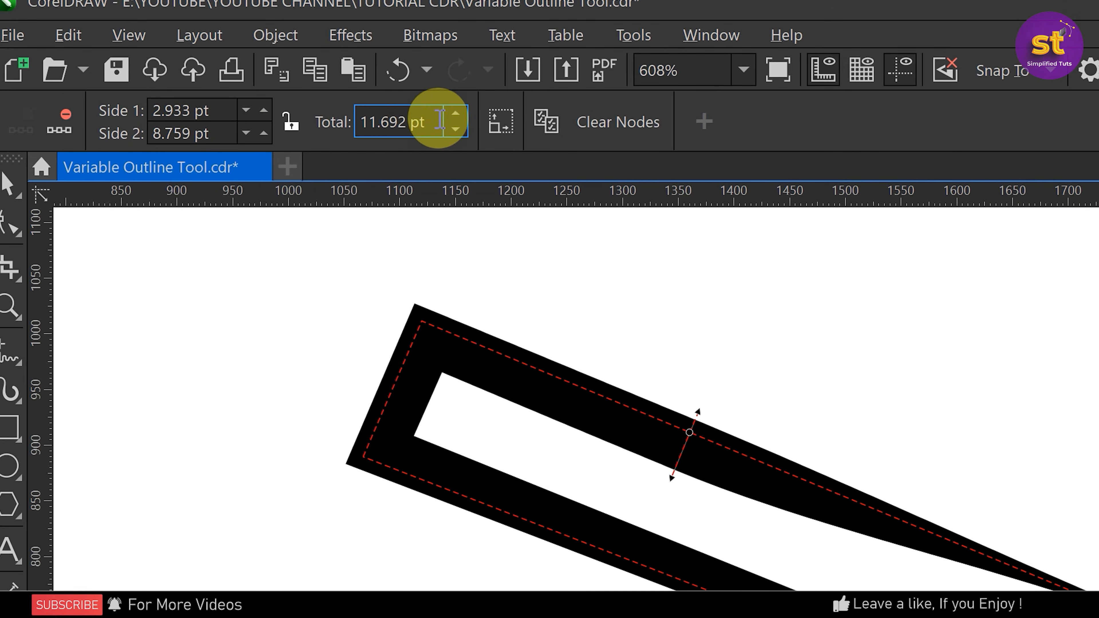
{"action": "left_click_drag", "start_coordinate": [438, 118], "coordinate": [356, 117]}
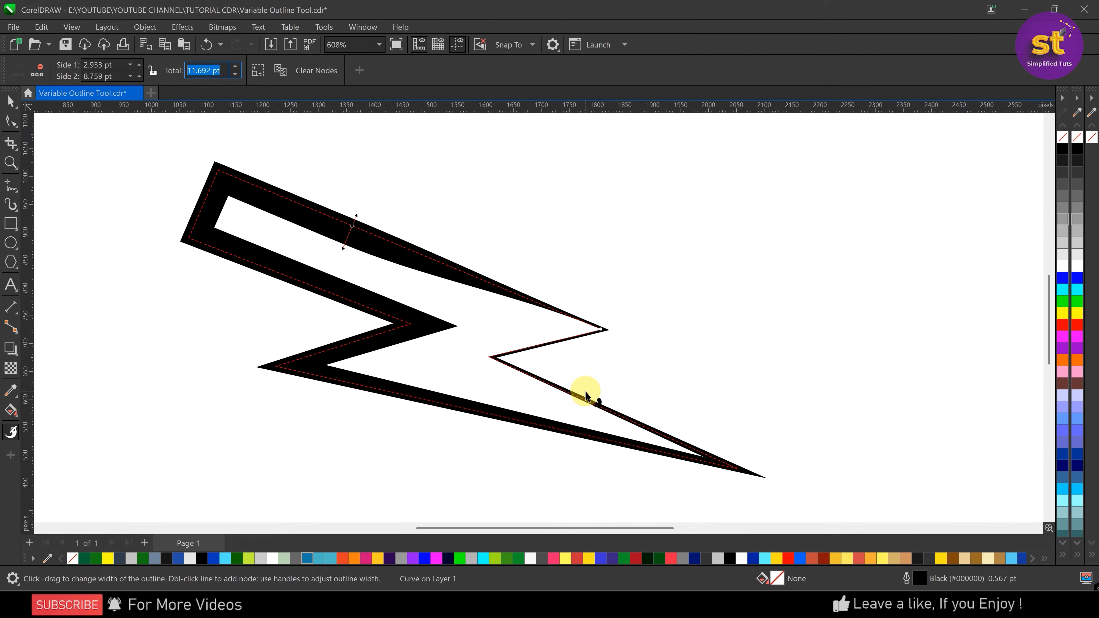
{"action": "right_click", "coordinate": [353, 230]}
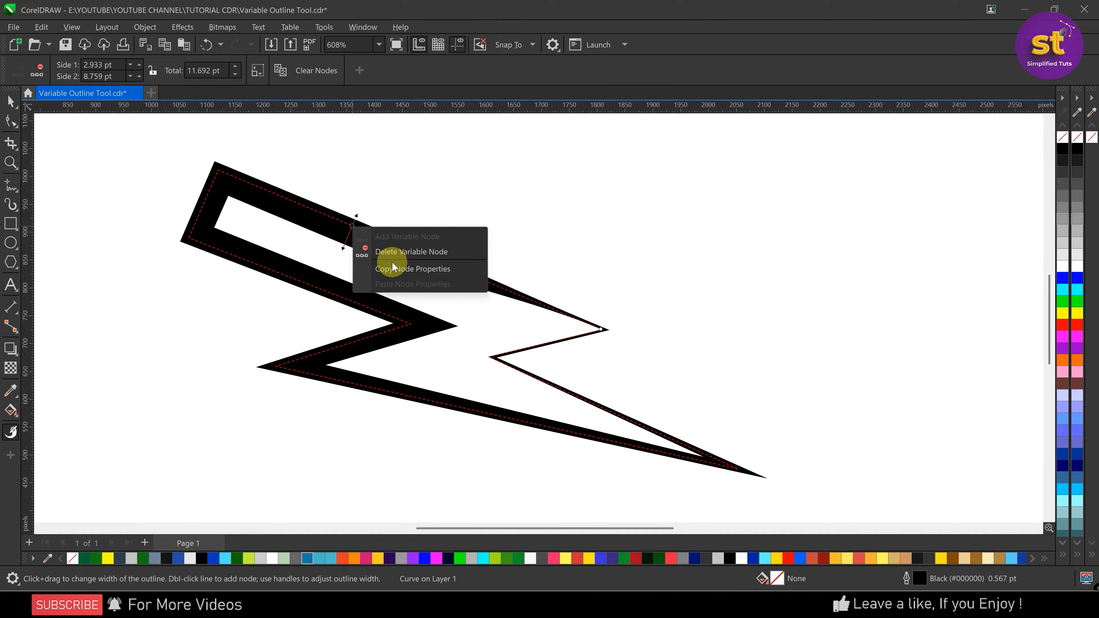
{"action": "left_click", "coordinate": [420, 271]}
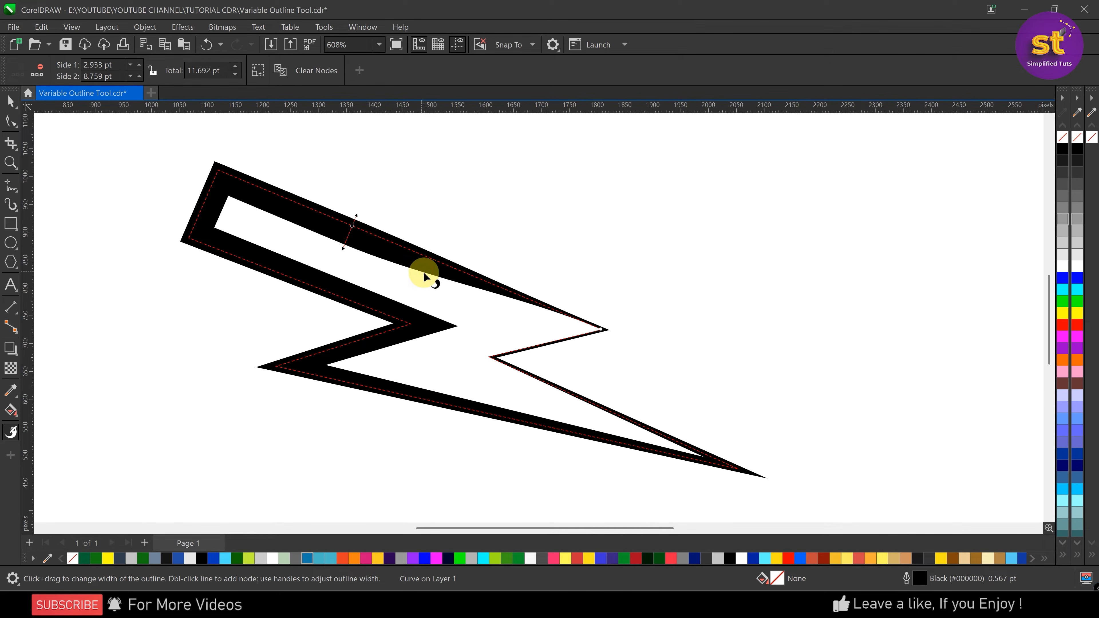
{"action": "left_click", "coordinate": [601, 329]}
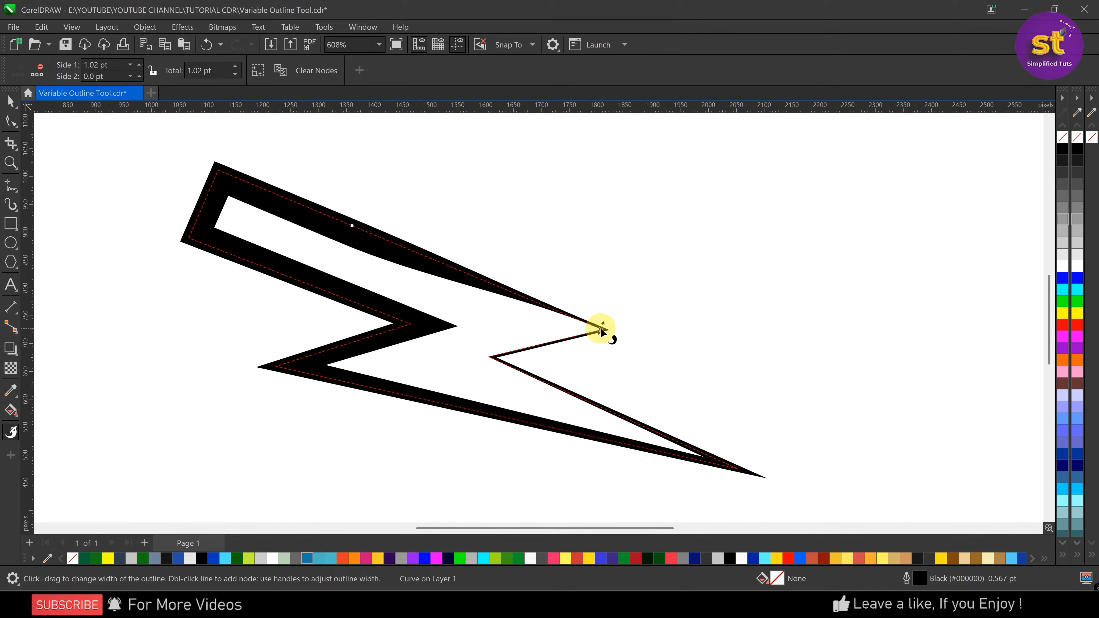
{"action": "right_click", "coordinate": [601, 329]}
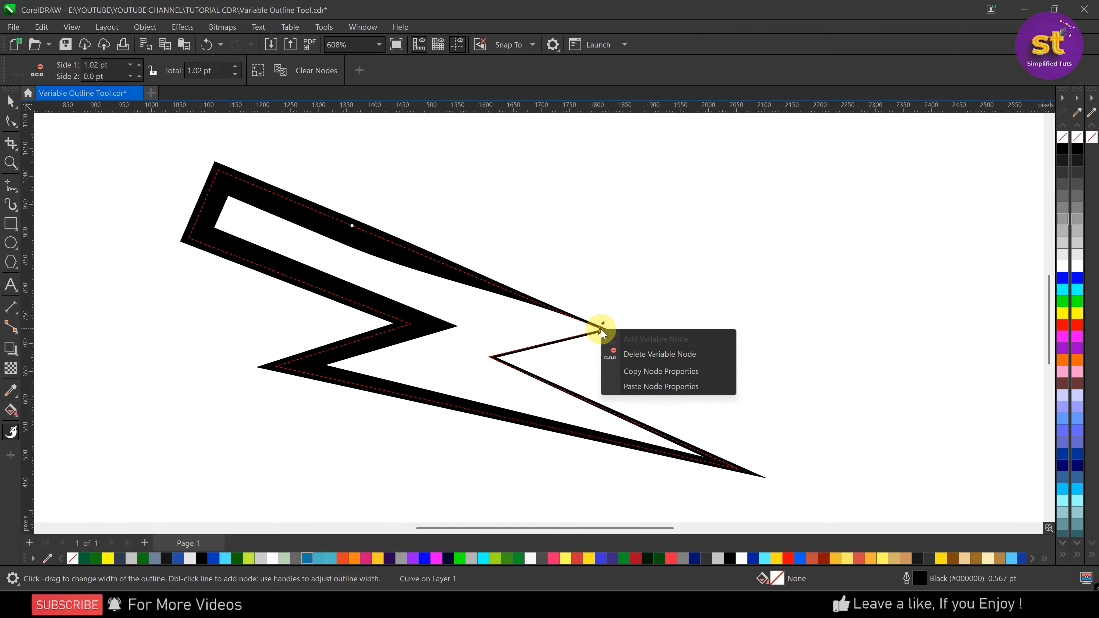
{"action": "left_click", "coordinate": [702, 388]}
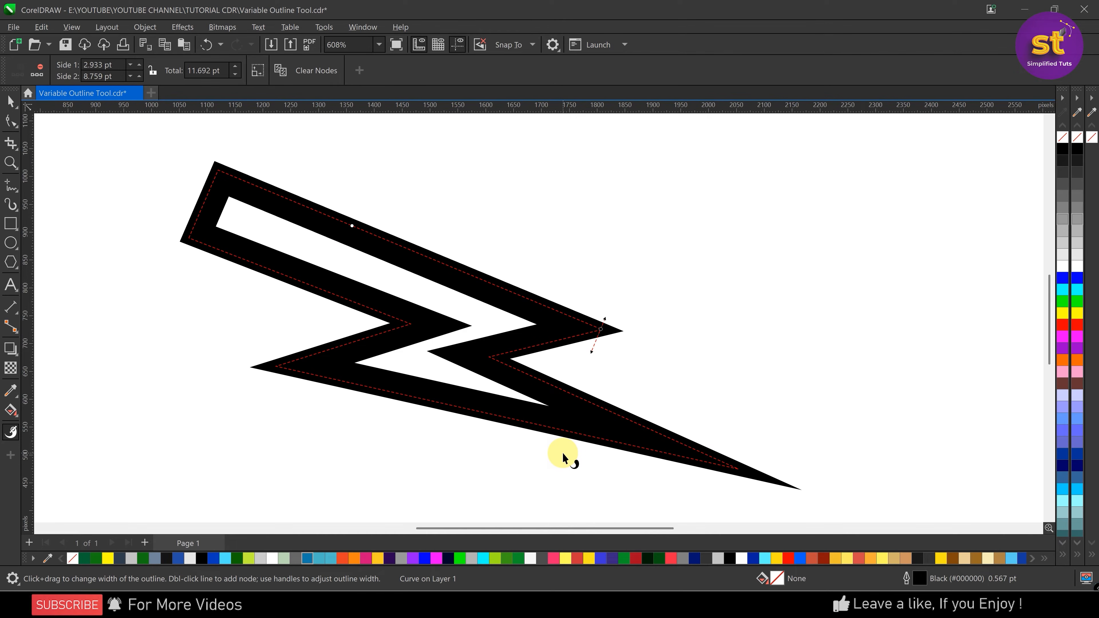
Open the Properties docker at its Variable Outline section and slide the right corner's width node to 41.5 % along the outline
{"action": "left_click", "coordinate": [363, 27]}
{"action": "mouse_move", "coordinate": [419, 205]}
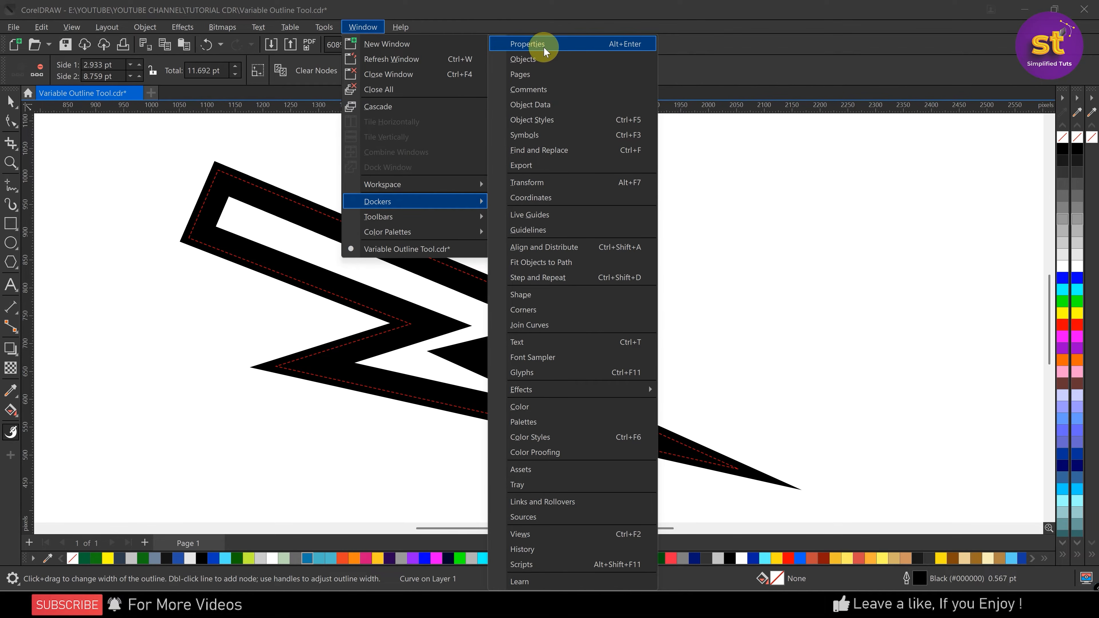
{"action": "left_click", "coordinate": [569, 44]}
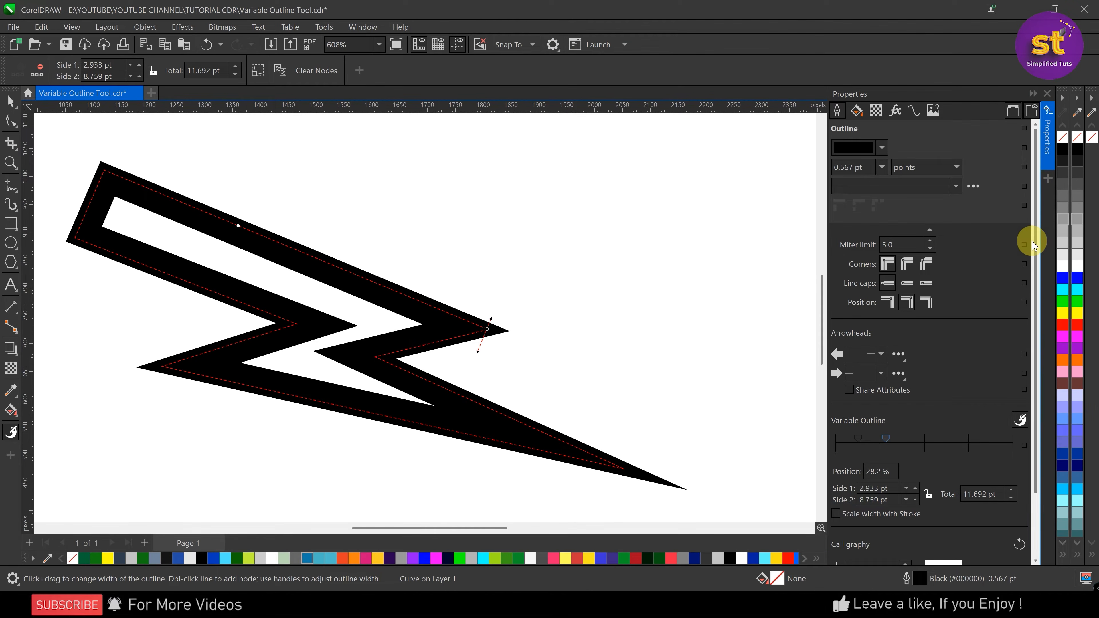
{"action": "left_click_drag", "start_coordinate": [1030, 238], "coordinate": [1052, 388]}
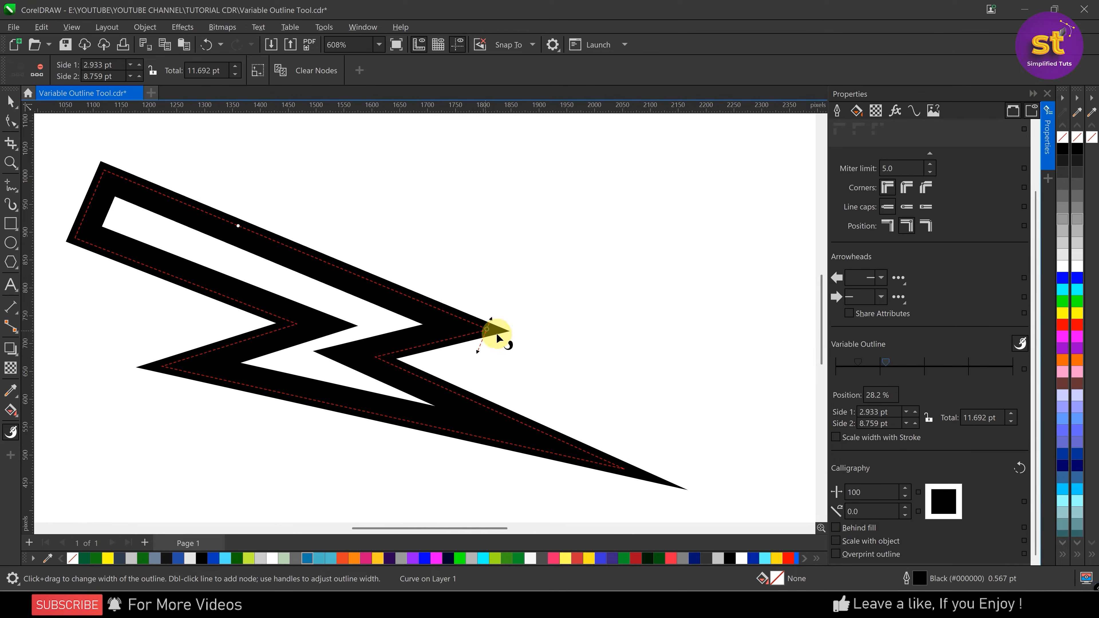
{"action": "mouse_move", "coordinate": [887, 365]}
{"action": "left_mouse_down"}
{"action": "mouse_move", "coordinate": [935, 366]}
{"action": "mouse_move", "coordinate": [909, 366]}
{"action": "left_mouse_up"}
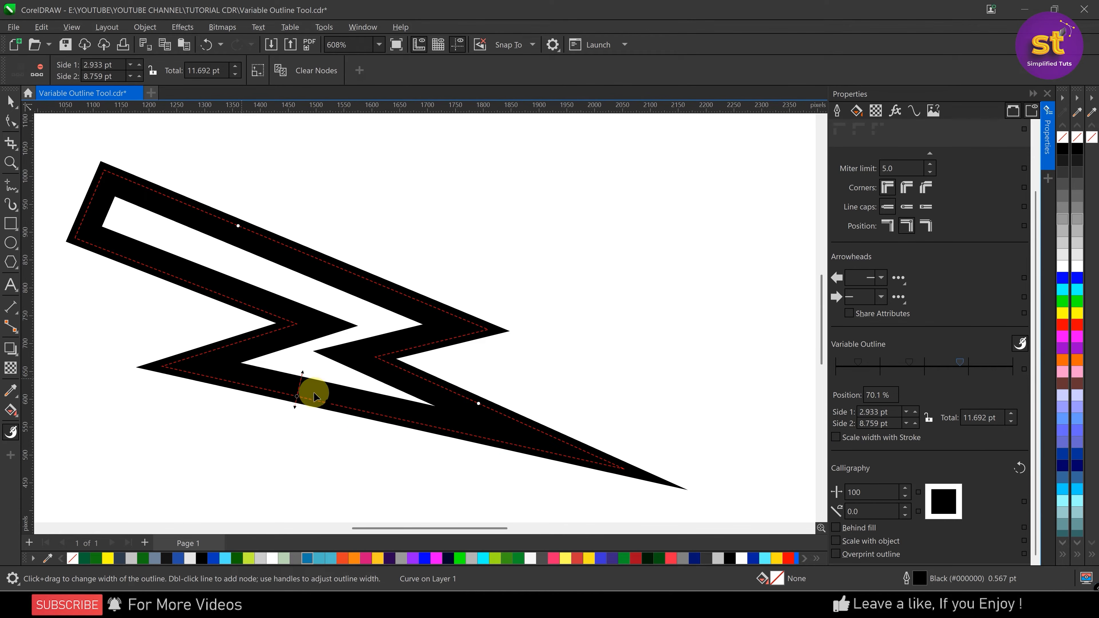
Remove the variable outline node positioned at 70.1 % and slide the 41.5 % node to 51.9 %
{"action": "double_click", "coordinate": [961, 364]}
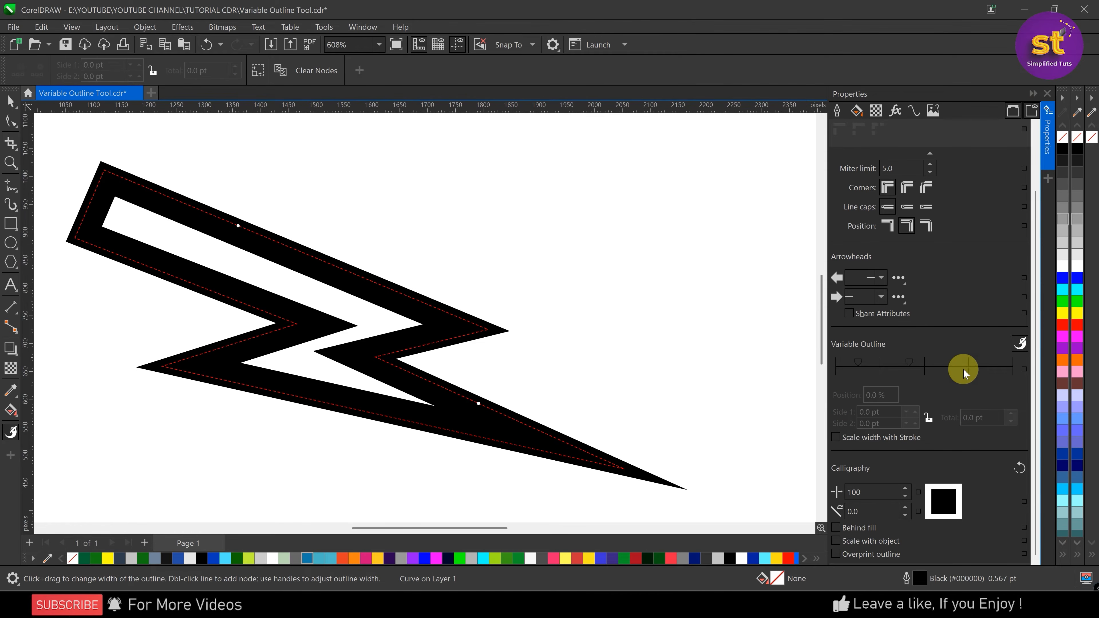
{"action": "left_click", "coordinate": [909, 362]}
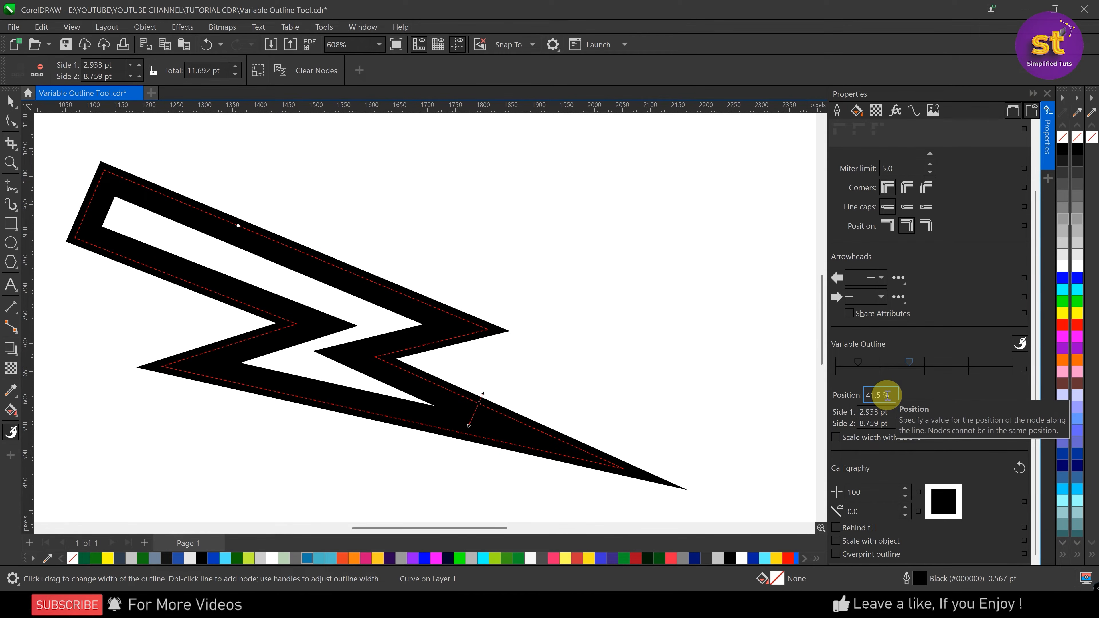
{"action": "mouse_move", "coordinate": [910, 363]}
{"action": "left_mouse_down"}
{"action": "mouse_move", "coordinate": [940, 366]}
{"action": "mouse_move", "coordinate": [921, 366]}
{"action": "left_mouse_up"}
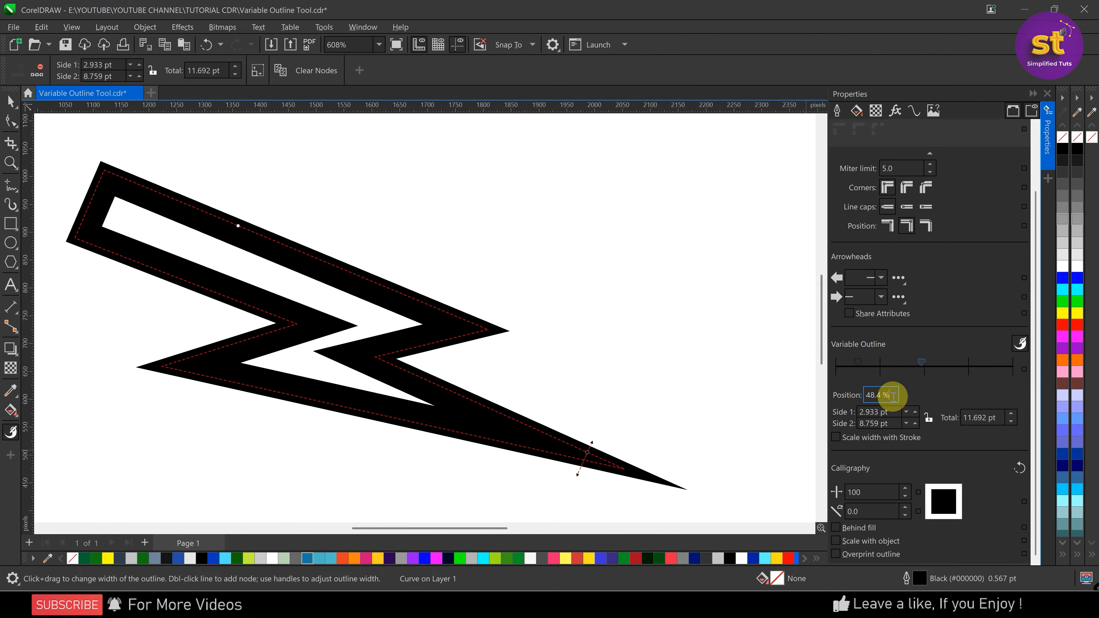
{"action": "left_click", "coordinate": [921, 365]}
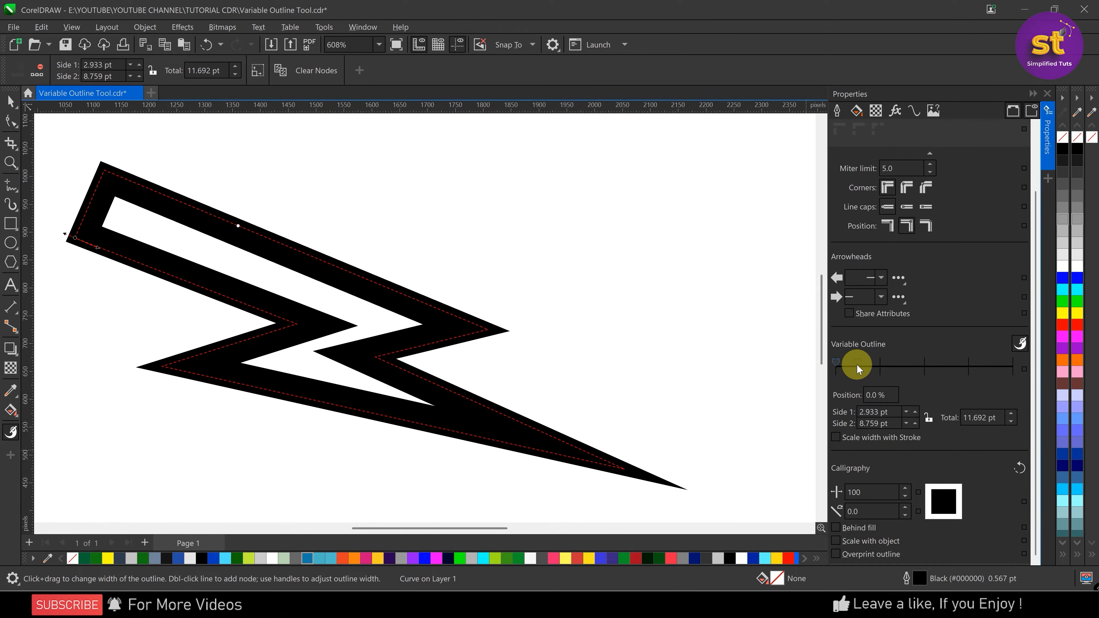
{"action": "left_click", "coordinate": [927, 364]}
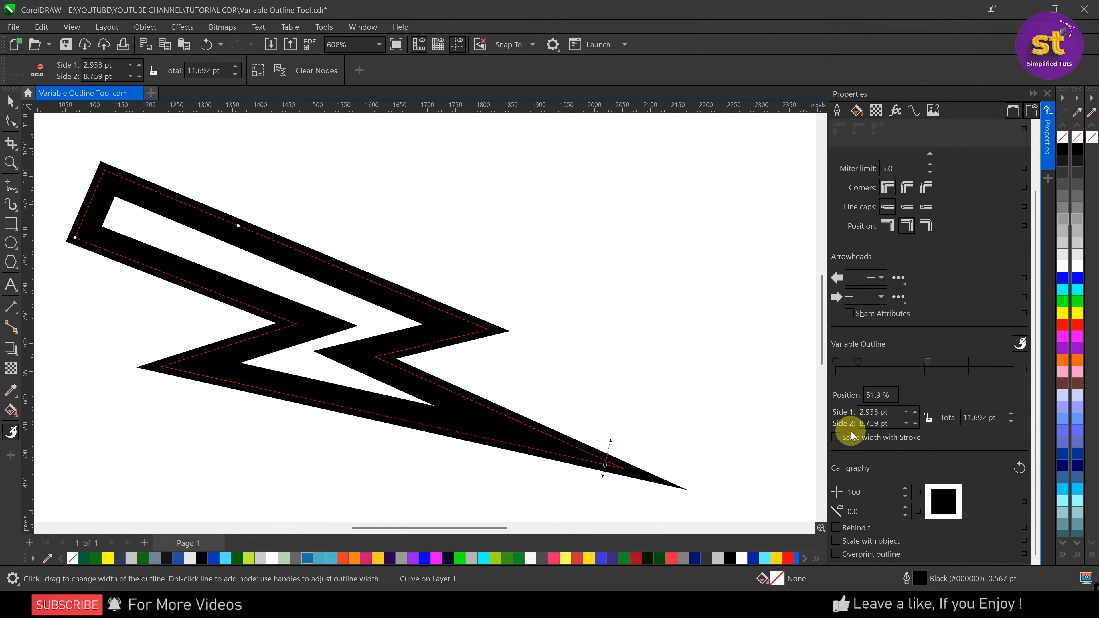
Examine the side 1, side 2 and total width values of the selected variable outline node
{"action": "left_click", "coordinate": [878, 424]}
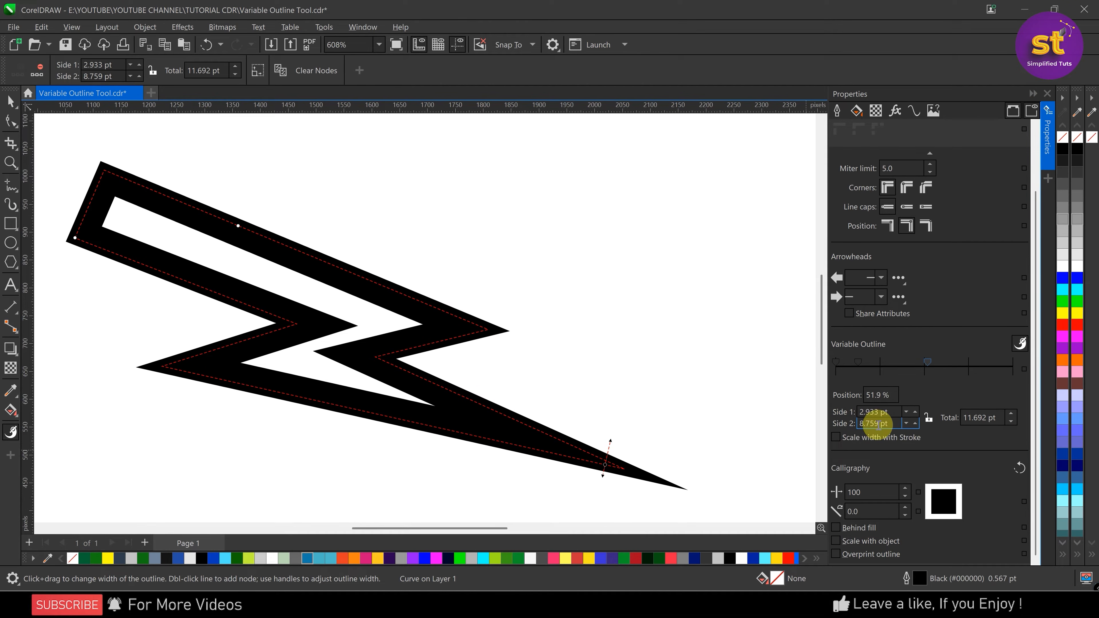
{"action": "left_click", "coordinate": [885, 412]}
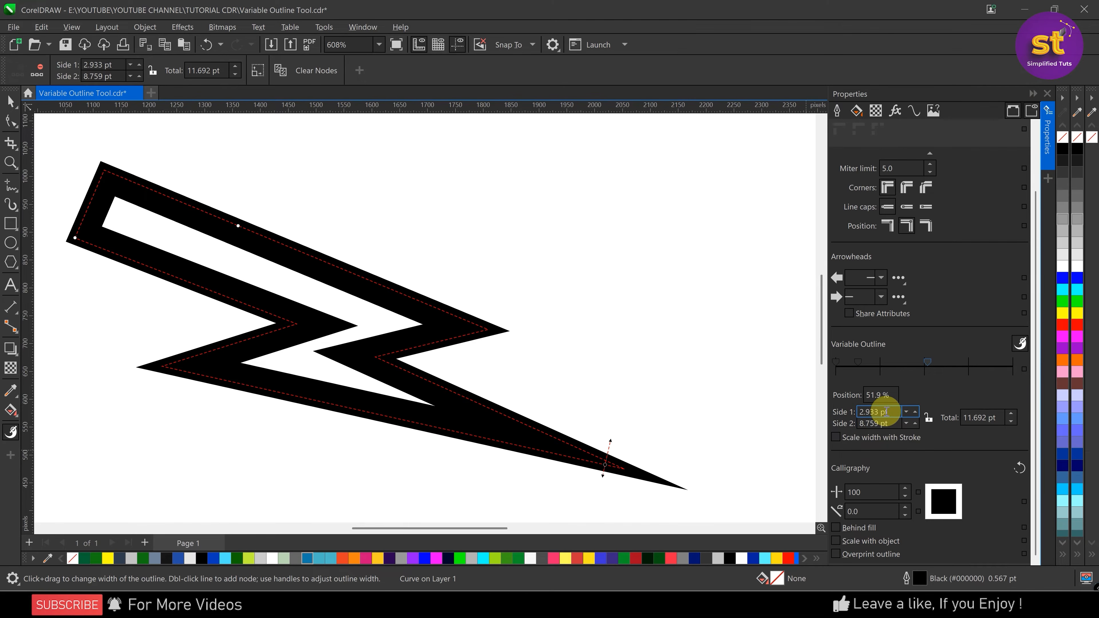
{"action": "left_click", "coordinate": [976, 418]}
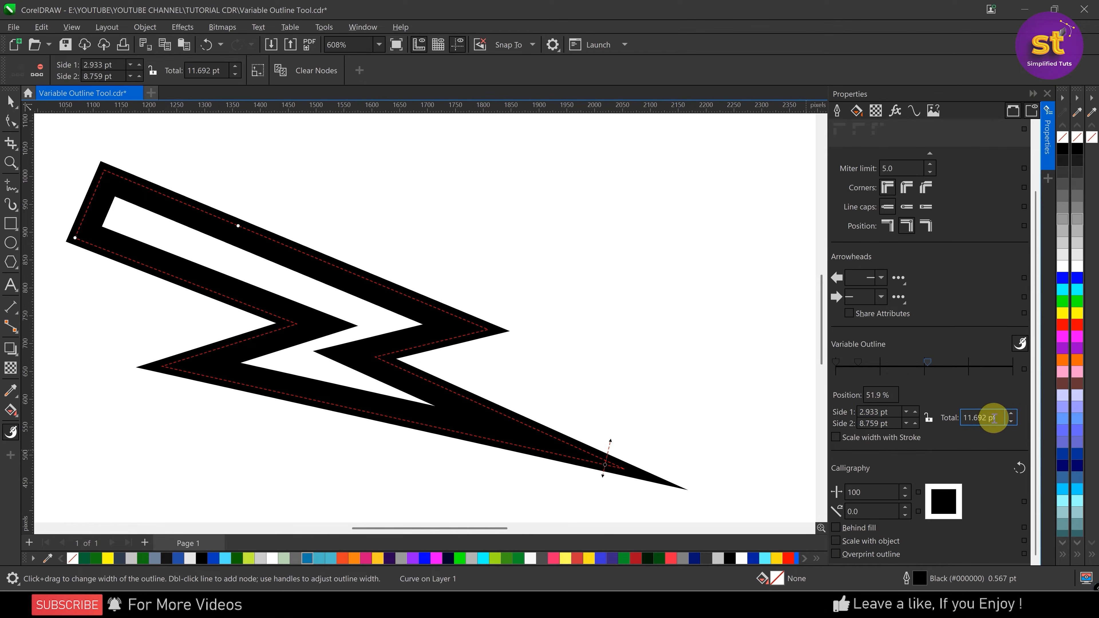
{"action": "left_click", "coordinate": [873, 423]}
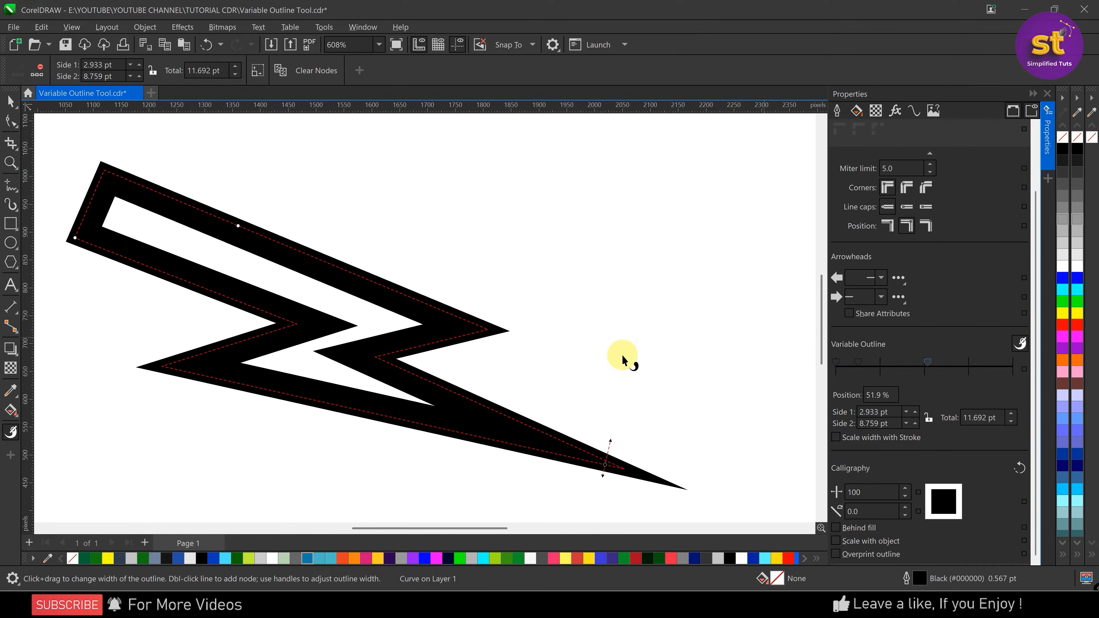
Enable scaling of the variable outline with the stroke and enlarge the lightning bolt about its centre to about 222.5 %
{"action": "left_click", "coordinate": [259, 72]}
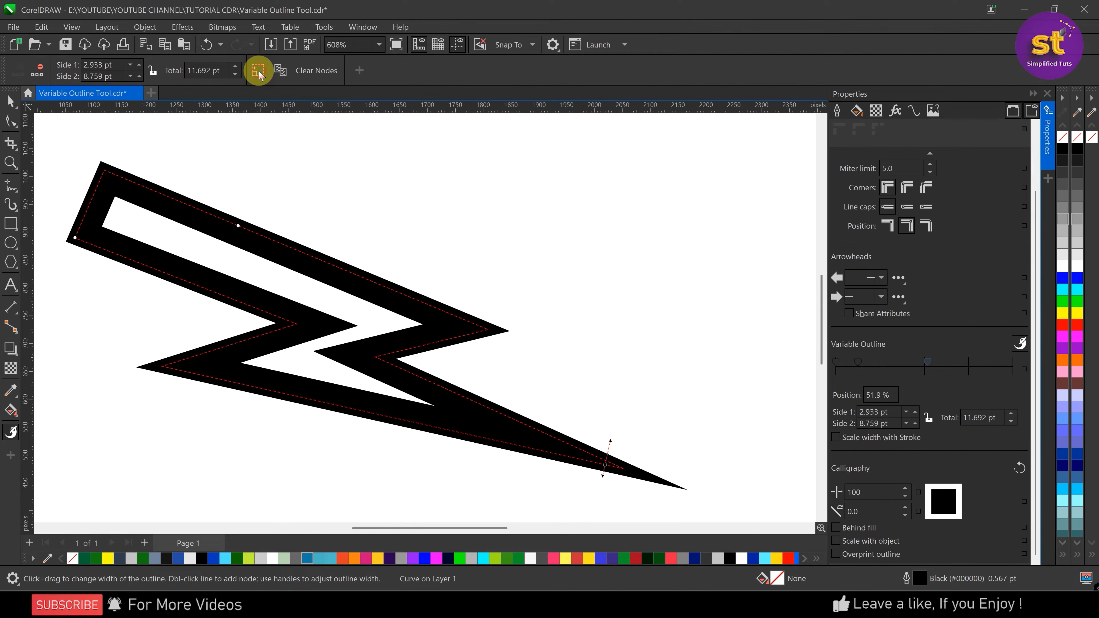
{"action": "left_click", "coordinate": [259, 74]}
{"action": "left_click", "coordinate": [259, 74]}
{"action": "left_click", "coordinate": [11, 102]}
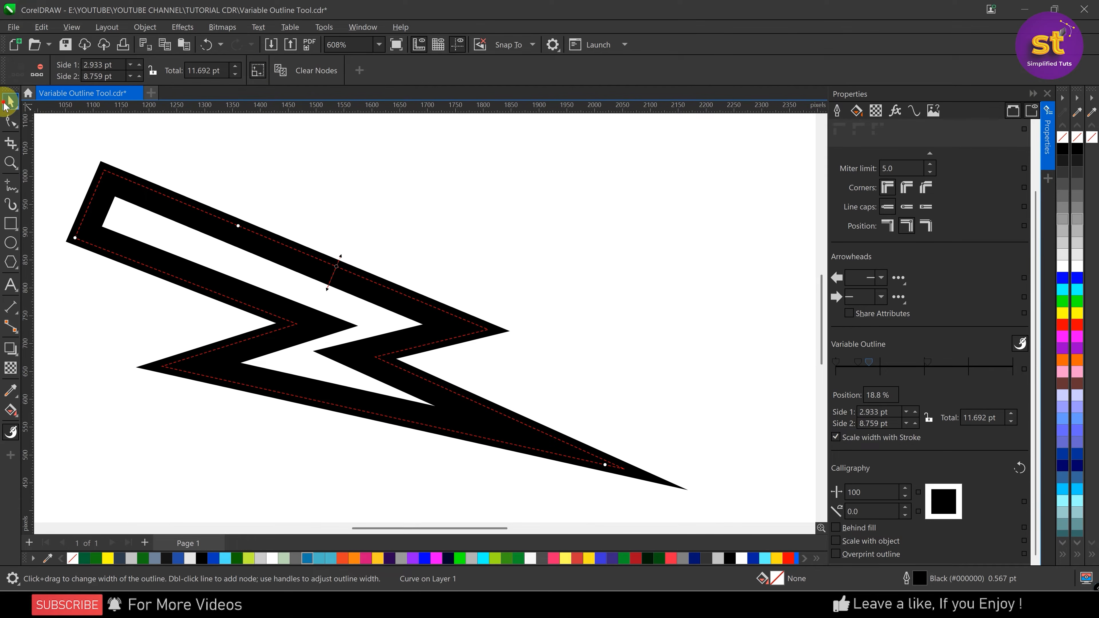
{"action": "left_click", "coordinate": [398, 334]}
{"action": "scroll", "coordinate": [399, 335], "scroll_direction": "down", "scroll_amount": 6}
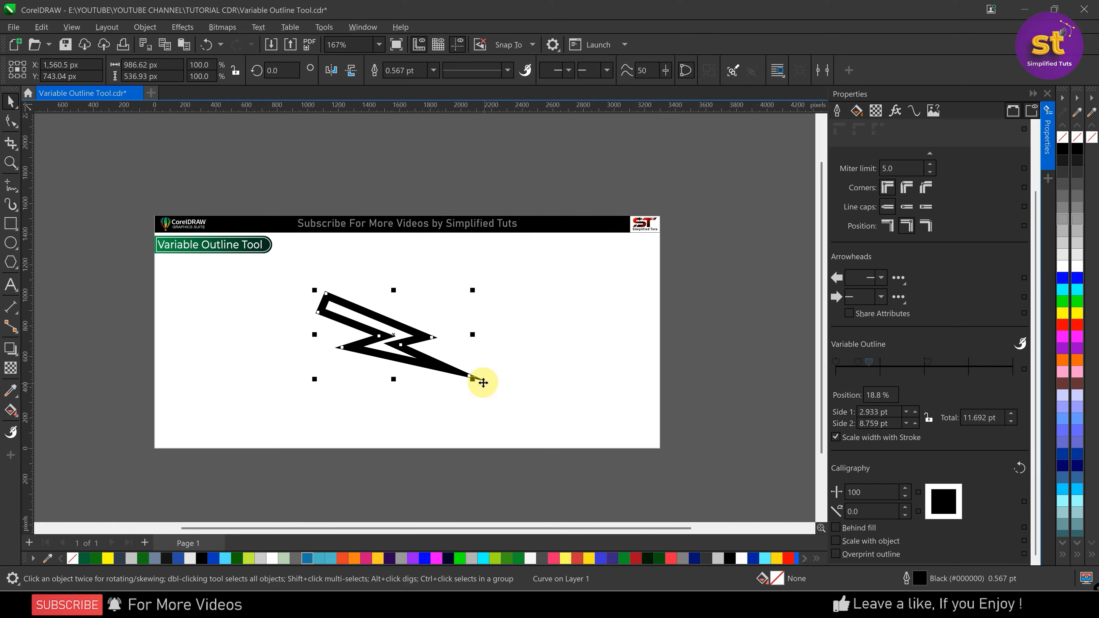
{"action": "left_click_drag", "start_coordinate": [481, 385], "coordinate": [606, 426]}
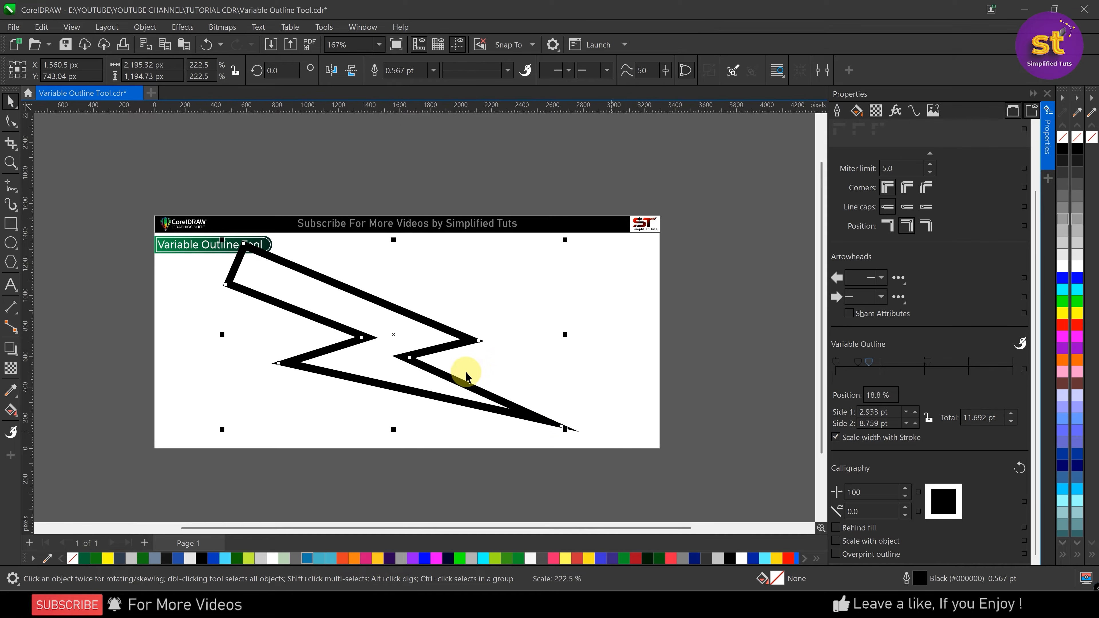
Move the bolt toward the page's right side and resize it about its centre to 151.4 %, then to 201.5 %
{"action": "left_click_drag", "start_coordinate": [402, 313], "coordinate": [466, 324]}
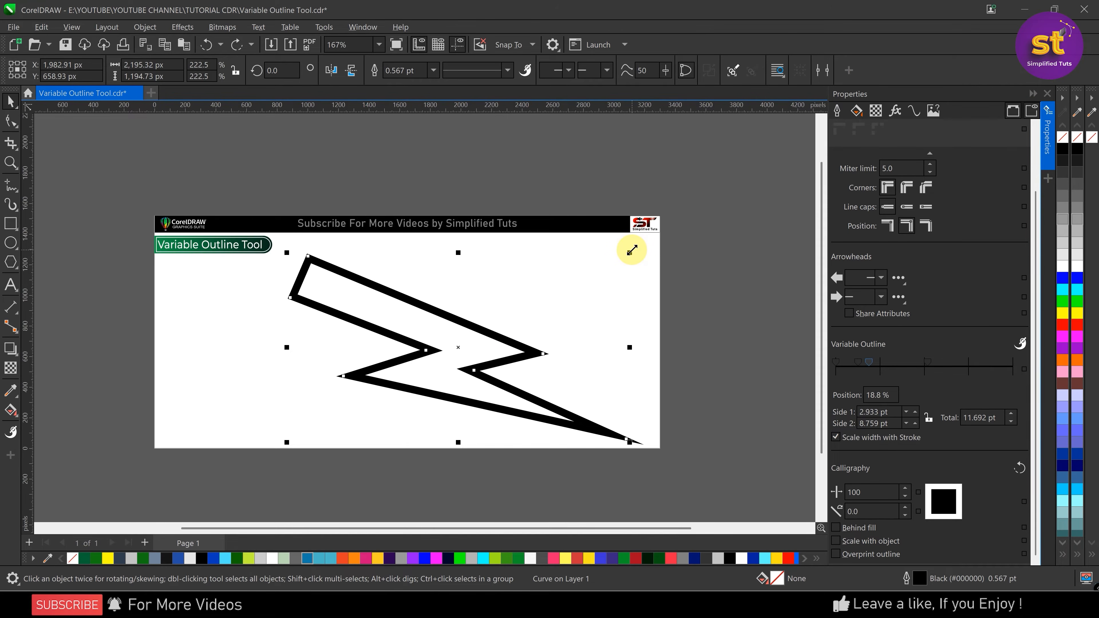
{"action": "left_click_drag", "start_coordinate": [630, 251], "coordinate": [577, 281]}
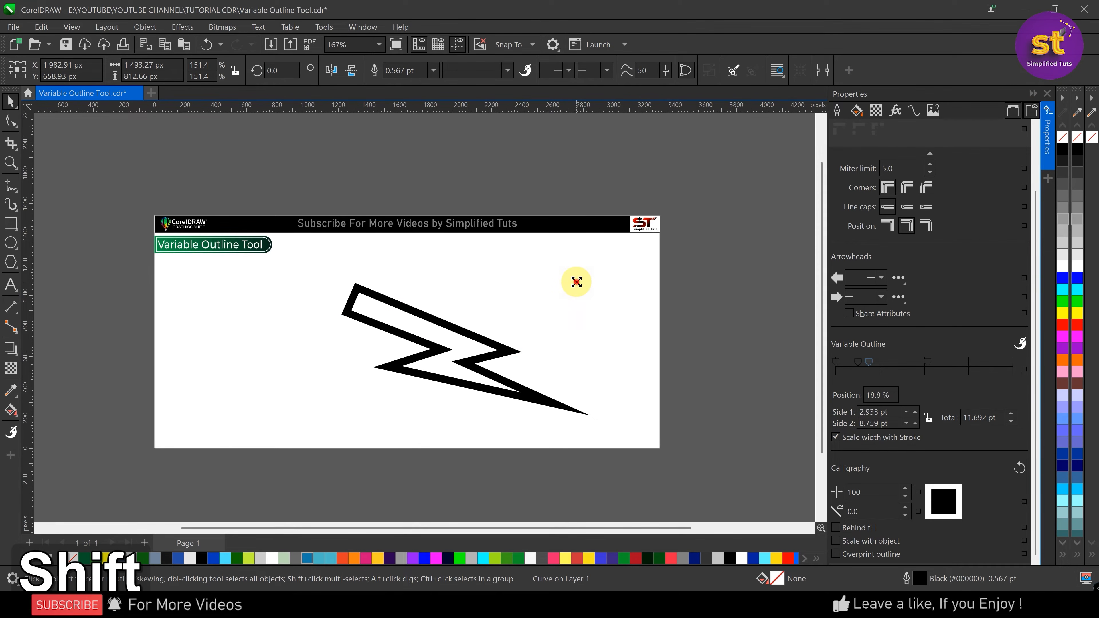
{"action": "left_click_drag", "start_coordinate": [577, 280], "coordinate": [615, 261]}
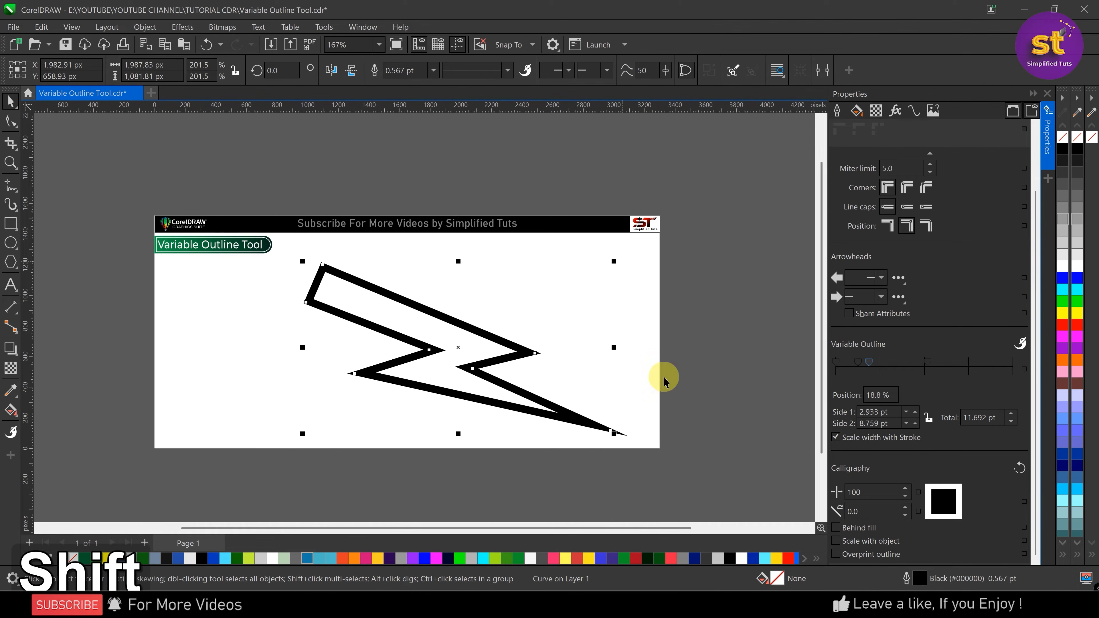
Turn off Scale width with Stroke and resize the bolt about its centre to 90.1 %, then to 212.5 %
{"action": "left_click", "coordinate": [835, 439]}
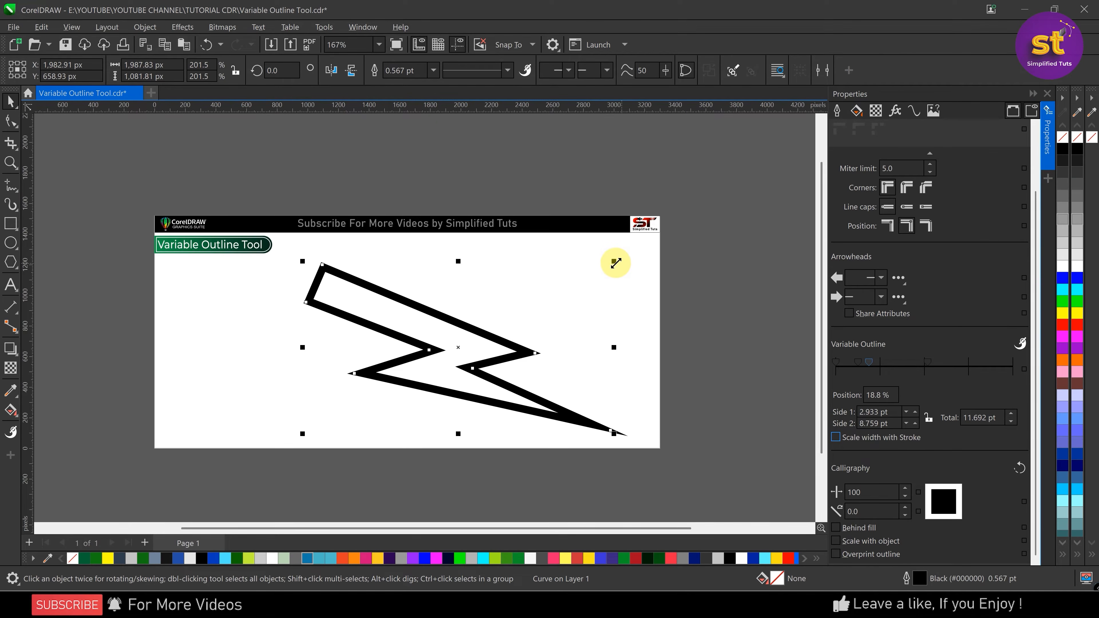
{"action": "left_click_drag", "start_coordinate": [614, 262], "coordinate": [535, 301]}
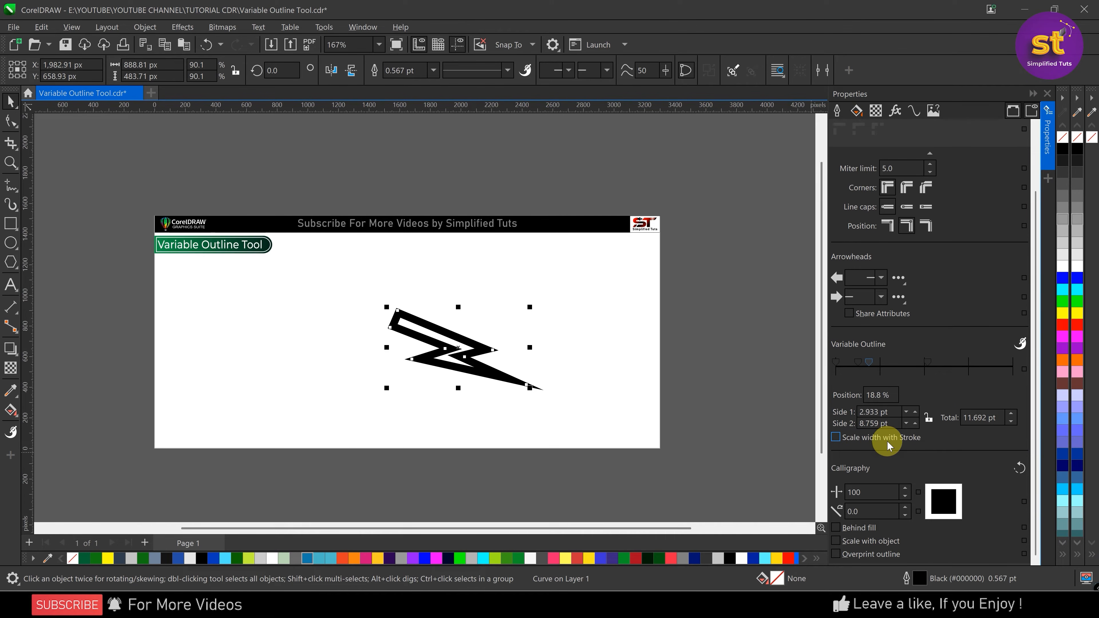
{"action": "left_click_drag", "start_coordinate": [529, 307], "coordinate": [622, 256]}
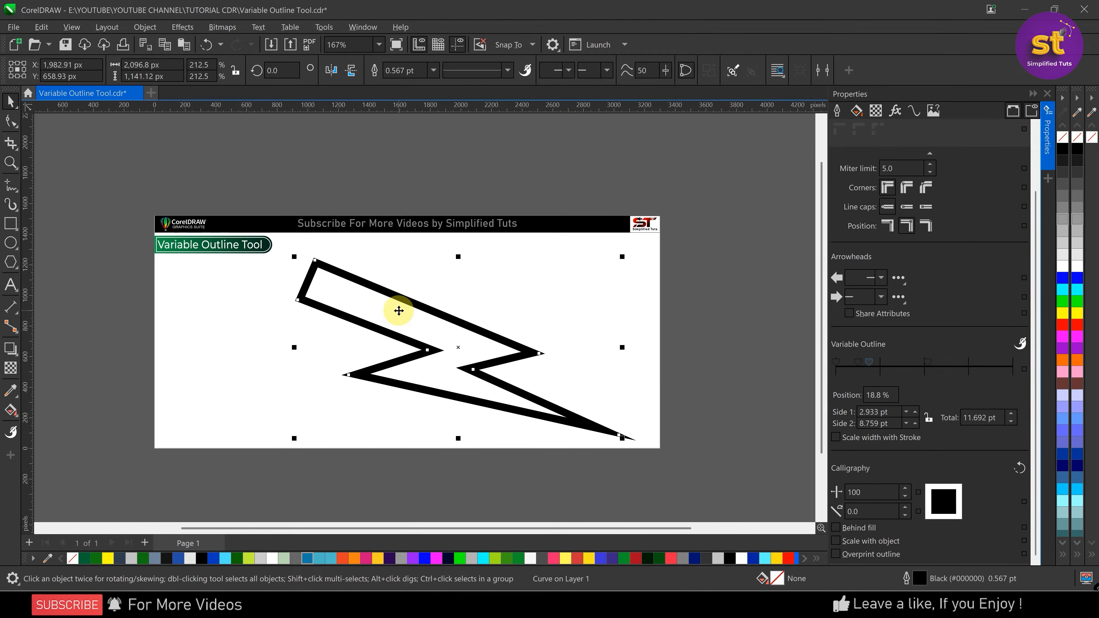
Clear all variable outline nodes from the lightning bolt with the Variable Outline tool
{"action": "left_click", "coordinate": [11, 431]}
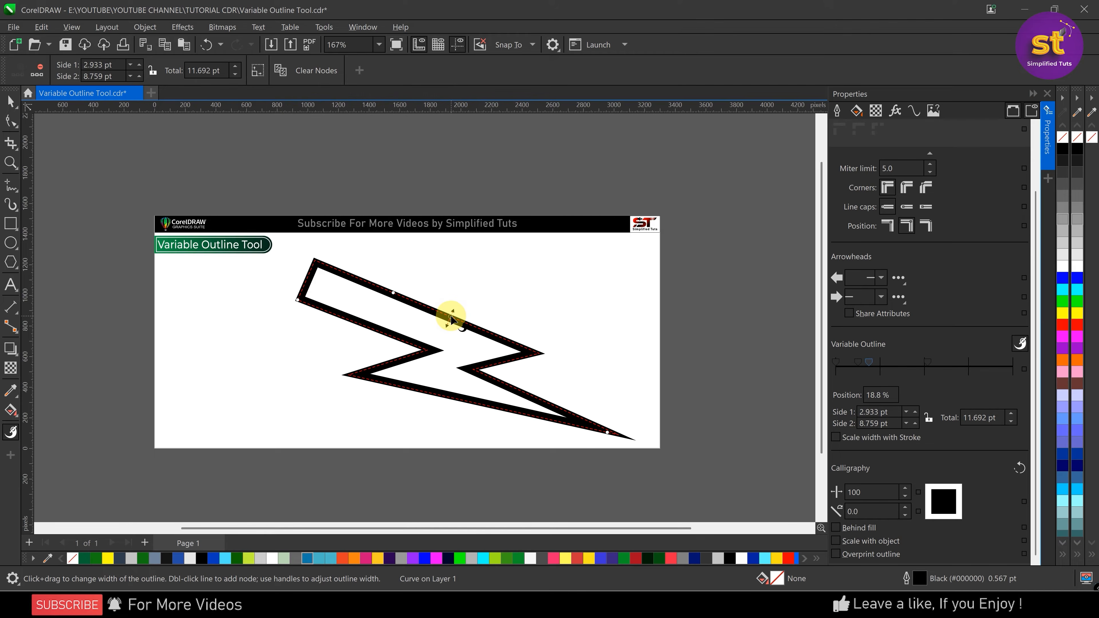
{"action": "right_click", "coordinate": [450, 317]}
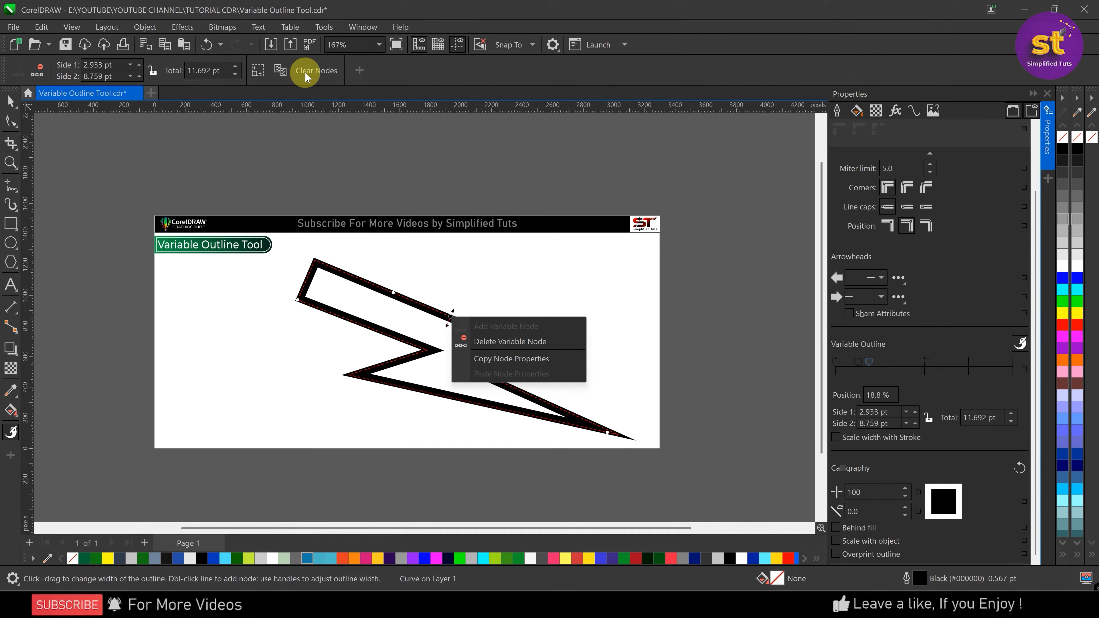
{"action": "left_click", "coordinate": [449, 318]}
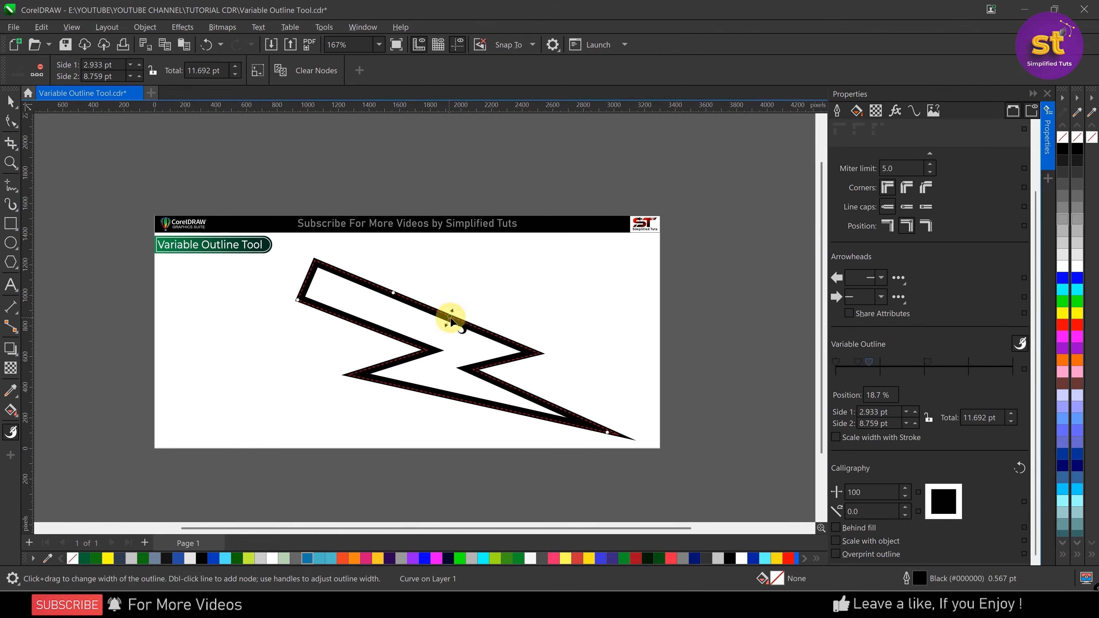
{"action": "left_click", "coordinate": [315, 69]}
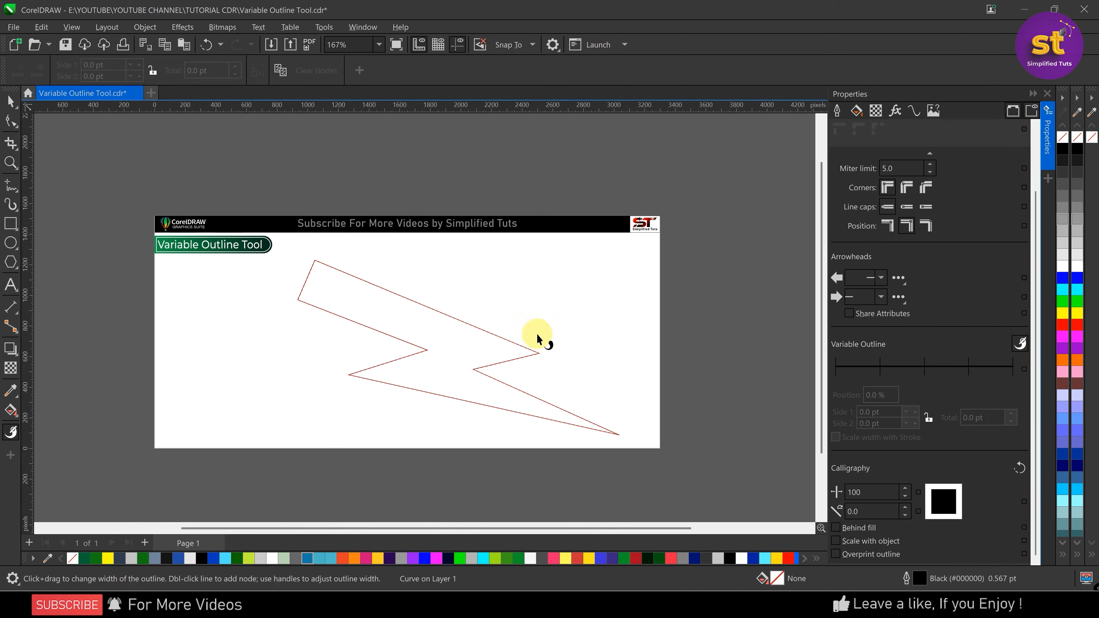
Select the lightning bolt with the Pick tool and delete it from the page
{"action": "left_click", "coordinate": [11, 100]}
{"action": "left_click", "coordinate": [432, 307]}
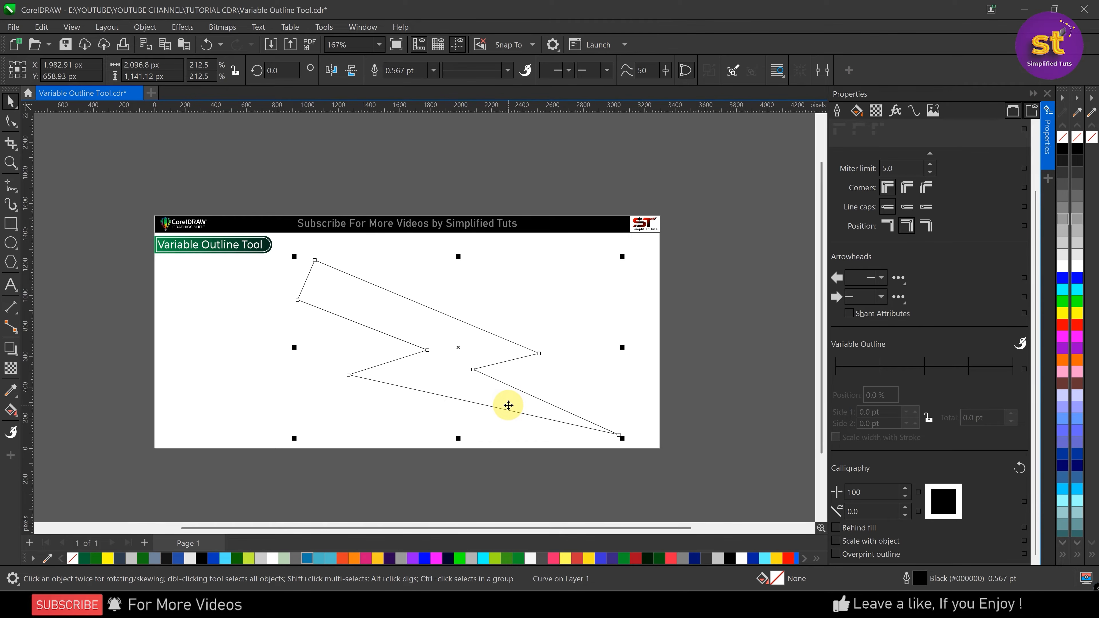
{"action": "key", "text": "Delete"}
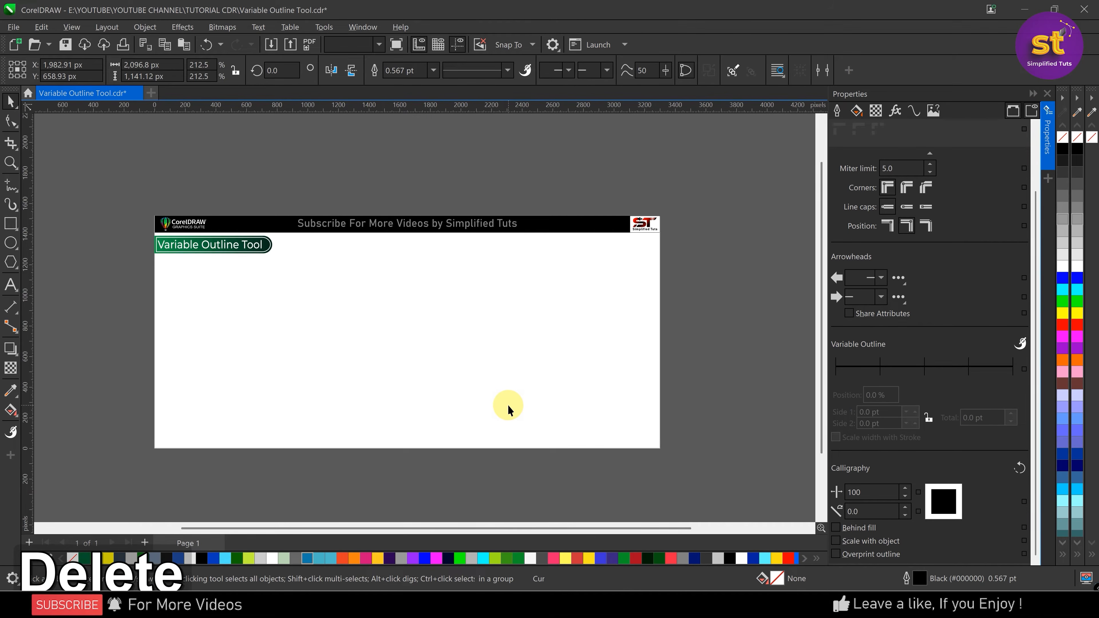
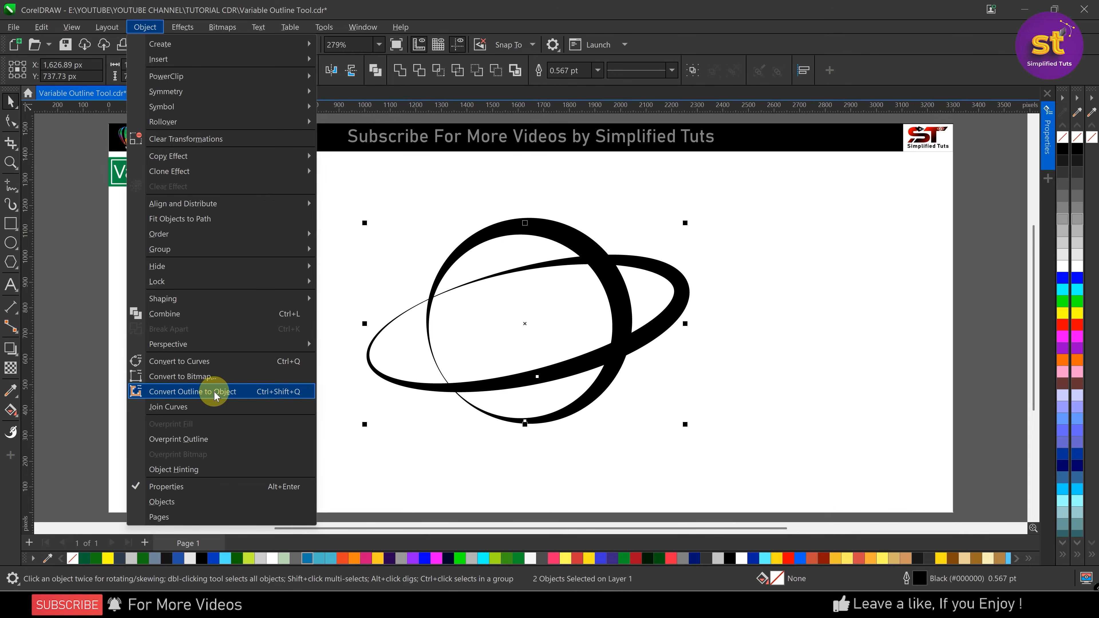
Convert both planet outlines to objects, and fill the tilted ring red and the circle blue
{"action": "left_click", "coordinate": [215, 391]}
{"action": "left_click", "coordinate": [642, 229]}
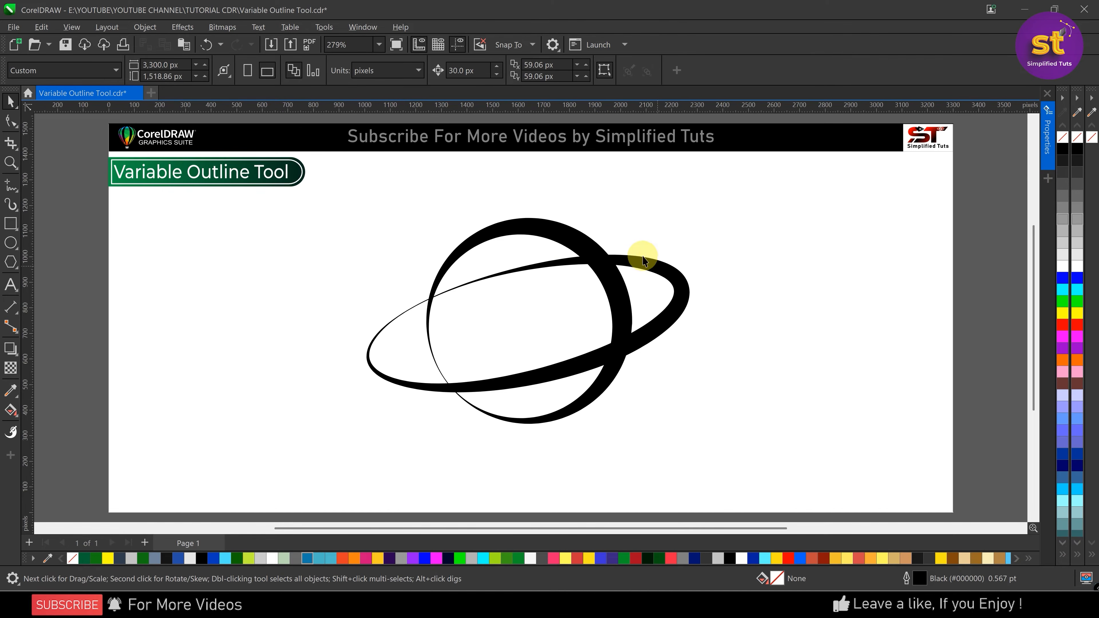
{"action": "left_click", "coordinate": [658, 270]}
{"action": "scroll", "coordinate": [623, 257], "scroll_direction": "up", "scroll_amount": 5}
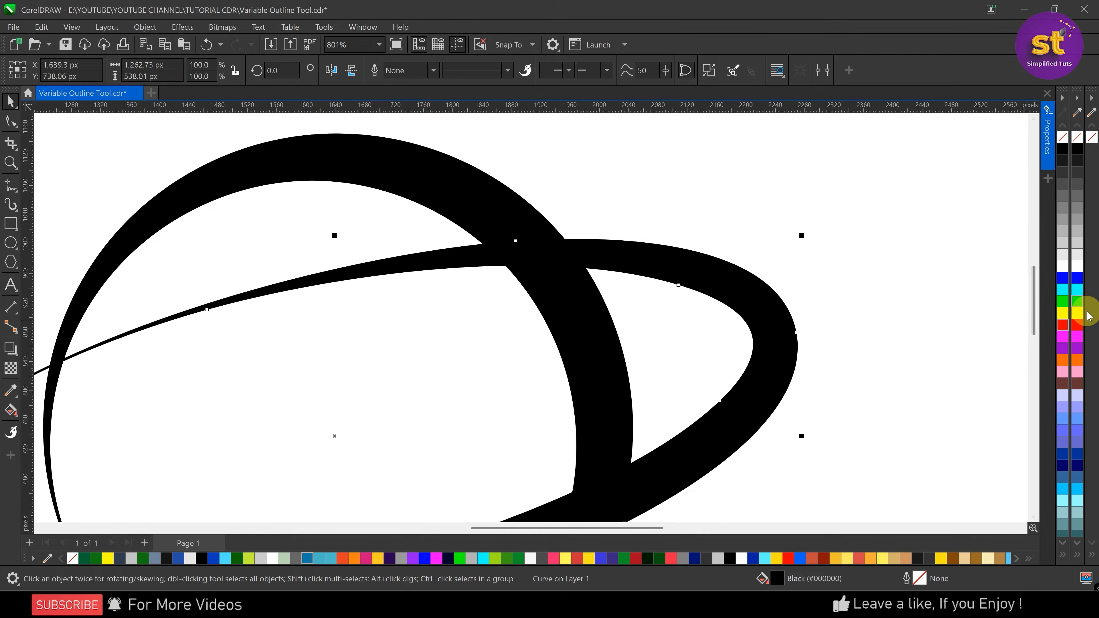
{"action": "left_click", "coordinate": [1078, 325]}
{"action": "left_click", "coordinate": [467, 197]}
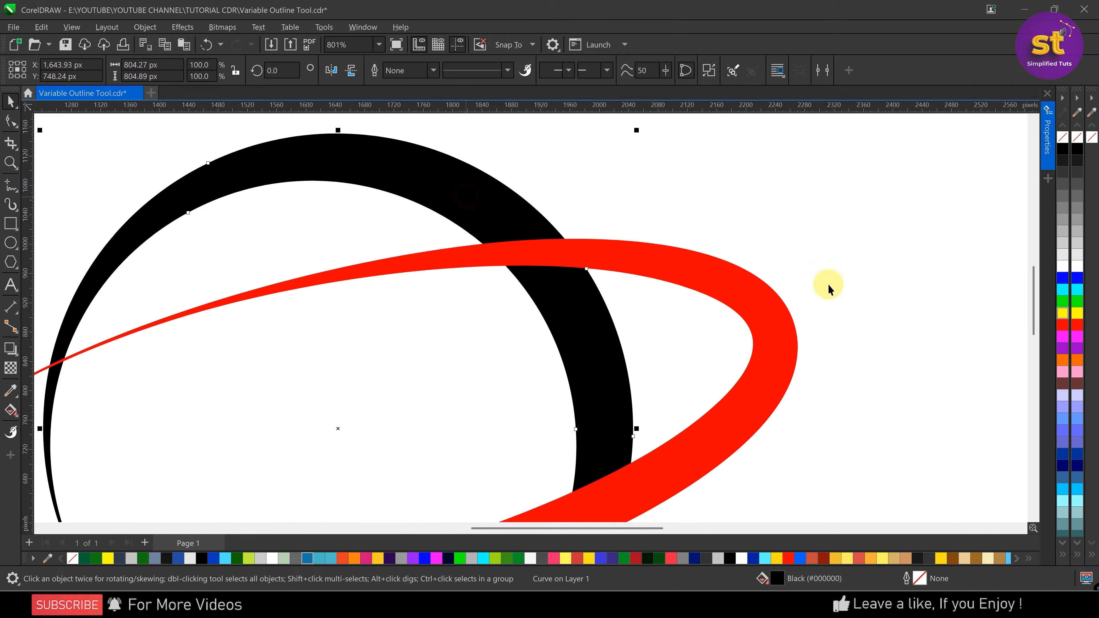
{"action": "left_click", "coordinate": [1078, 278]}
Trim the blue circle with a copy of the red ring offset slightly up and left, and delete the offset copy
{"action": "left_click", "coordinate": [606, 252]}
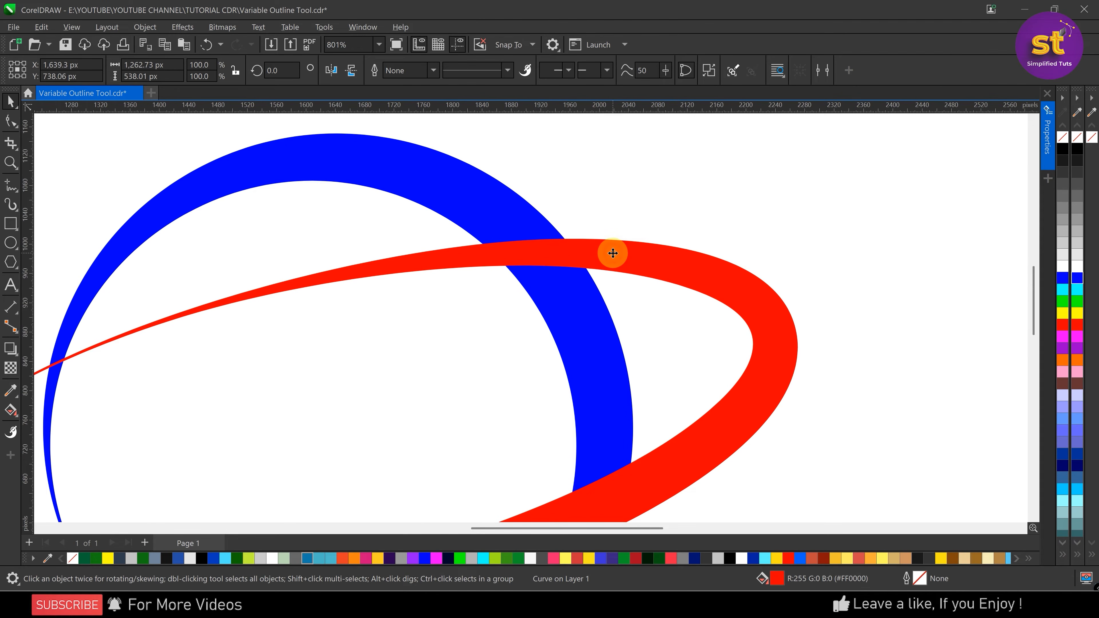
{"action": "left_click_drag", "start_coordinate": [611, 250], "coordinate": [606, 237]}
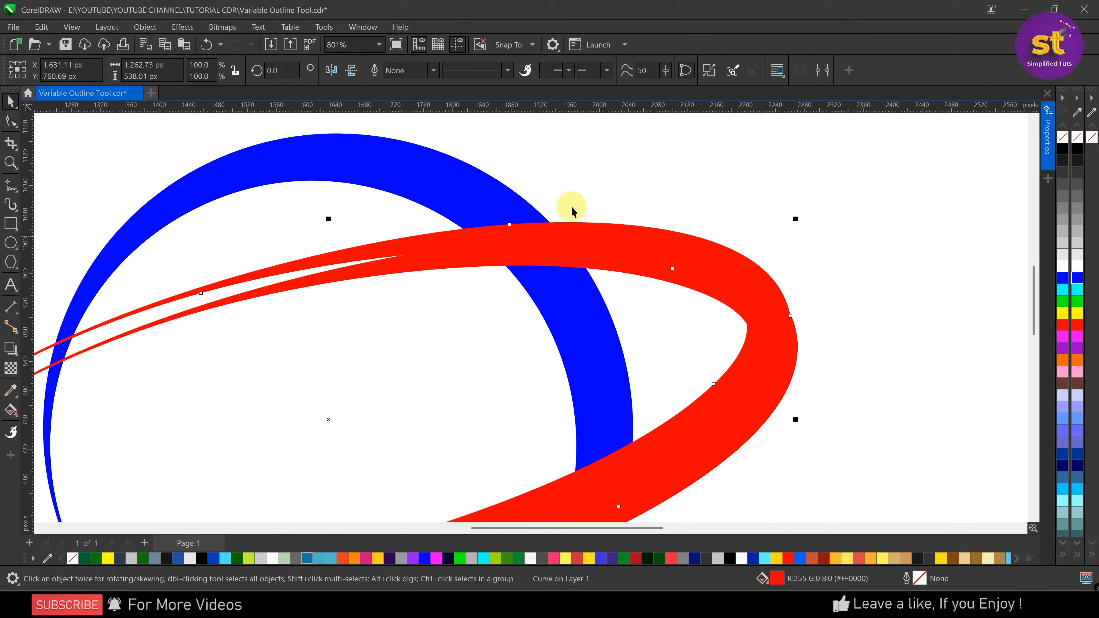
{"action": "left_click", "coordinate": [426, 162], "text": "shift"}
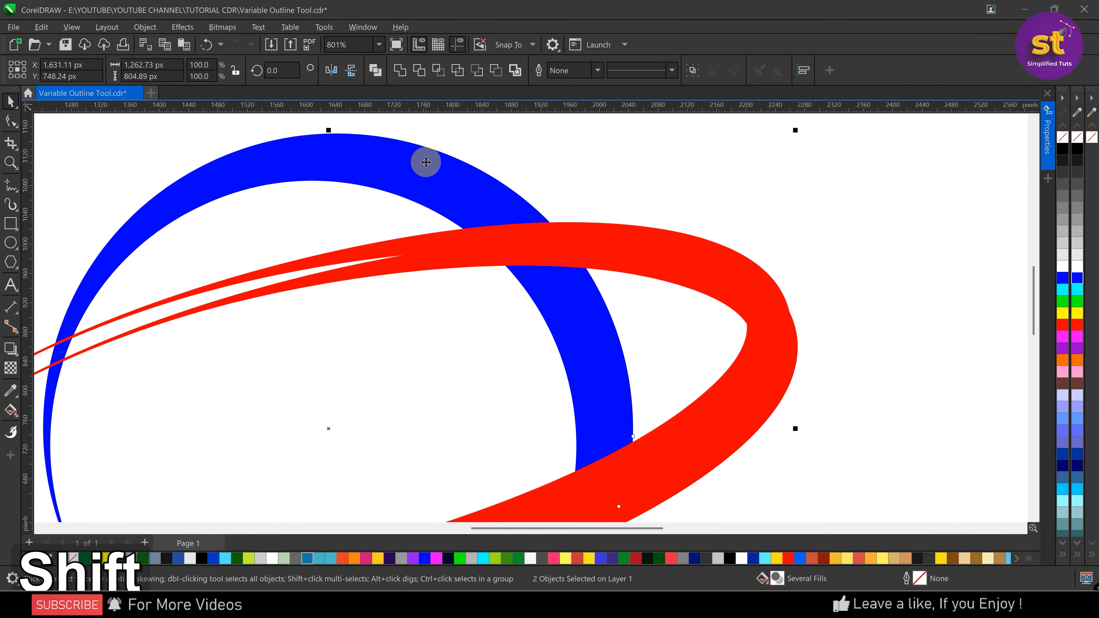
{"action": "left_click", "coordinate": [418, 72]}
{"action": "left_click", "coordinate": [601, 225]}
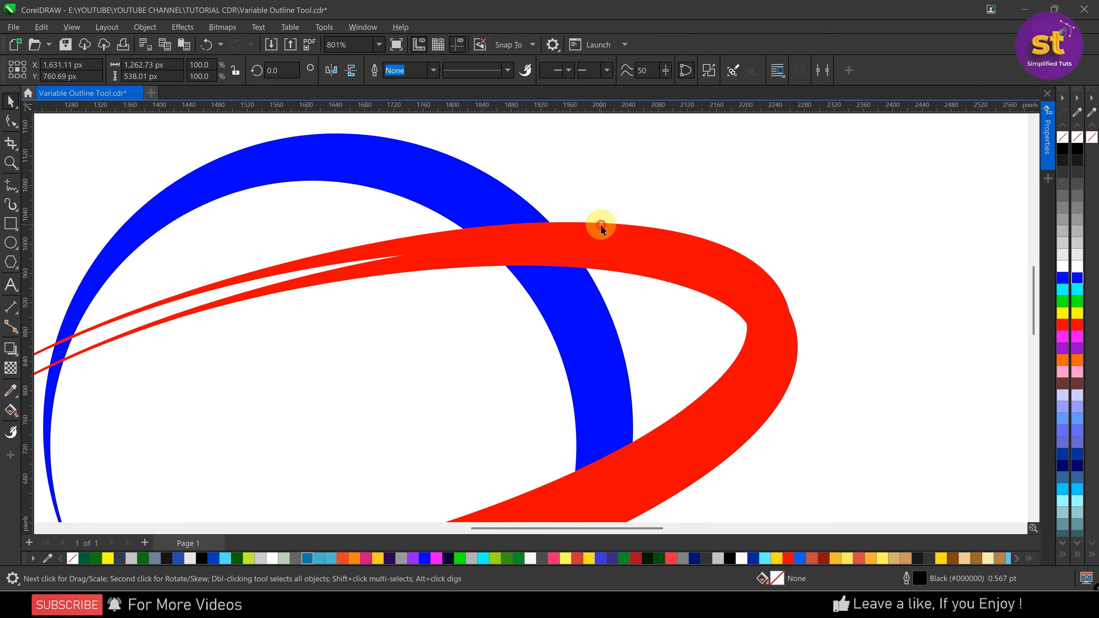
{"action": "key", "text": "Delete"}
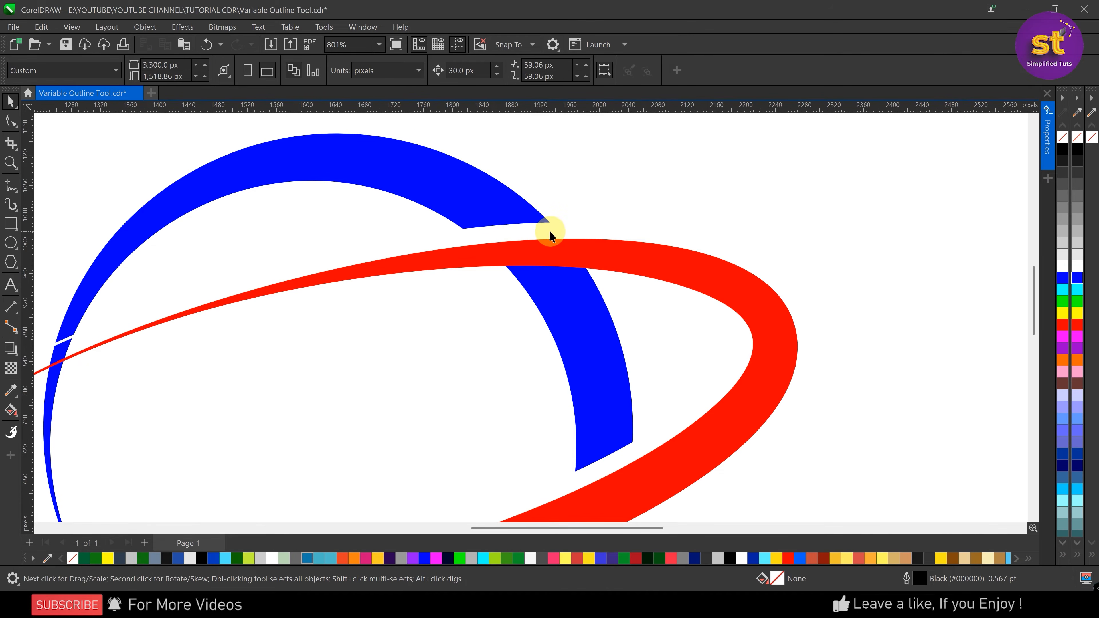
{"action": "scroll", "coordinate": [524, 219], "scroll_direction": "down", "scroll_amount": 3}
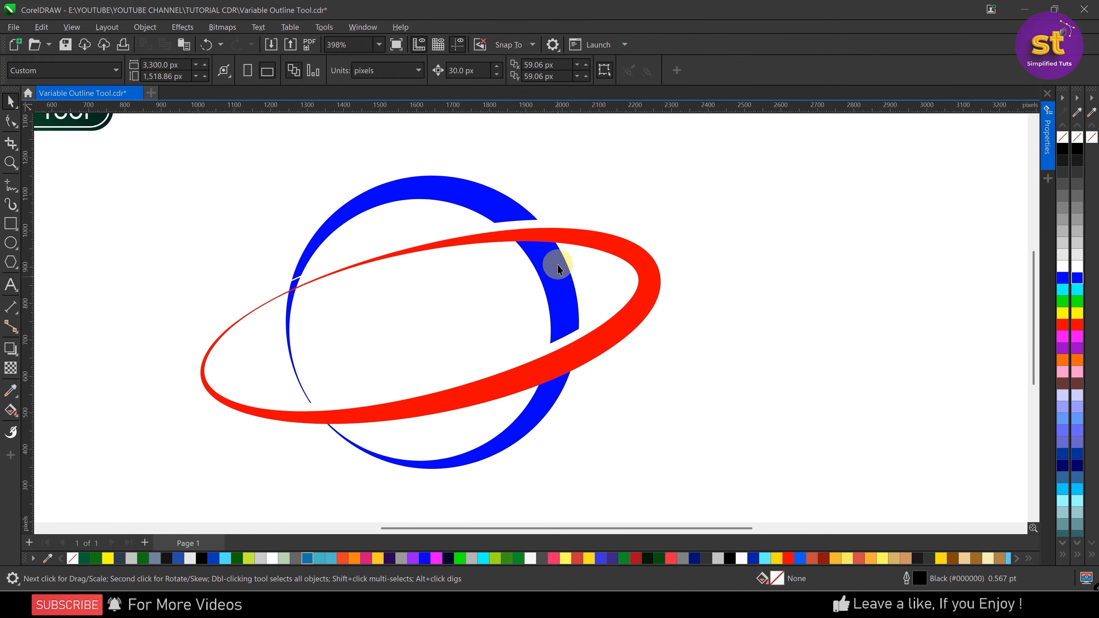
Undo the deletion, the trim and the offset ring copy to restore the untrimmed circle
{"action": "key", "text": "ctrl"}
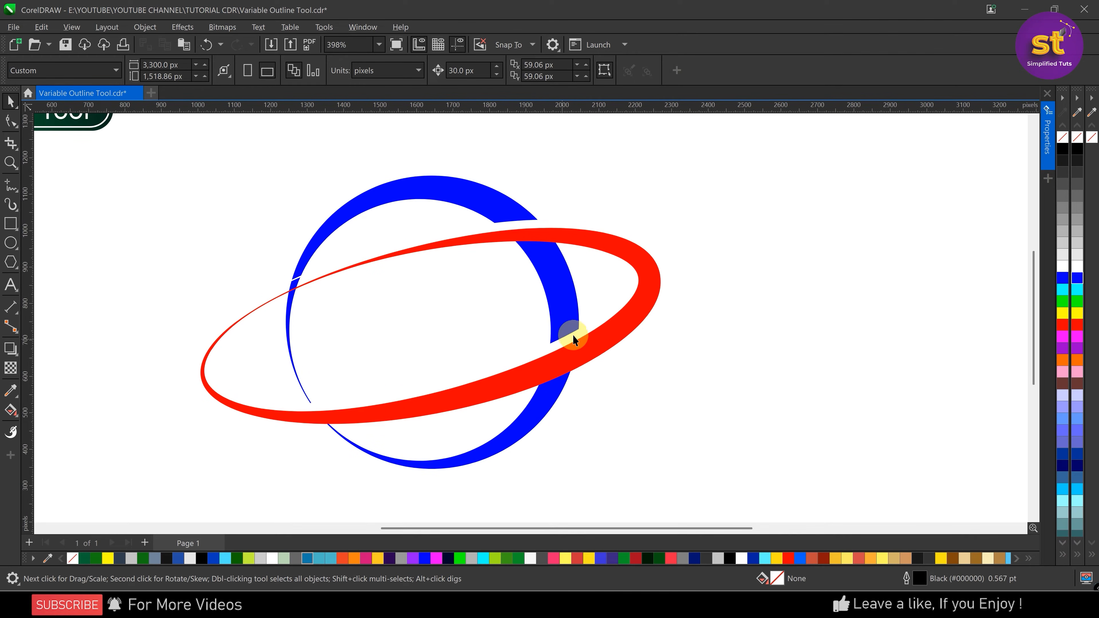
{"action": "key", "text": "ctrl+z"}
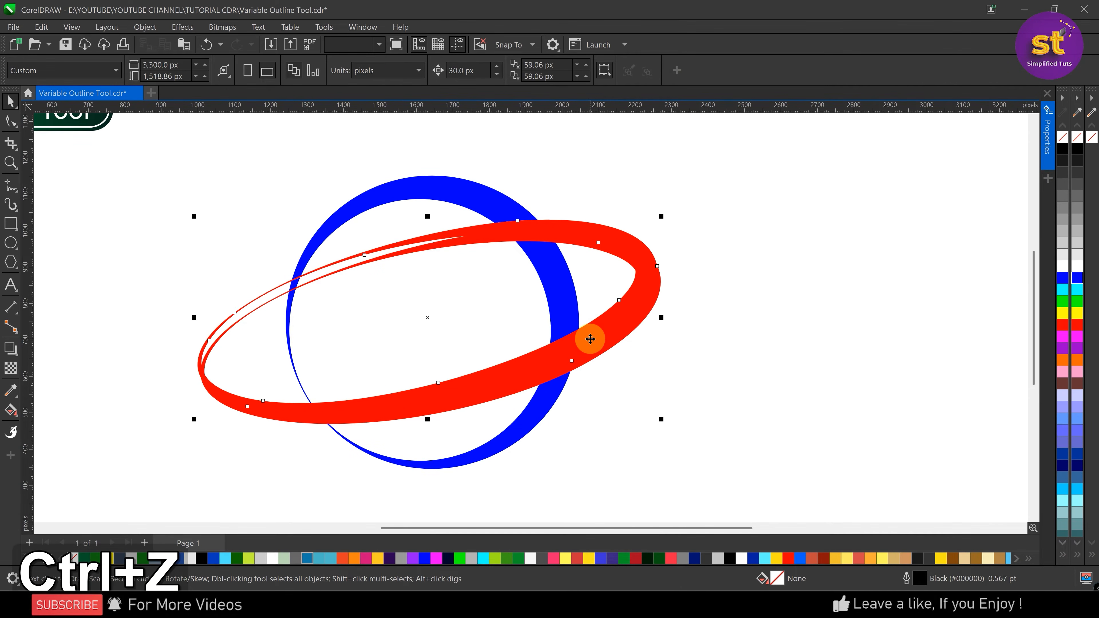
{"action": "key", "text": "ctrl+z"}
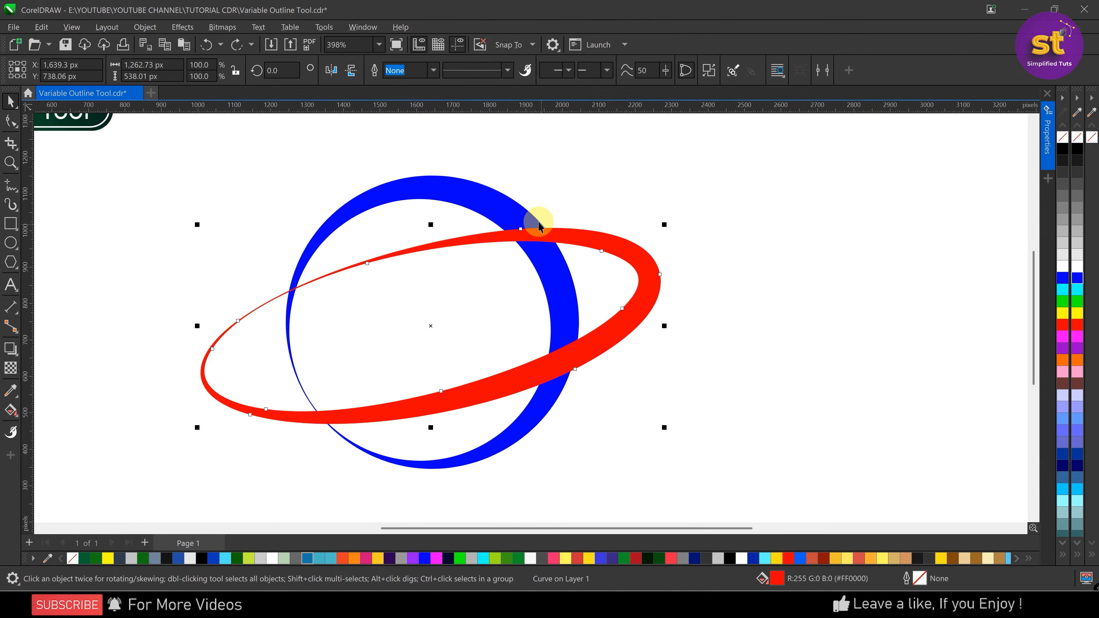
Draw a closed four-sided Pen shape about 223 × 63 px over the circle at its upper crossing with the ring, and fill it cyan
{"action": "scroll", "coordinate": [535, 222], "scroll_direction": "up", "scroll_amount": 4}
{"action": "scroll", "coordinate": [514, 260], "scroll_direction": "down", "scroll_amount": 2}
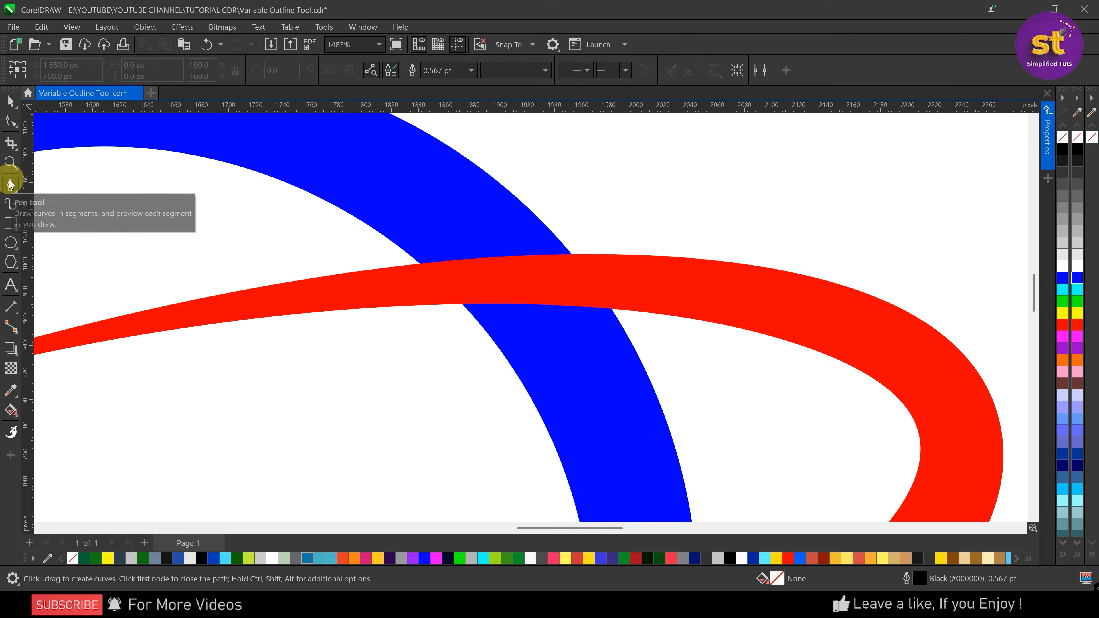
{"action": "left_click", "coordinate": [383, 286]}
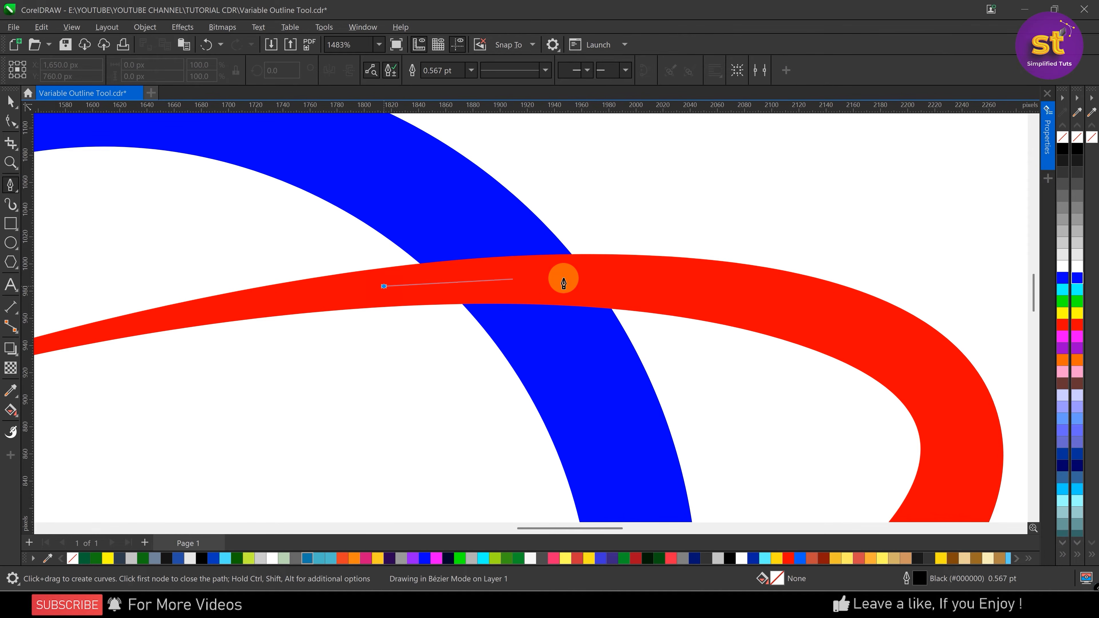
{"action": "left_click_drag", "start_coordinate": [642, 283], "coordinate": [709, 302]}
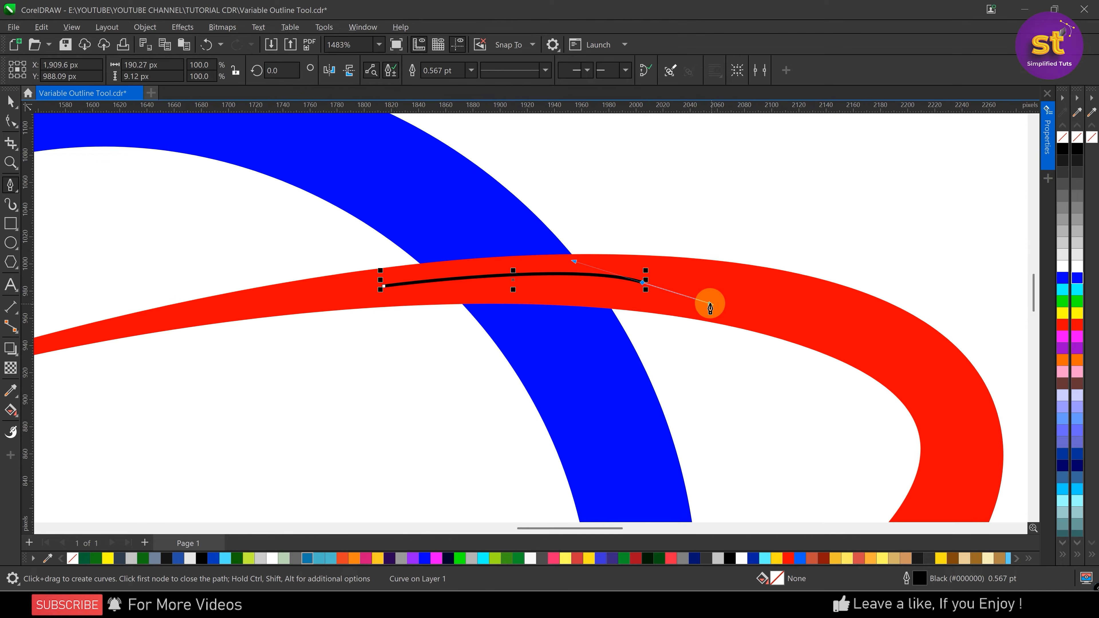
{"action": "key", "text": "alt"}
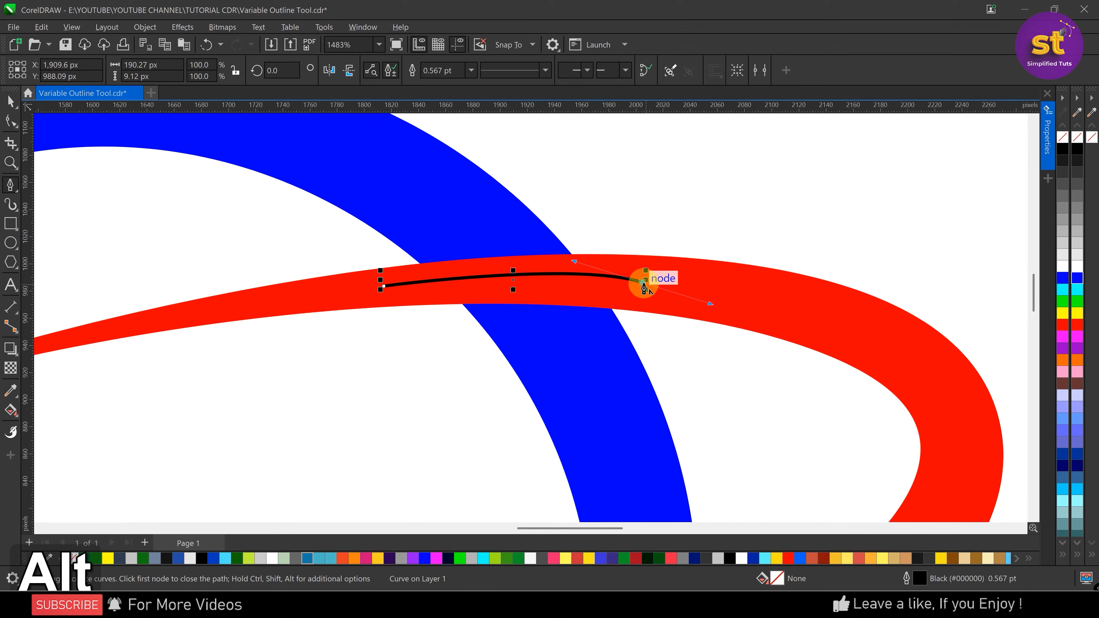
{"action": "left_click", "coordinate": [606, 204]}
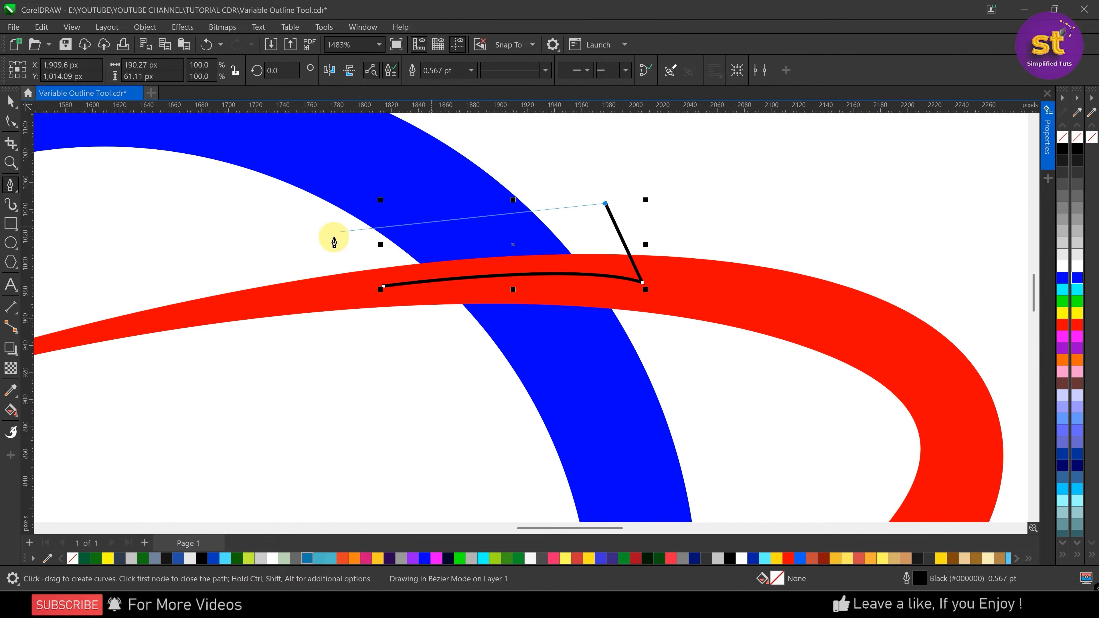
{"action": "left_click_drag", "start_coordinate": [340, 238], "coordinate": [185, 286]}
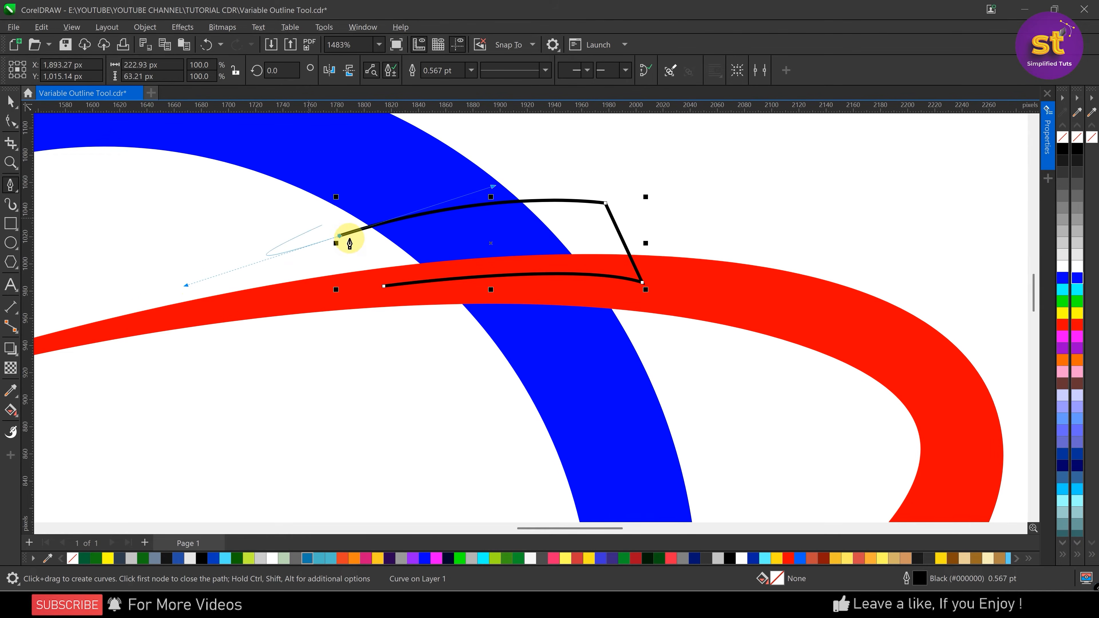
{"action": "left_click", "coordinate": [340, 236], "text": "alt"}
{"action": "left_click", "coordinate": [384, 286]}
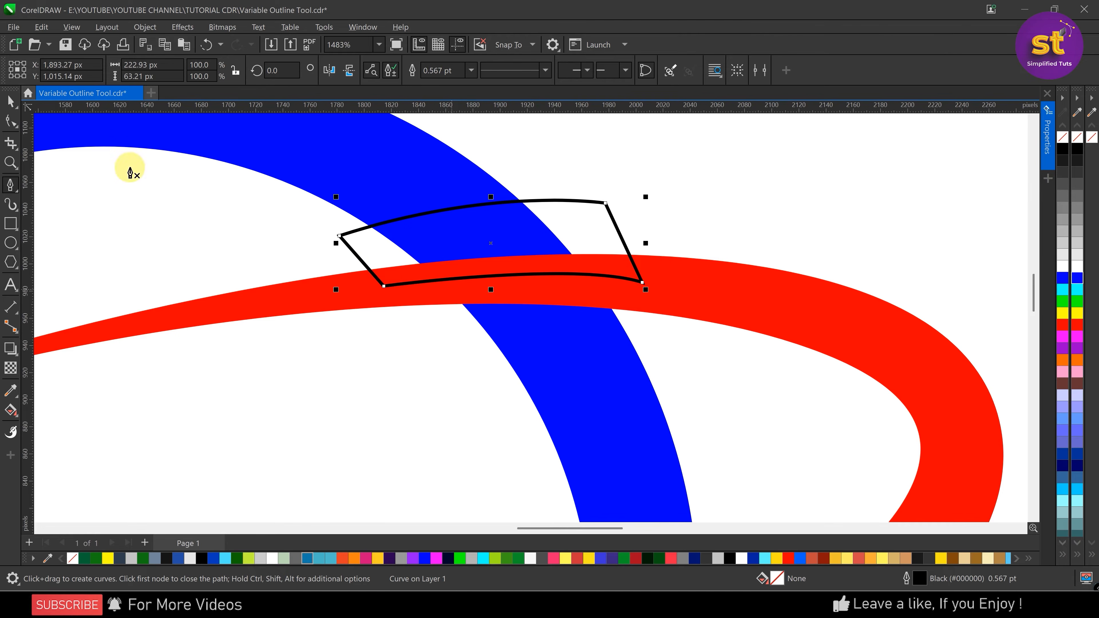
{"action": "left_click", "coordinate": [1077, 290]}
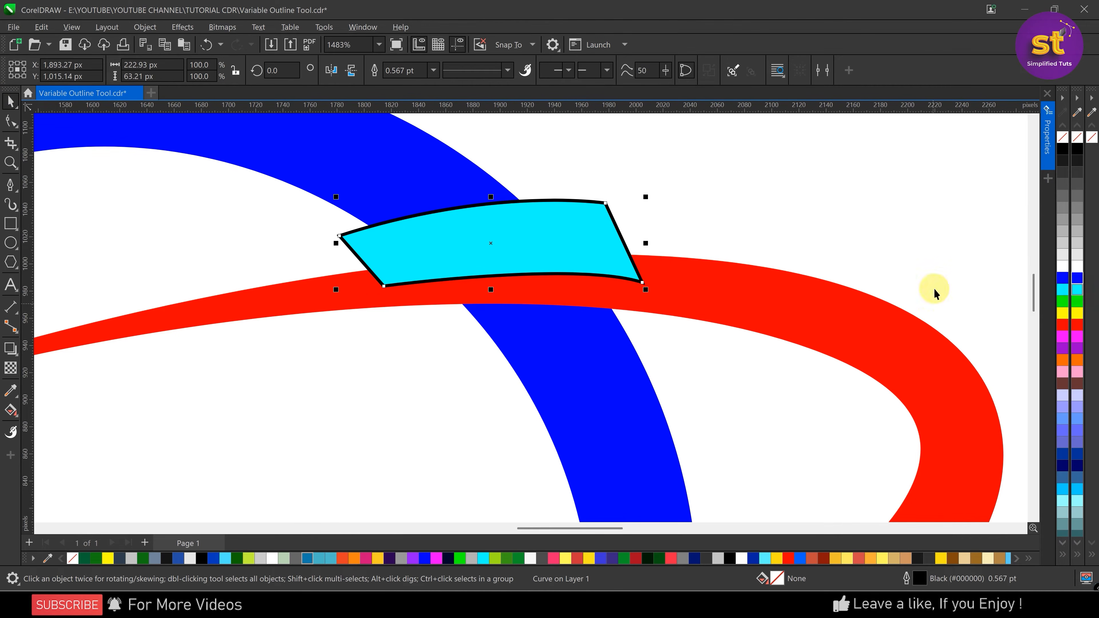
Trim the blue circle with the cyan shape and delete the cyan shape
{"action": "left_click", "coordinate": [430, 170], "text": "shift"}
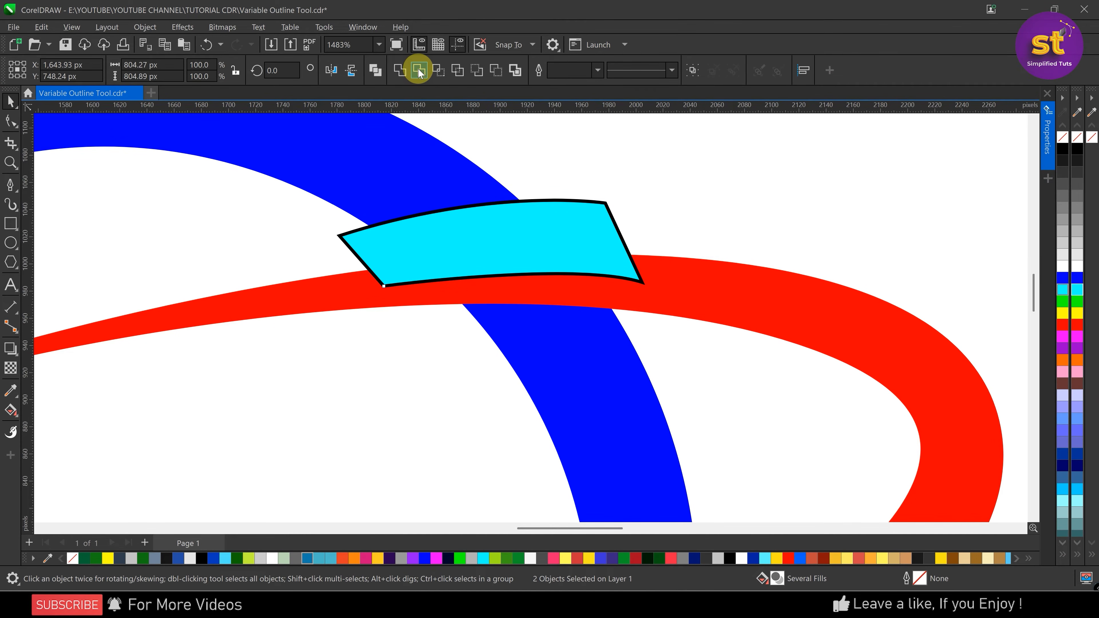
{"action": "left_click", "coordinate": [591, 214]}
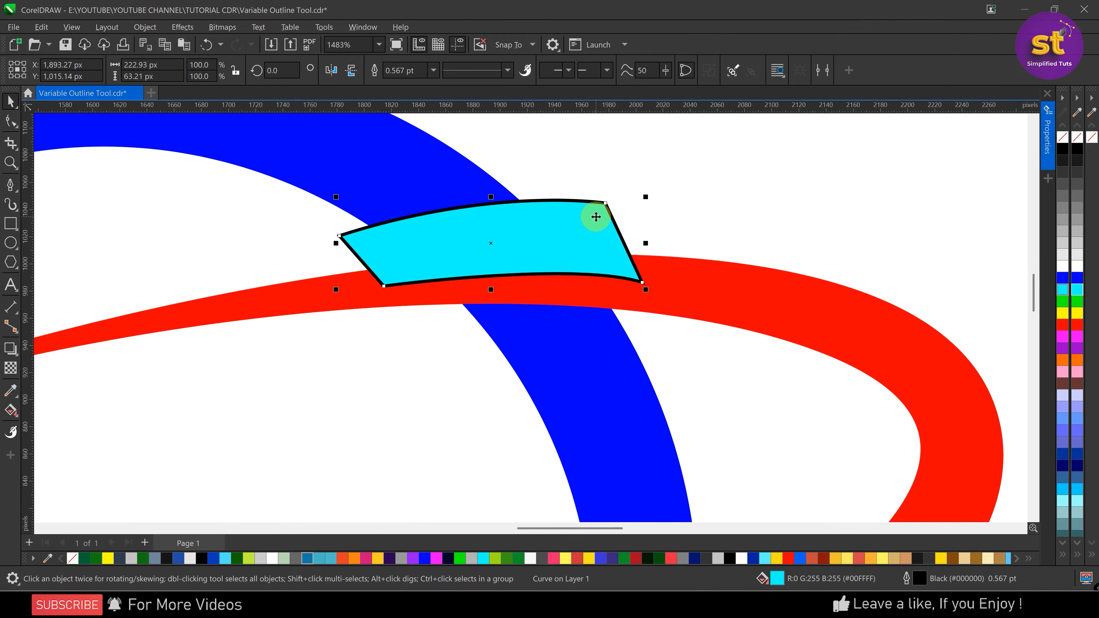
{"action": "key", "text": "Delete"}
{"action": "scroll", "coordinate": [511, 272], "scroll_direction": "down", "scroll_amount": 5}
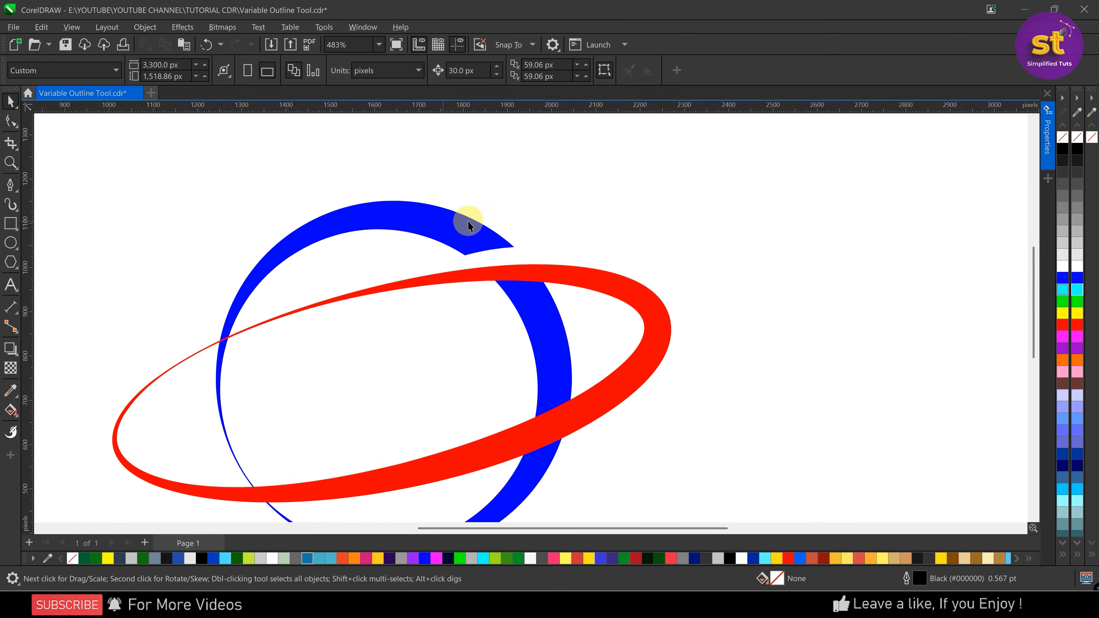
Fill the trimmed blue circle and the red ring with black
{"action": "scroll", "coordinate": [482, 284], "scroll_direction": "down", "scroll_amount": 3}
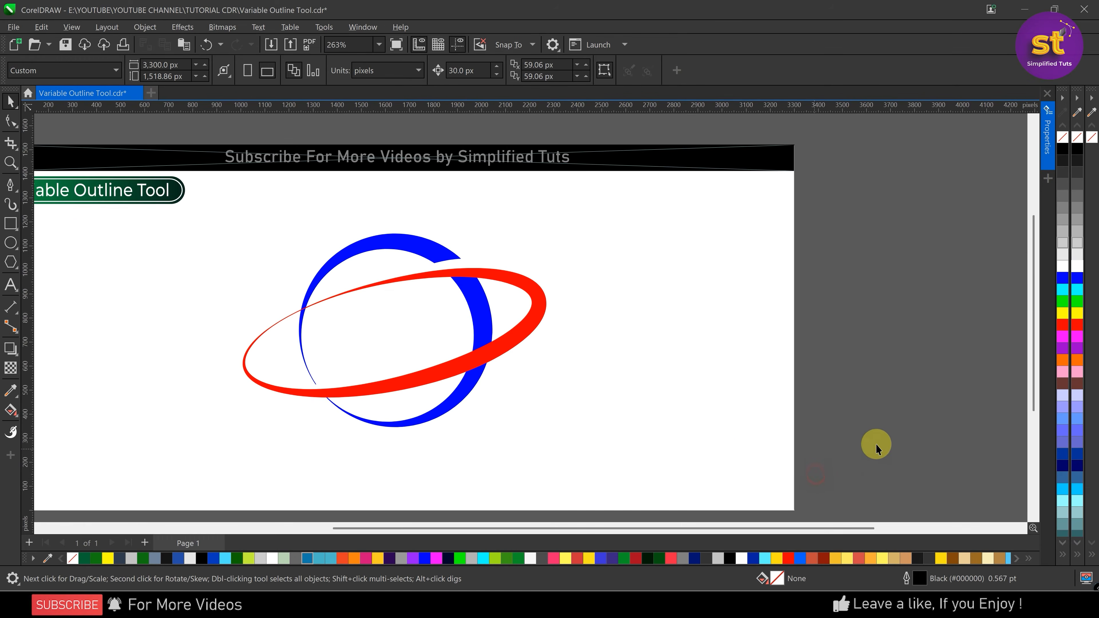
{"action": "left_click_drag", "start_coordinate": [286, 201], "coordinate": [287, 202]}
{"action": "left_click", "coordinate": [1075, 149]}
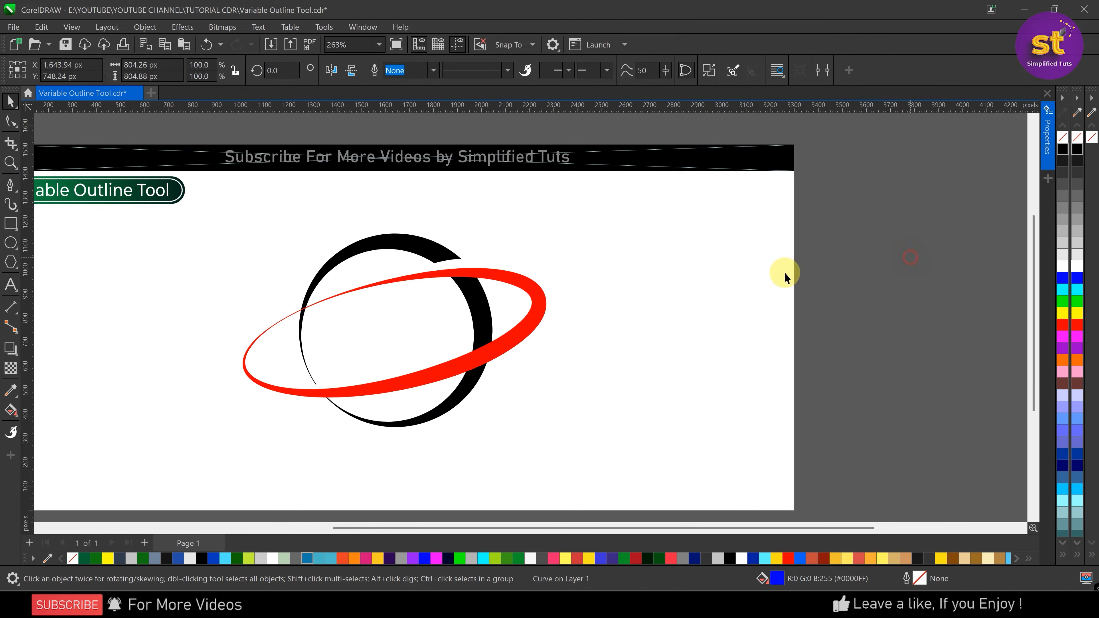
{"action": "left_click", "coordinate": [519, 284]}
{"action": "left_click", "coordinate": [914, 266]}
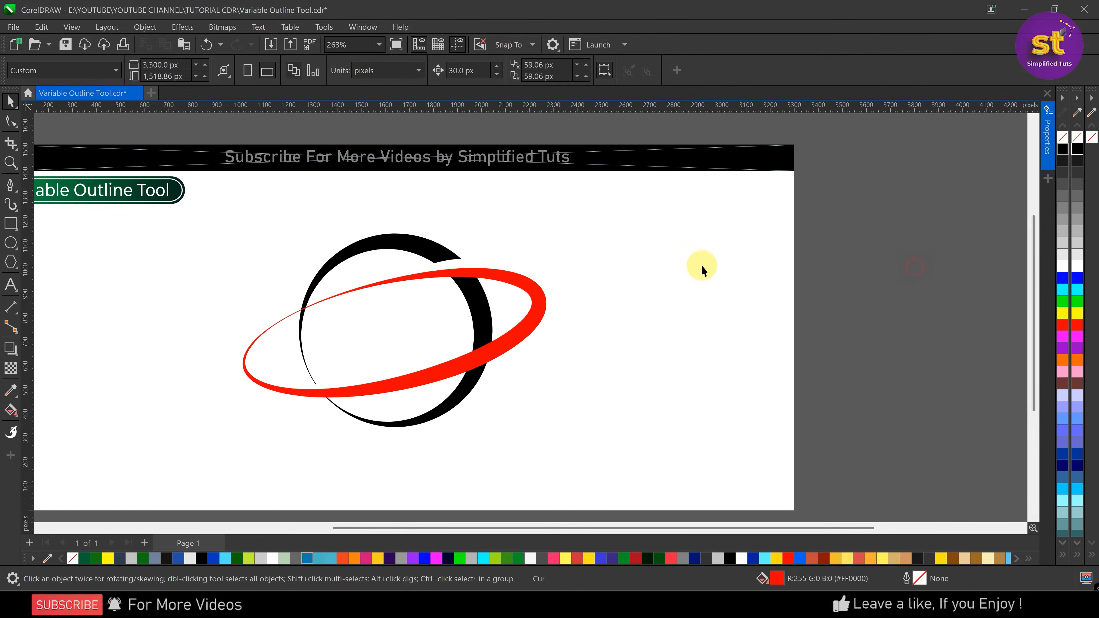
{"action": "left_click", "coordinate": [534, 287]}
{"action": "left_click", "coordinate": [1075, 150]}
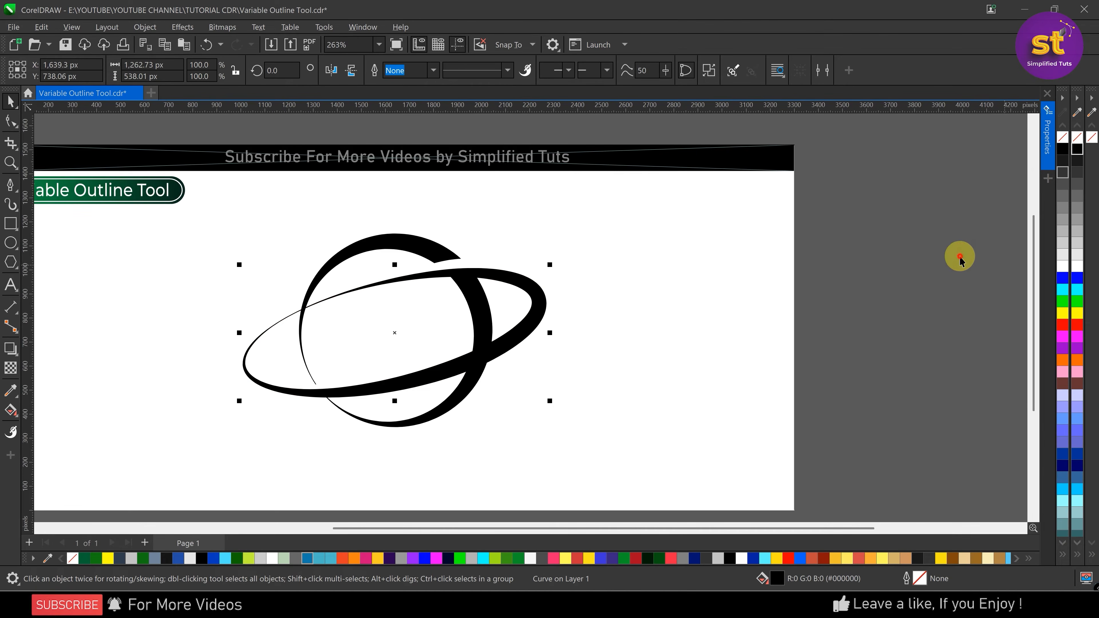
{"action": "left_click", "coordinate": [960, 255]}
Select the whole planet drawing, circle and ring together, and delete it from the page
{"action": "scroll", "coordinate": [733, 255], "scroll_direction": "down", "scroll_amount": 2}
{"action": "scroll", "coordinate": [593, 283], "scroll_direction": "up", "scroll_amount": 3}
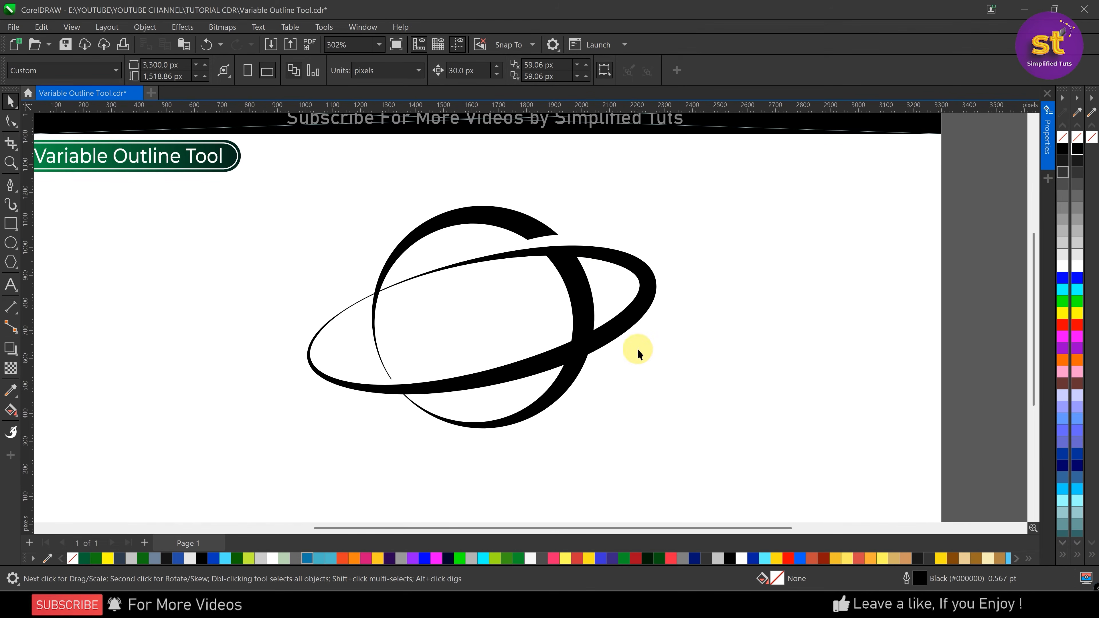
{"action": "scroll", "coordinate": [530, 277], "scroll_direction": "down", "scroll_amount": 3}
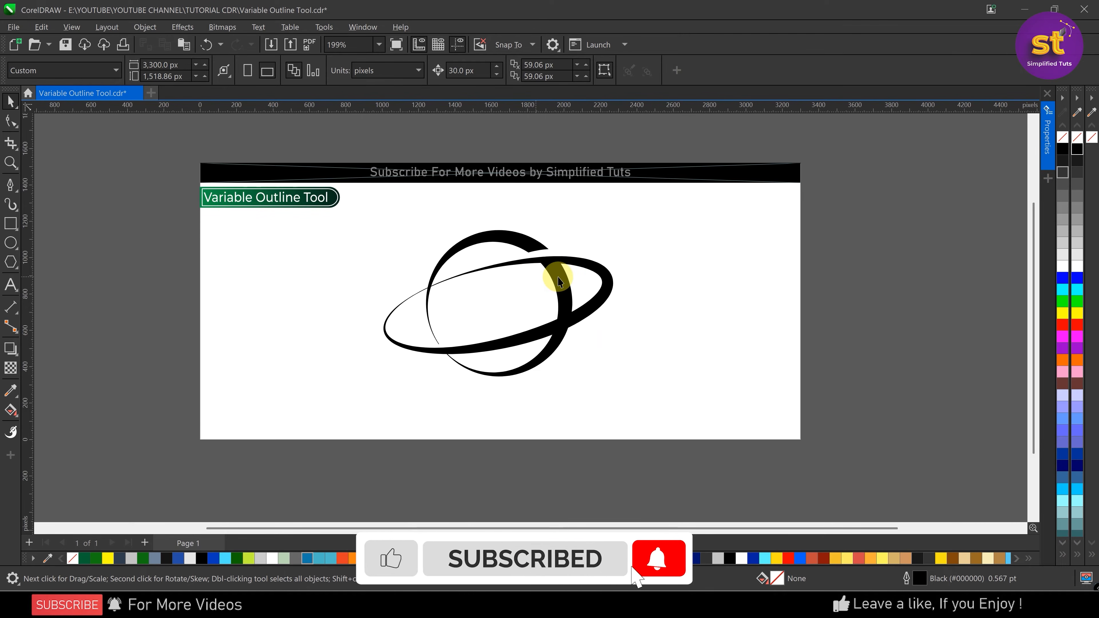
{"action": "mouse_move", "coordinate": [798, 402]}
{"action": "left_mouse_down"}
{"action": "mouse_move", "coordinate": [786, 355]}
{"action": "mouse_move", "coordinate": [321, 227]}
{"action": "left_mouse_up"}
{"action": "key", "text": "Delete"}
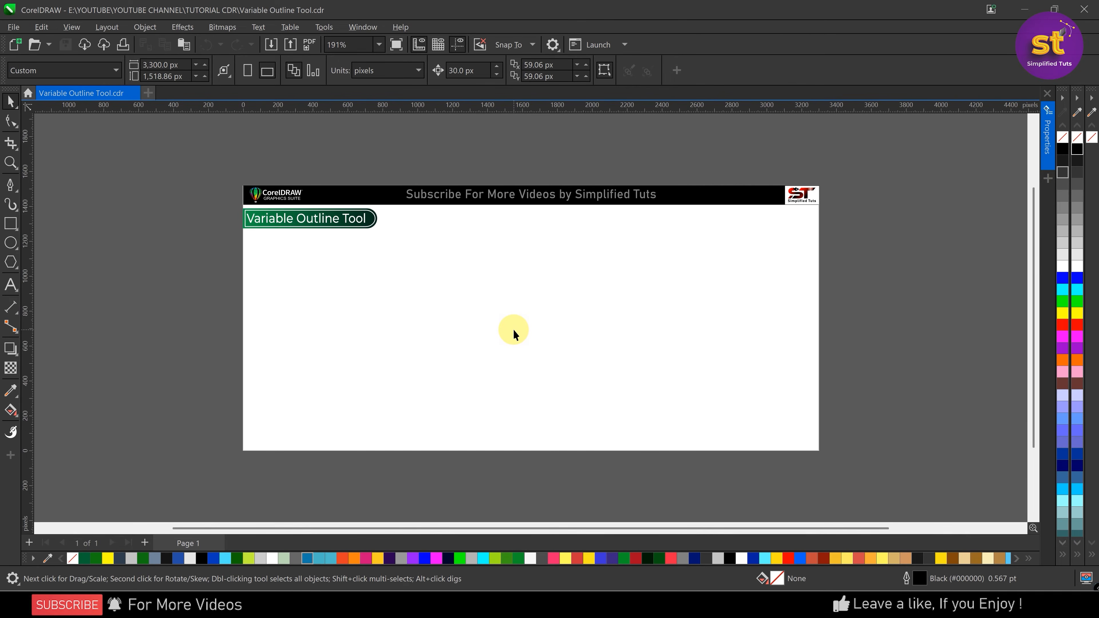
Draw a looping freehand curve about 1,004 × 1,099 px in the middle of the page and move it up about 88 px
{"action": "key", "text": "ctrl"}
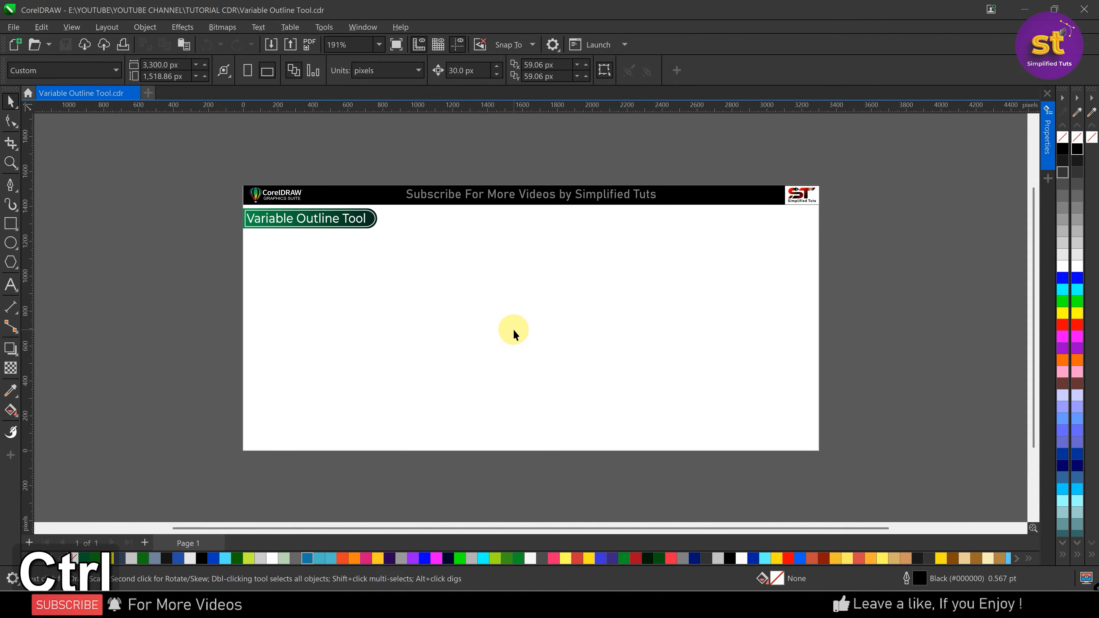
{"action": "key", "text": "ctrl+a"}
{"action": "key", "text": "shift+F2"}
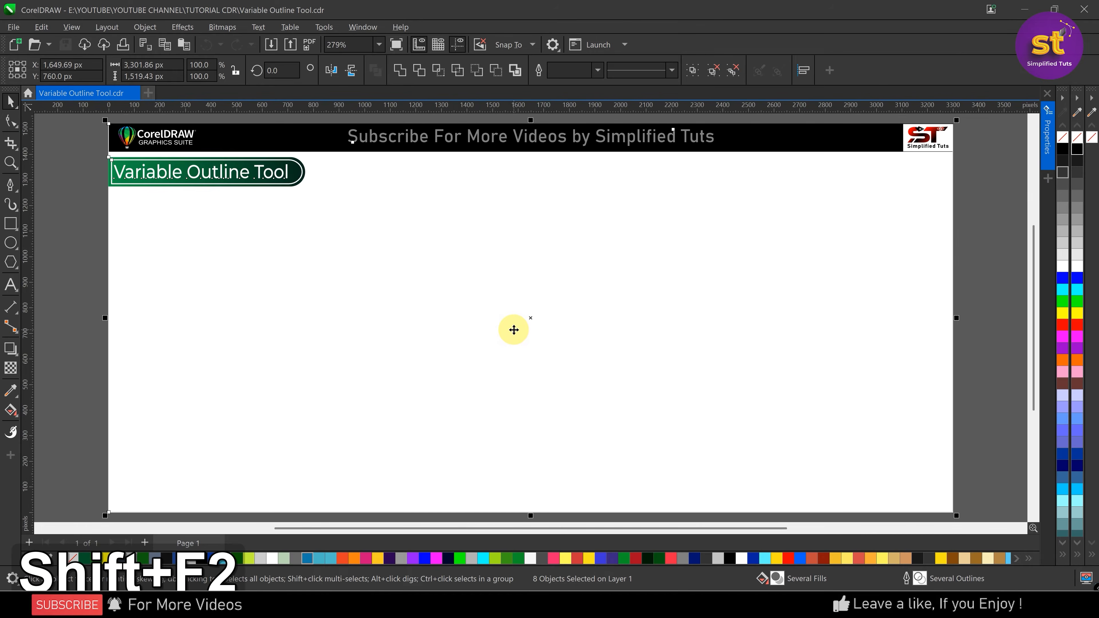
{"action": "key", "text": "Escape"}
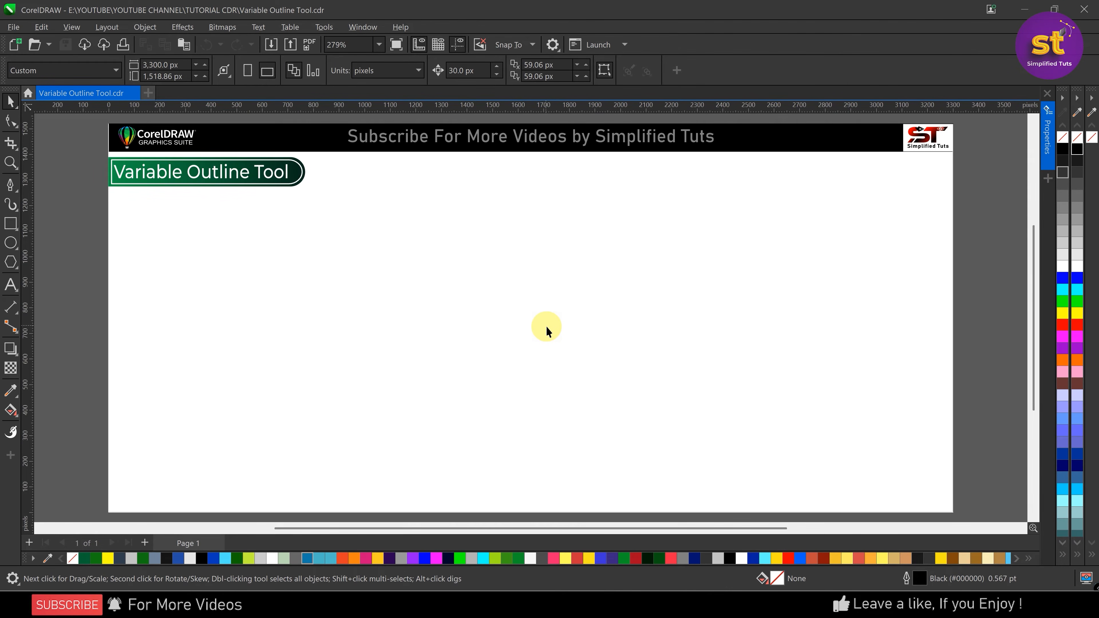
{"action": "left_click", "coordinate": [17, 193]}
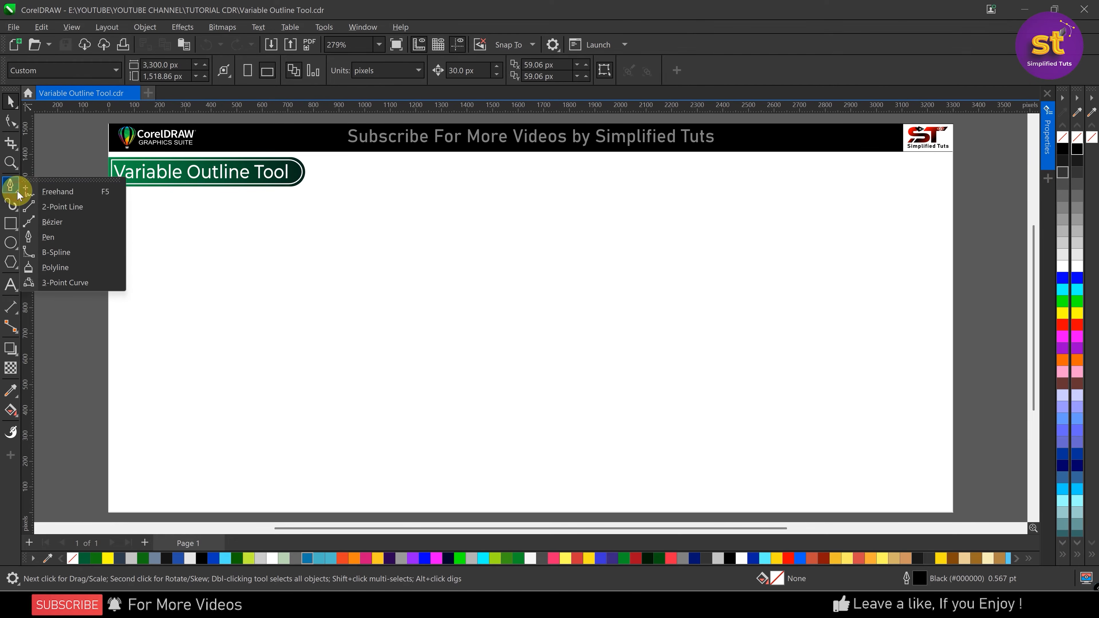
{"action": "left_click", "coordinate": [47, 192]}
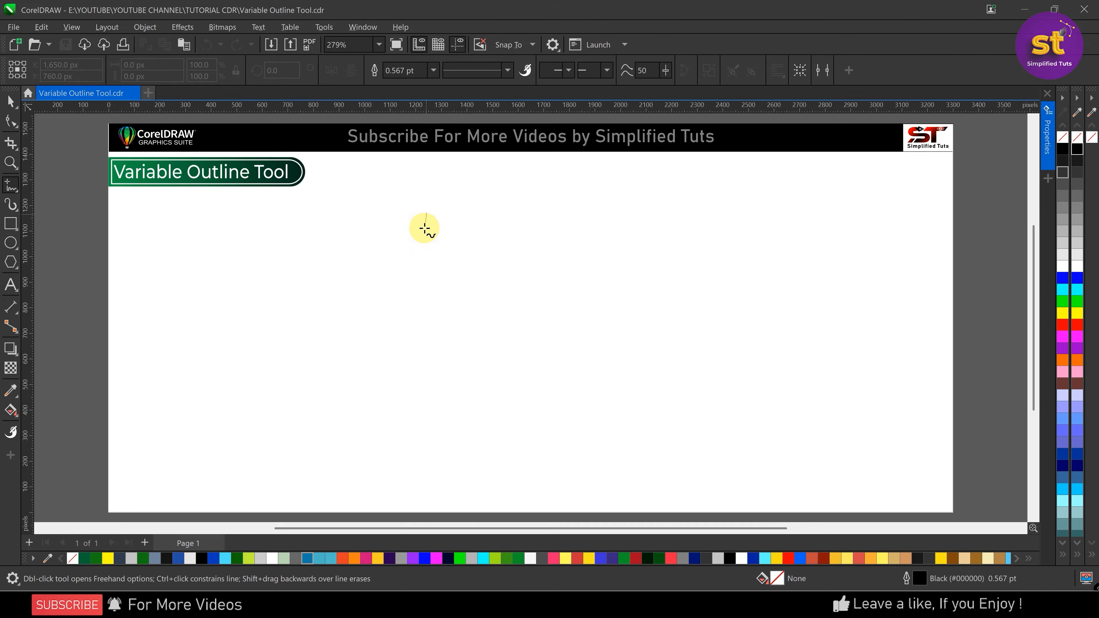
{"action": "mouse_move", "coordinate": [432, 264]}
{"action": "left_mouse_down"}
{"action": "mouse_move", "coordinate": [491, 289]}
{"action": "mouse_move", "coordinate": [506, 267]}
{"action": "mouse_move", "coordinate": [498, 256]}
{"action": "mouse_move", "coordinate": [475, 250]}
{"action": "mouse_move", "coordinate": [456, 288]}
{"action": "mouse_move", "coordinate": [472, 314]}
{"action": "mouse_move", "coordinate": [493, 319]}
{"action": "mouse_move", "coordinate": [532, 314]}
{"action": "mouse_move", "coordinate": [589, 281]}
{"action": "left_mouse_up"}
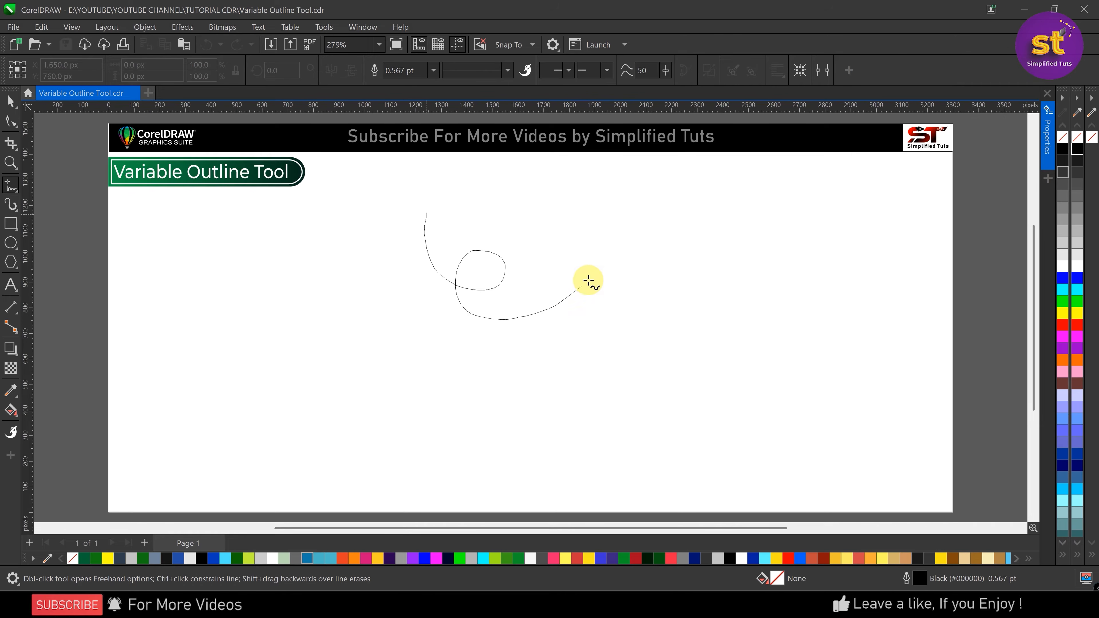
{"action": "mouse_move", "coordinate": [584, 244]}
{"action": "left_mouse_down"}
{"action": "mouse_move", "coordinate": [522, 427]}
{"action": "mouse_move", "coordinate": [488, 426]}
{"action": "mouse_move", "coordinate": [488, 405]}
{"action": "mouse_move", "coordinate": [511, 398]}
{"action": "mouse_move", "coordinate": [564, 424]}
{"action": "mouse_move", "coordinate": [675, 424]}
{"action": "mouse_move", "coordinate": [680, 408]}
{"action": "mouse_move", "coordinate": [662, 399]}
{"action": "mouse_move", "coordinate": [571, 486]}
{"action": "mouse_move", "coordinate": [545, 494]}
{"action": "mouse_move", "coordinate": [496, 463]}
{"action": "left_mouse_up"}
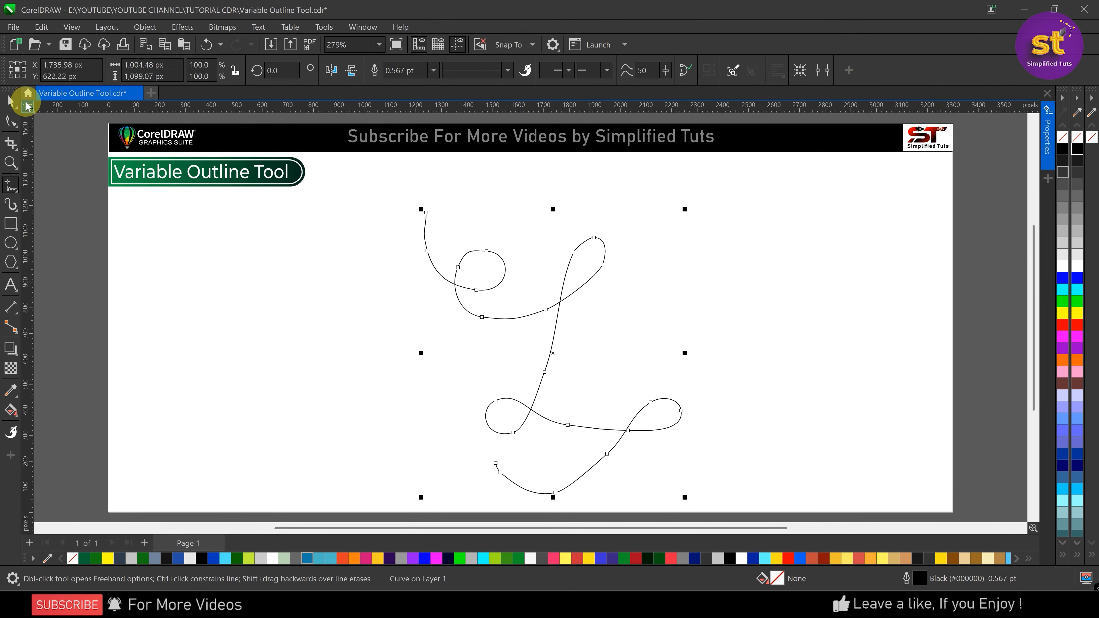
{"action": "left_click", "coordinate": [11, 101]}
{"action": "left_click_drag", "start_coordinate": [501, 253], "coordinate": [496, 231]}
Delete the node just below the freehand curve's upper end and bow that first segment outward with the end node's handle
{"action": "scroll", "coordinate": [579, 255], "scroll_direction": "up", "scroll_amount": 3}
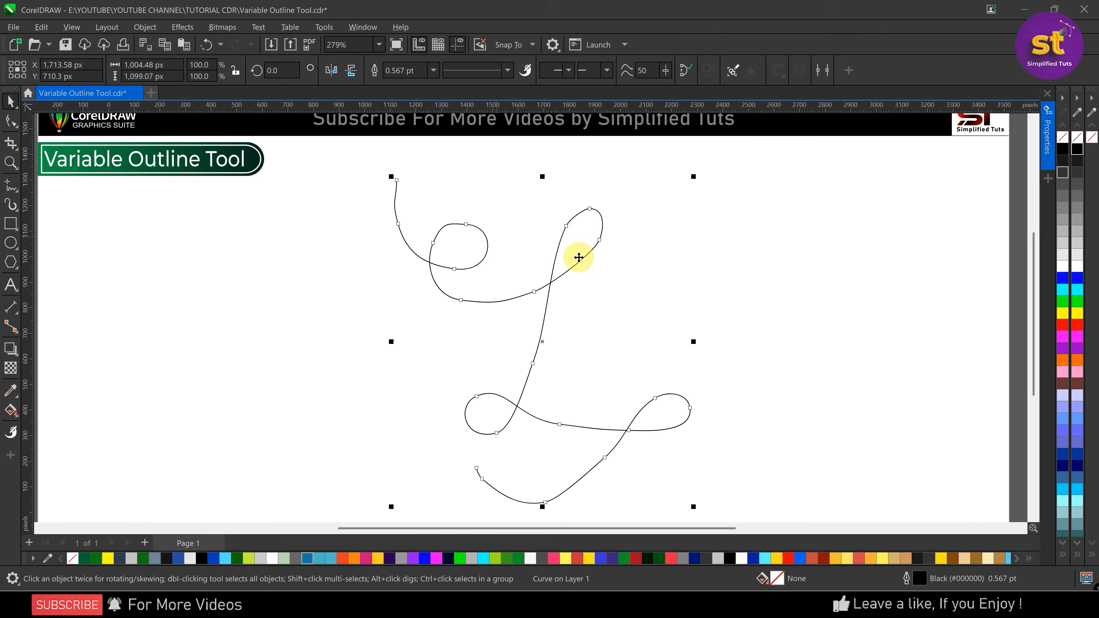
{"action": "left_click", "coordinate": [11, 121]}
{"action": "left_click", "coordinate": [11, 122]}
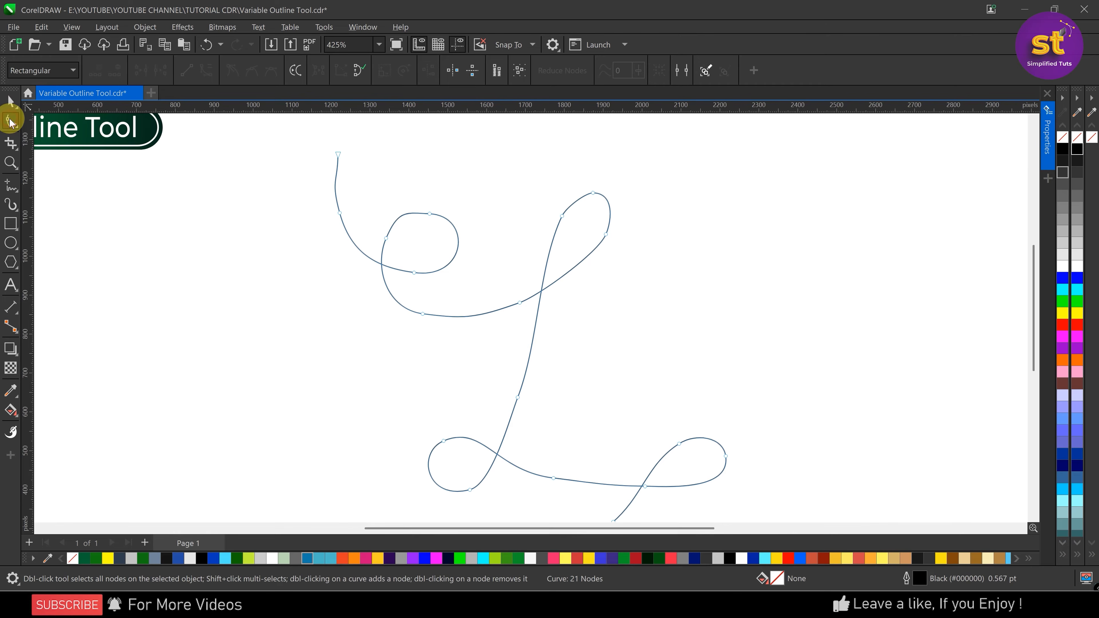
{"action": "left_click_drag", "start_coordinate": [302, 184], "coordinate": [355, 239]}
{"action": "key", "text": "Delete"}
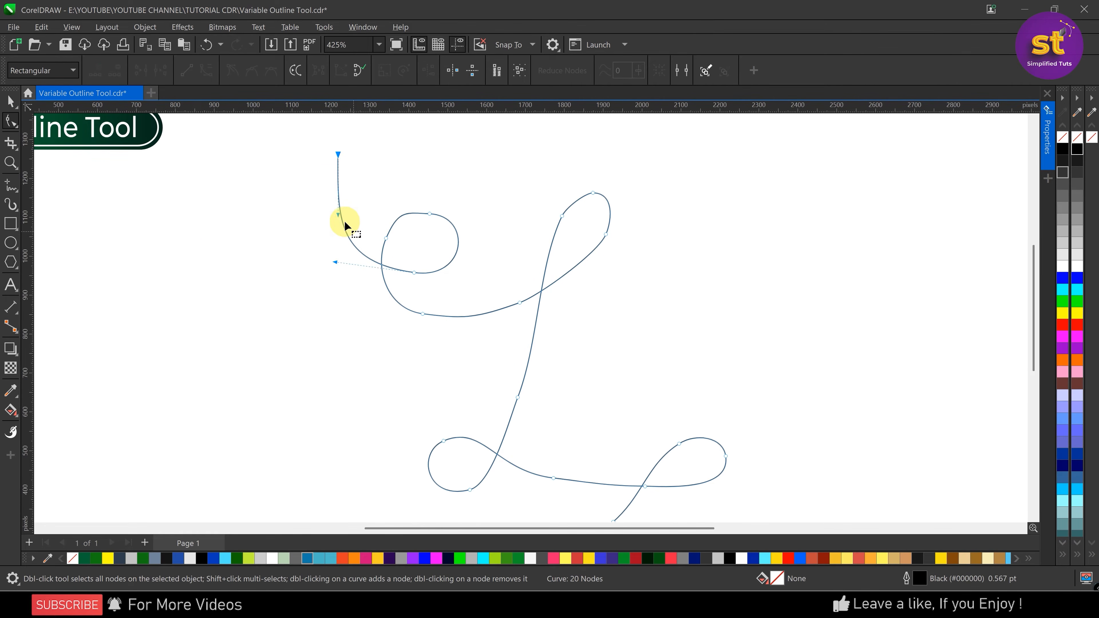
{"action": "left_click_drag", "start_coordinate": [338, 214], "coordinate": [320, 202]}
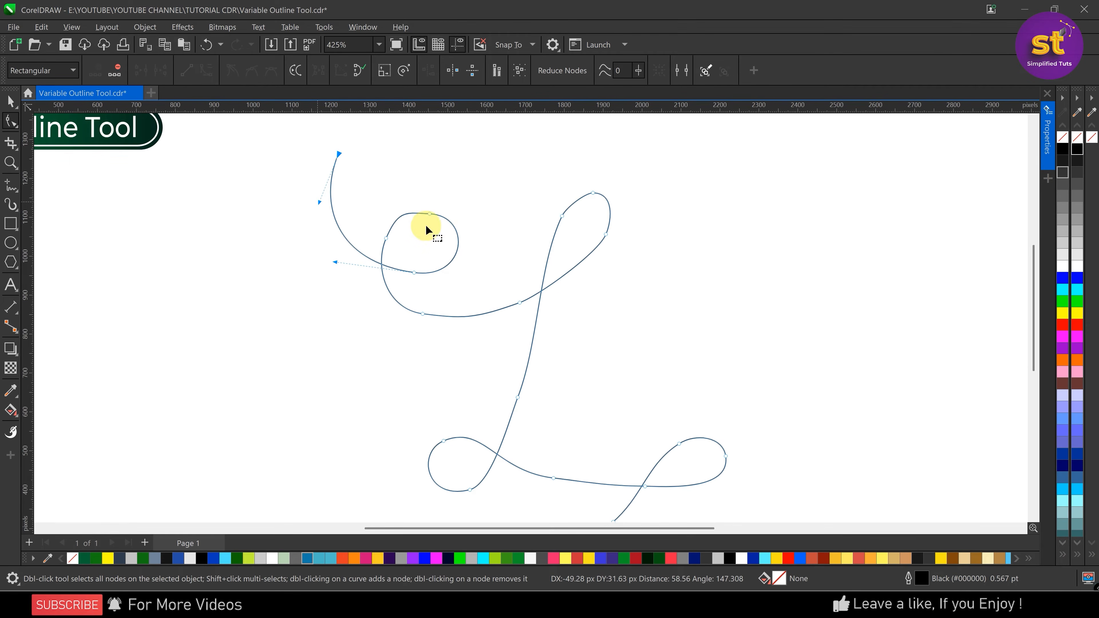
Round the curve's first loop by deleting the nodes at its top and underside and adjusting the handles of its remaining nodes
{"action": "left_click_drag", "start_coordinate": [444, 235], "coordinate": [444, 235]}
{"action": "key", "text": "Delete"}
{"action": "left_click_drag", "start_coordinate": [365, 203], "coordinate": [405, 250]}
{"action": "scroll", "coordinate": [432, 147], "scroll_direction": "up", "scroll_amount": 1}
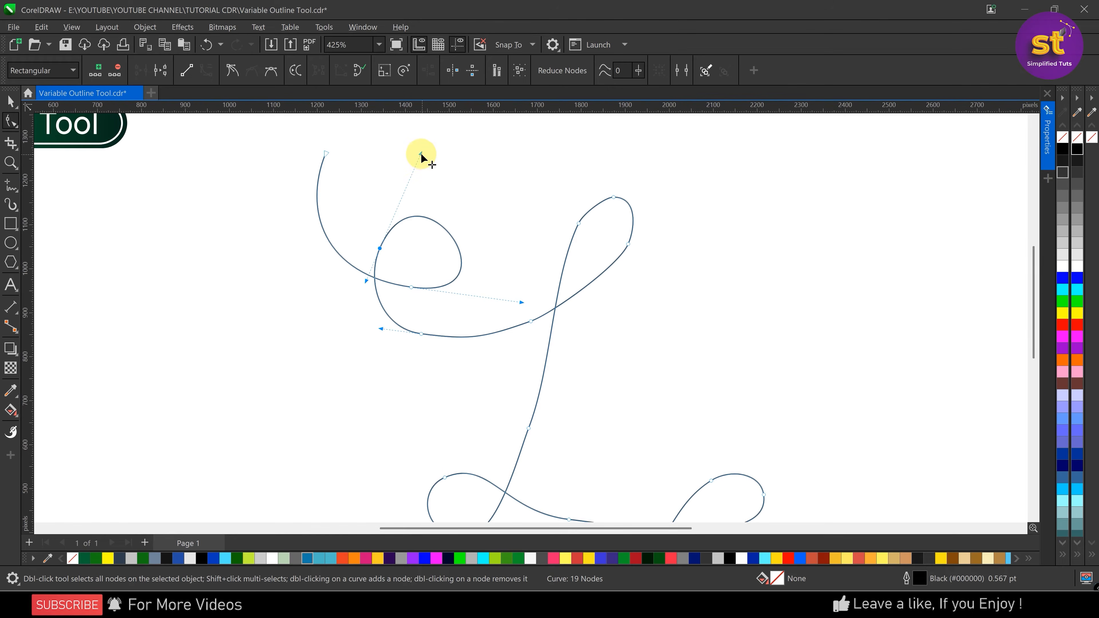
{"action": "mouse_move", "coordinate": [420, 154]}
{"action": "left_mouse_down"}
{"action": "mouse_move", "coordinate": [418, 178]}
{"action": "mouse_move", "coordinate": [412, 171]}
{"action": "left_mouse_up"}
{"action": "left_click_drag", "start_coordinate": [400, 264], "coordinate": [423, 302]}
{"action": "left_click_drag", "start_coordinate": [518, 301], "coordinate": [500, 266]}
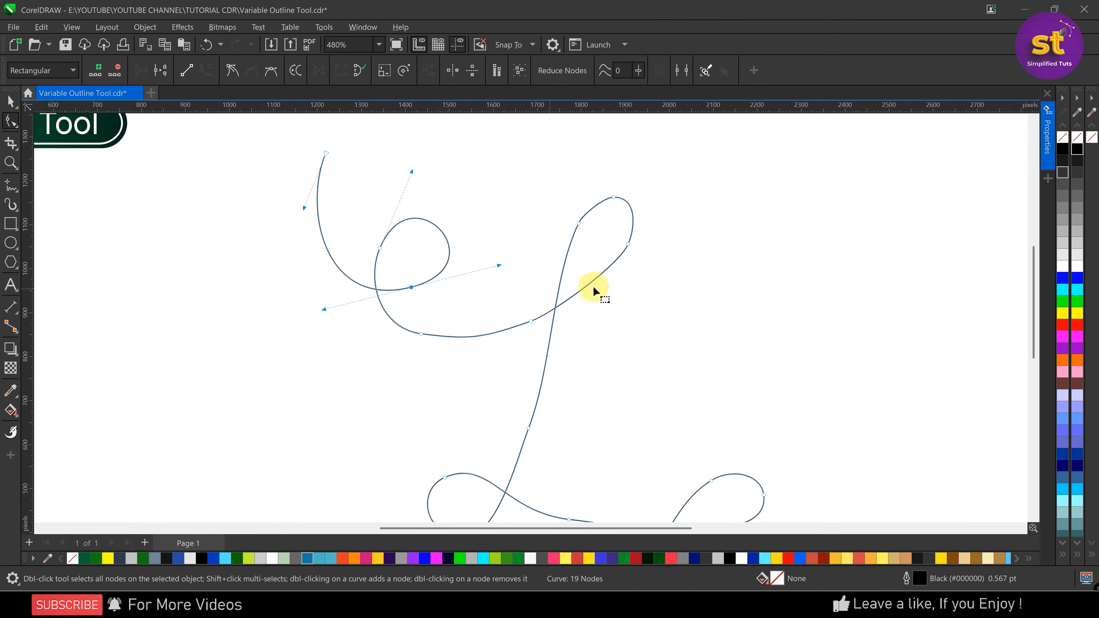
{"action": "left_click_drag", "start_coordinate": [414, 320], "coordinate": [435, 355]}
{"action": "key", "text": "Delete"}
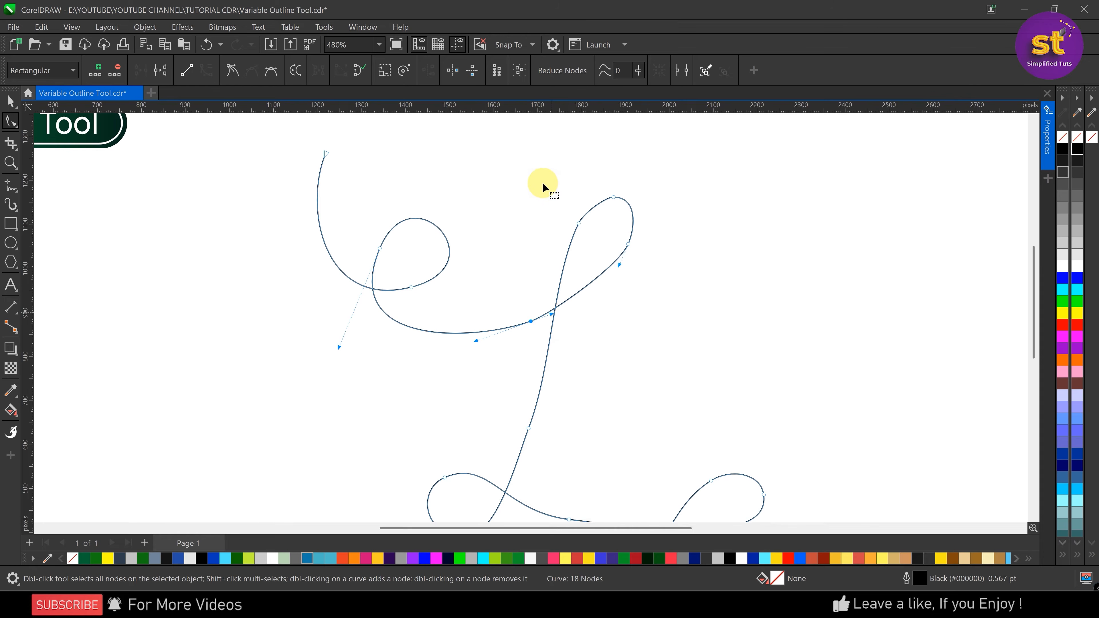
Delete the node on the rising side of the upper-right loop and adjust the handle near its tip to round it
{"action": "left_click_drag", "start_coordinate": [631, 215], "coordinate": [630, 216]}
{"action": "key", "text": "Delete"}
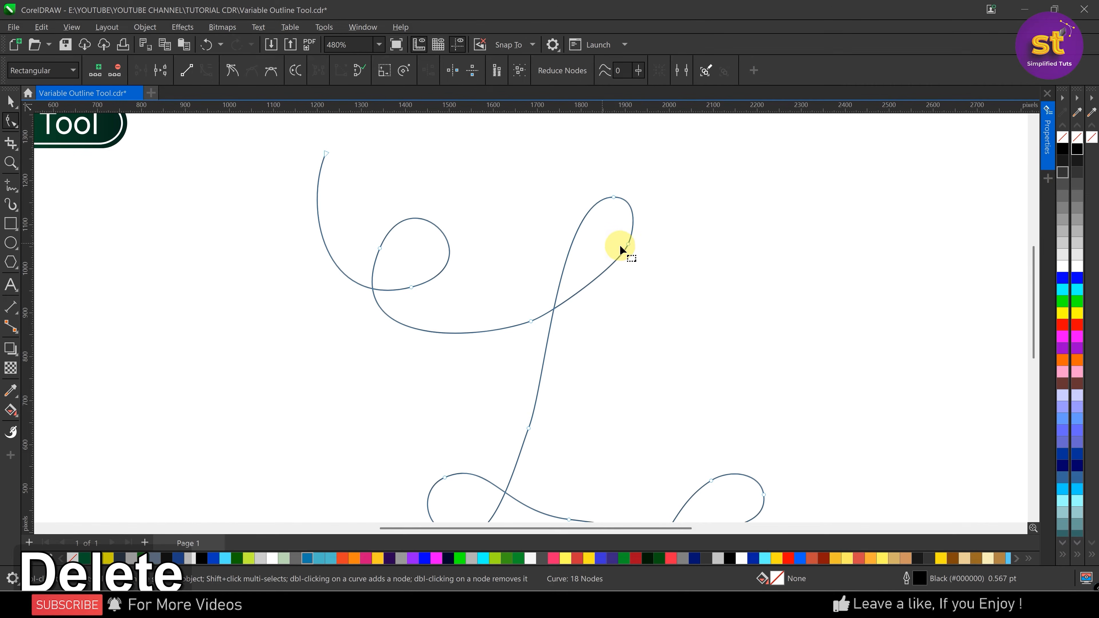
{"action": "left_click", "coordinate": [629, 244]}
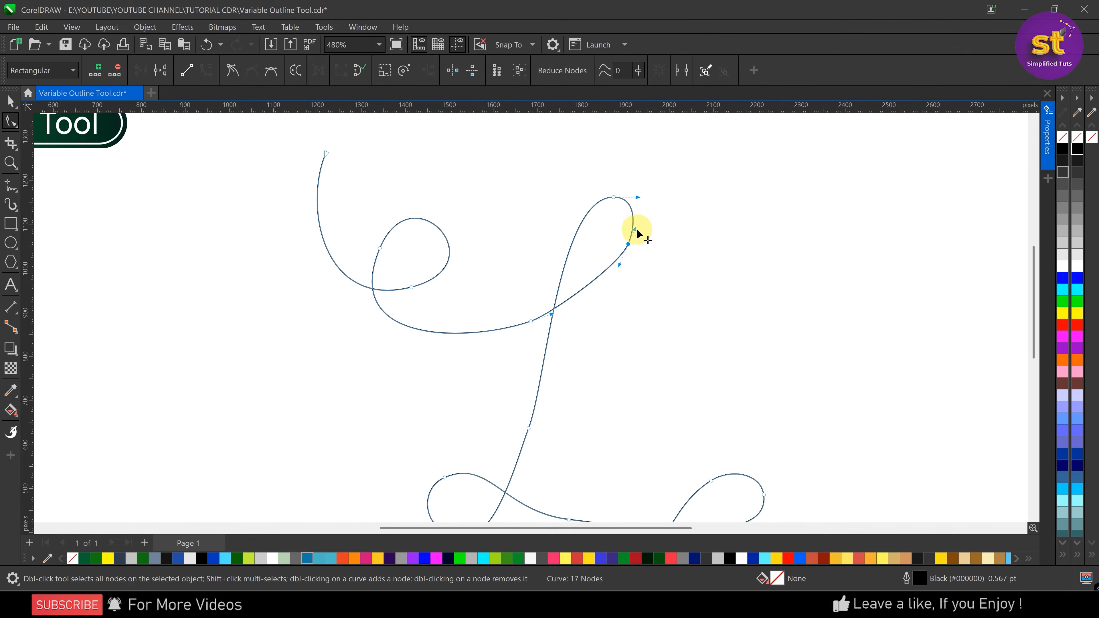
{"action": "scroll", "coordinate": [638, 234], "scroll_direction": "up", "scroll_amount": 5}
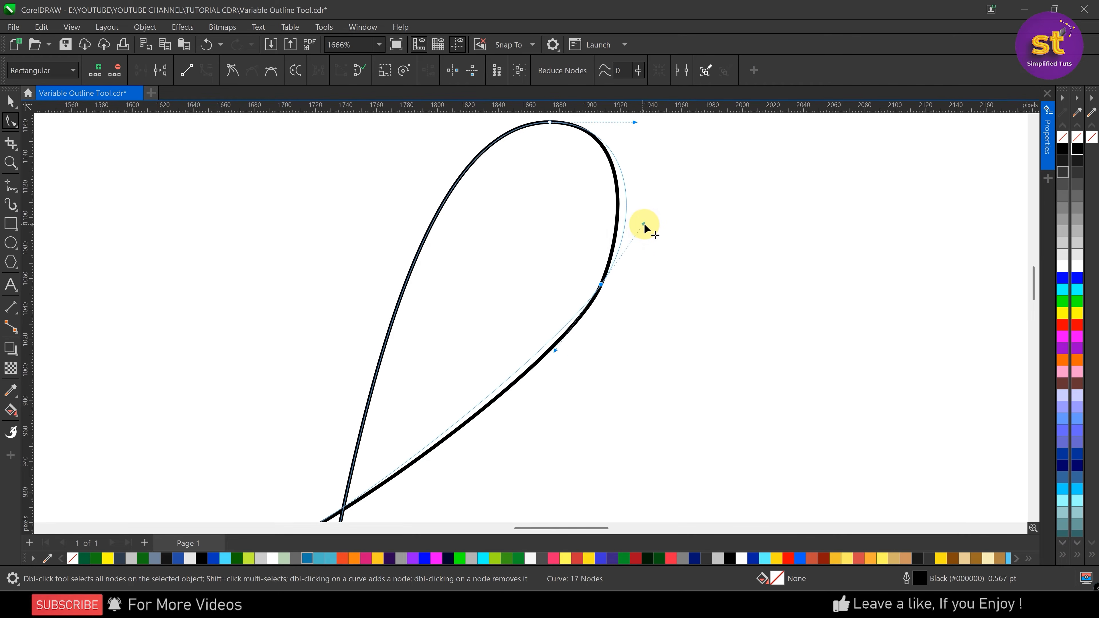
{"action": "left_click_drag", "start_coordinate": [644, 225], "coordinate": [655, 224]}
Smooth the stroke leading into the upper-right loop by deleting the node just before the crossing
{"action": "scroll", "coordinate": [618, 217], "scroll_direction": "down", "scroll_amount": 4}
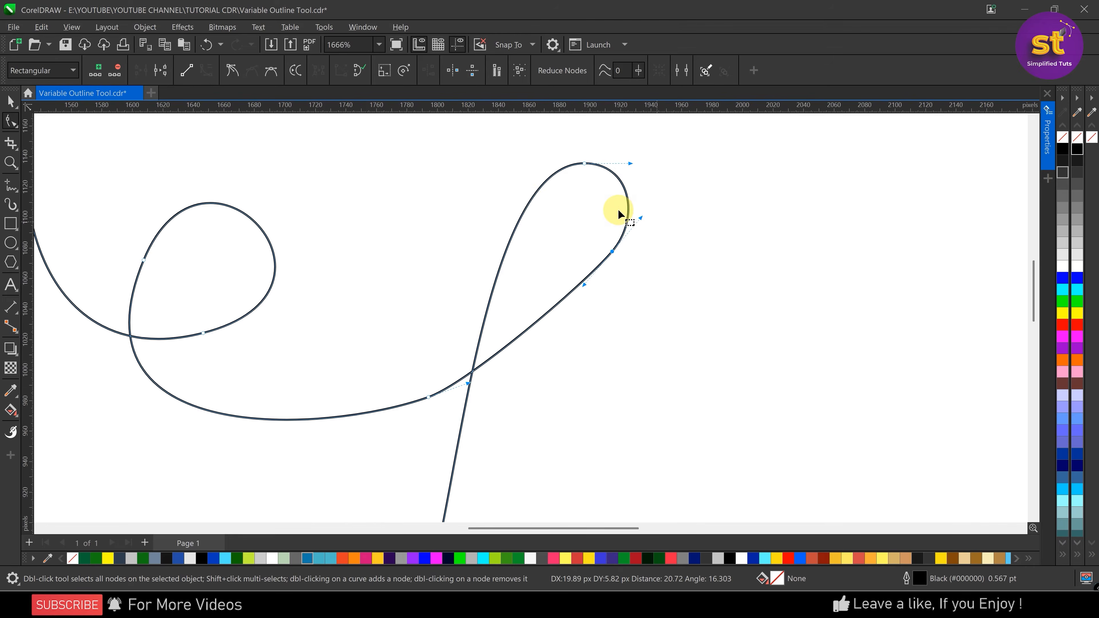
{"action": "scroll", "coordinate": [392, 240], "scroll_direction": "down", "scroll_amount": 2}
{"action": "scroll", "coordinate": [439, 290], "scroll_direction": "up", "scroll_amount": 2}
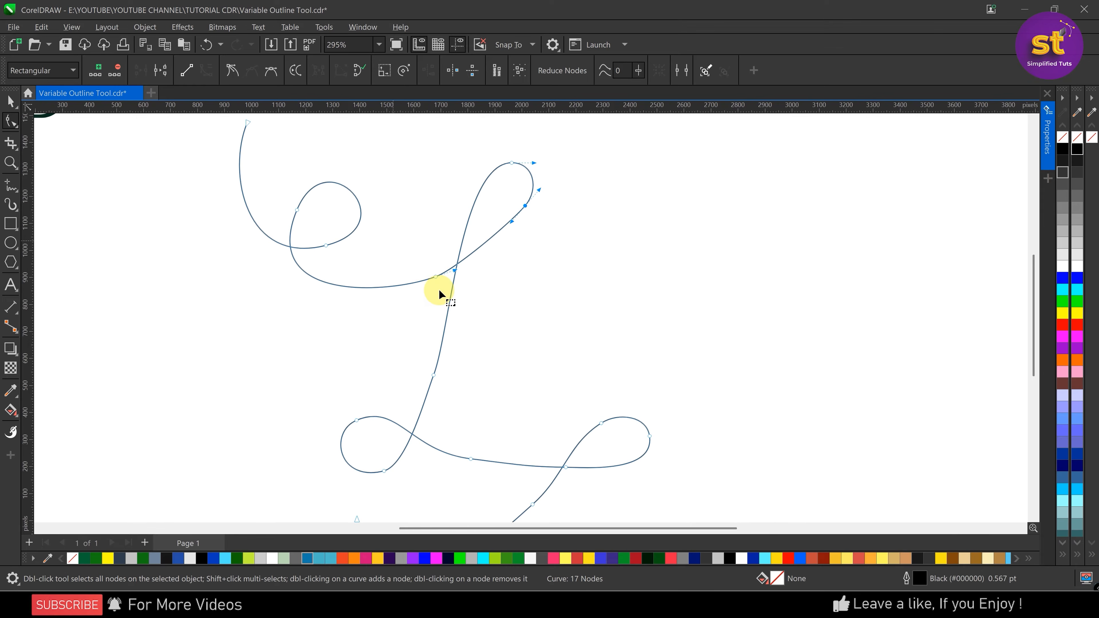
{"action": "left_click_drag", "start_coordinate": [409, 244], "coordinate": [461, 305]}
{"action": "scroll", "coordinate": [447, 277], "scroll_direction": "up", "scroll_amount": 2}
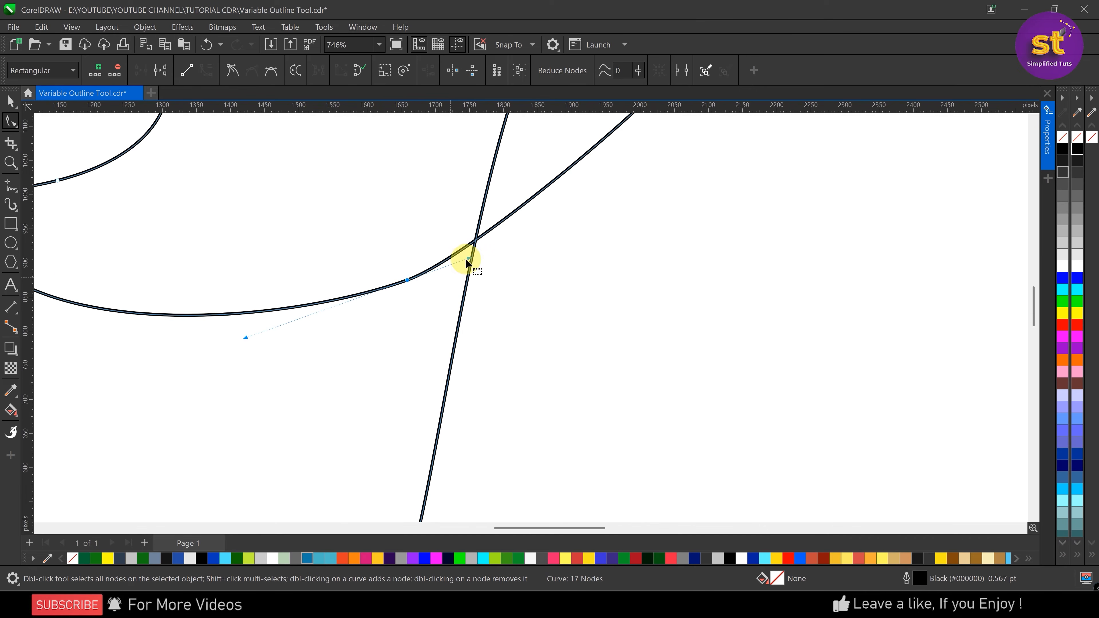
{"action": "scroll", "coordinate": [479, 269], "scroll_direction": "up", "scroll_amount": 2}
{"action": "left_click_drag", "start_coordinate": [468, 258], "coordinate": [507, 265]}
{"action": "scroll", "coordinate": [461, 307], "scroll_direction": "down", "scroll_amount": 2}
{"action": "left_click_drag", "start_coordinate": [415, 272], "coordinate": [446, 322]}
{"action": "key", "text": "Delete"}
{"action": "scroll", "coordinate": [478, 338], "scroll_direction": "down", "scroll_amount": 7}
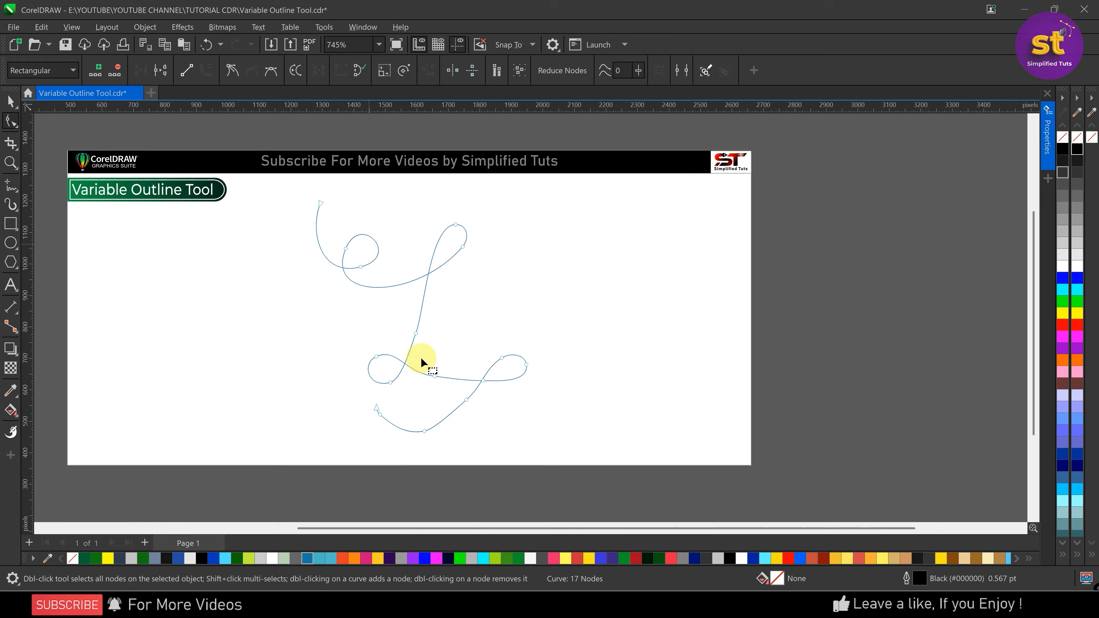
Try deleting the node on the stroke between the two lower loops, and undo the deletion
{"action": "scroll", "coordinate": [422, 361], "scroll_direction": "up", "scroll_amount": 2}
{"action": "scroll", "coordinate": [373, 338], "scroll_direction": "up", "scroll_amount": 2}
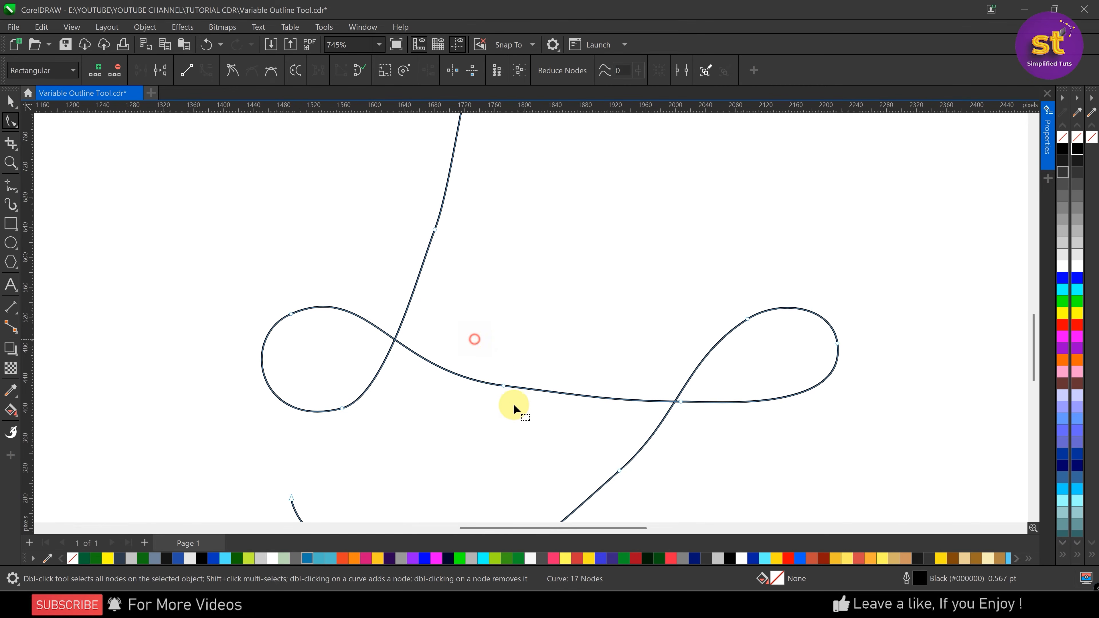
{"action": "key", "text": "Delete"}
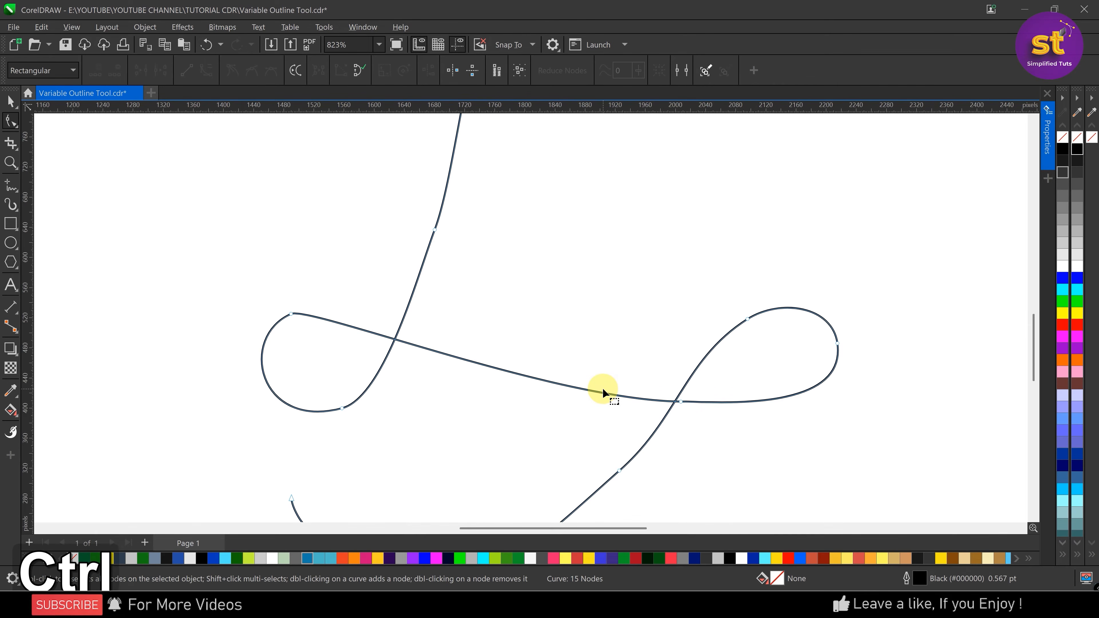
{"action": "key", "text": "ctrl+z"}
Reshape the lower-left loop with its upper node's handle and delete the node at the tip of the lower-right loop
{"action": "left_click_drag", "start_coordinate": [316, 345], "coordinate": [316, 346]}
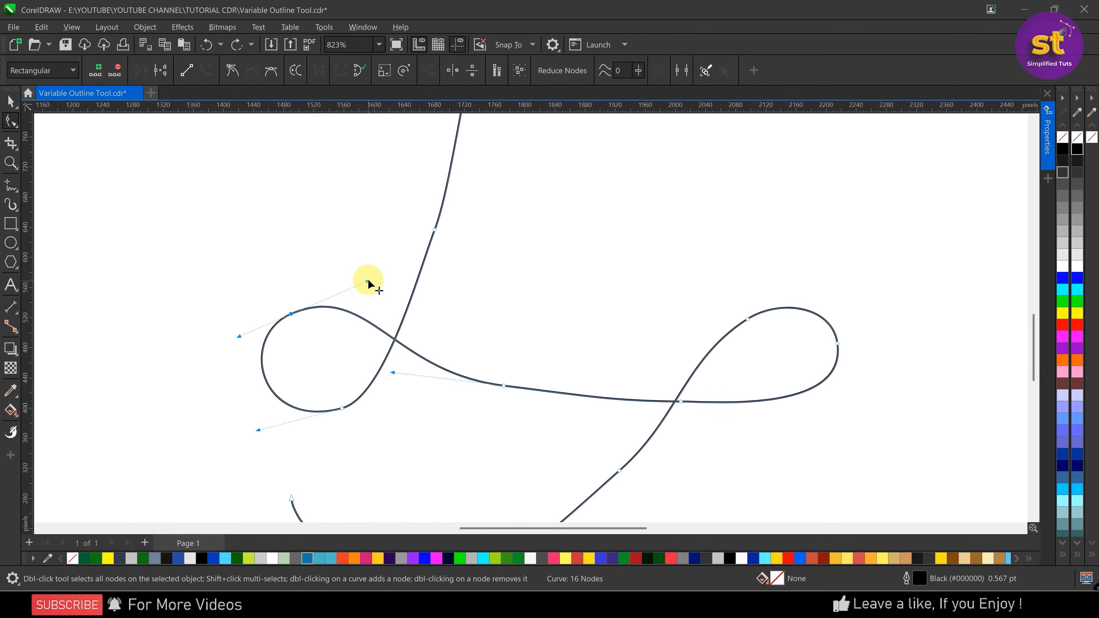
{"action": "left_click_drag", "start_coordinate": [366, 284], "coordinate": [347, 278]}
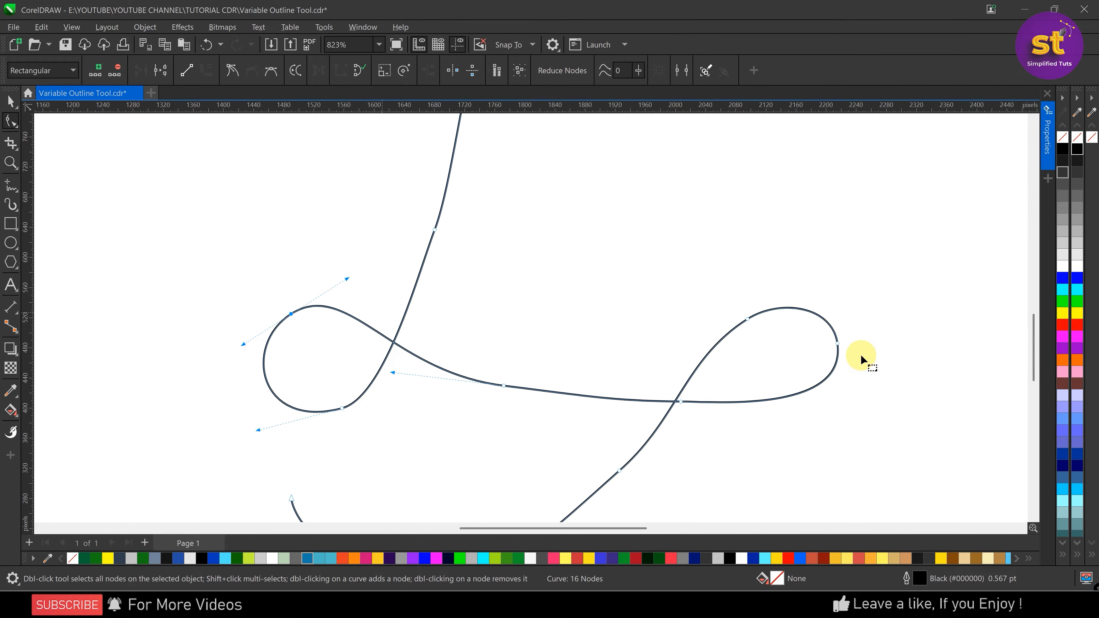
{"action": "left_click_drag", "start_coordinate": [819, 335], "coordinate": [818, 336]}
{"action": "key", "text": "Delete"}
{"action": "scroll", "coordinate": [620, 261], "scroll_direction": "down", "scroll_amount": 2}
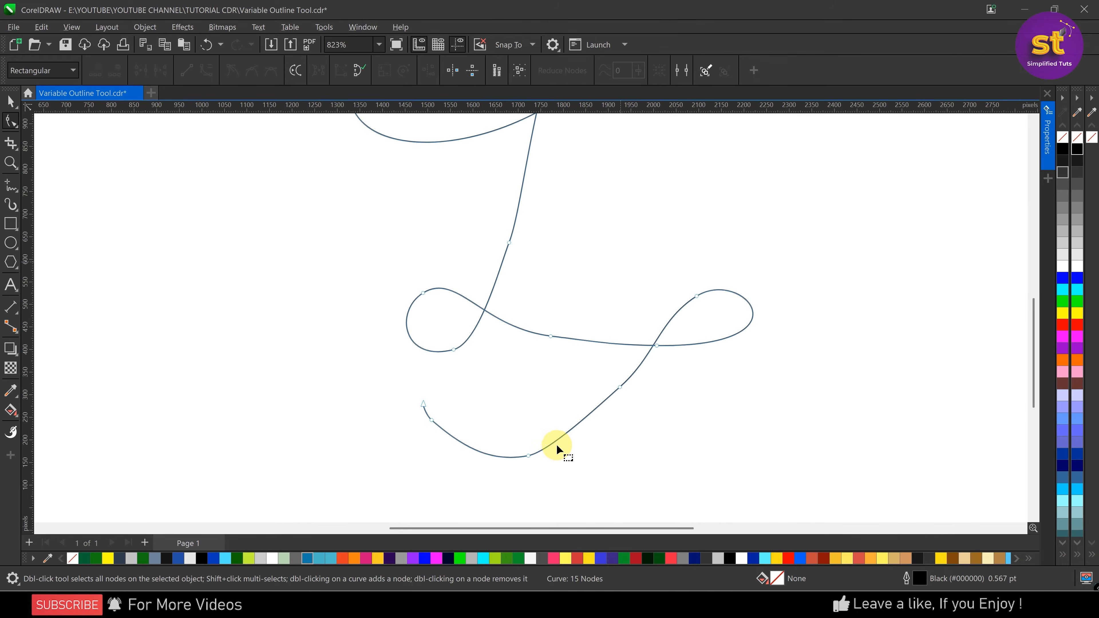
Try deleting the nodes at the bottom of the tail and near its end, and undo both deletions
{"action": "left_click_drag", "start_coordinate": [475, 398], "coordinate": [577, 474]}
{"action": "key", "text": "Delete"}
{"action": "left_click_drag", "start_coordinate": [422, 397], "coordinate": [383, 426]}
{"action": "key", "text": "Delete"}
{"action": "key", "text": "ctrl+z"}
{"action": "key", "text": "ctrl+z"}
Smooth the curve's tail by deleting the extra nodes near its end and on its rising side, making the bottom node symmetrical and adjusting handles
{"action": "left_click_drag", "start_coordinate": [449, 397], "coordinate": [377, 423]}
{"action": "key", "text": "Delete"}
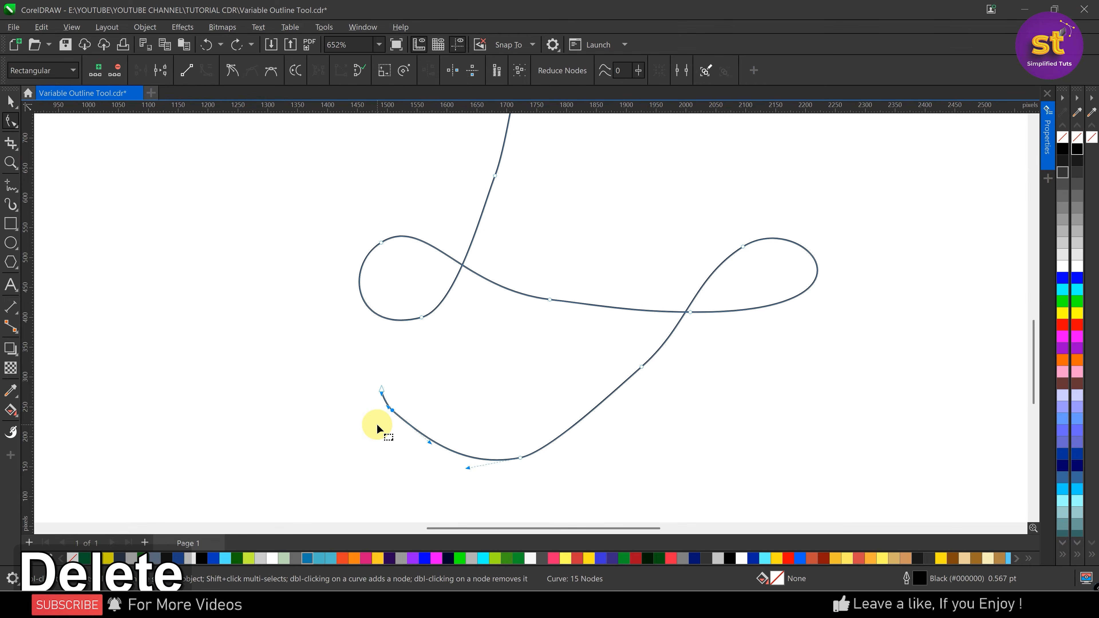
{"action": "left_click_drag", "start_coordinate": [543, 472], "coordinate": [544, 474]}
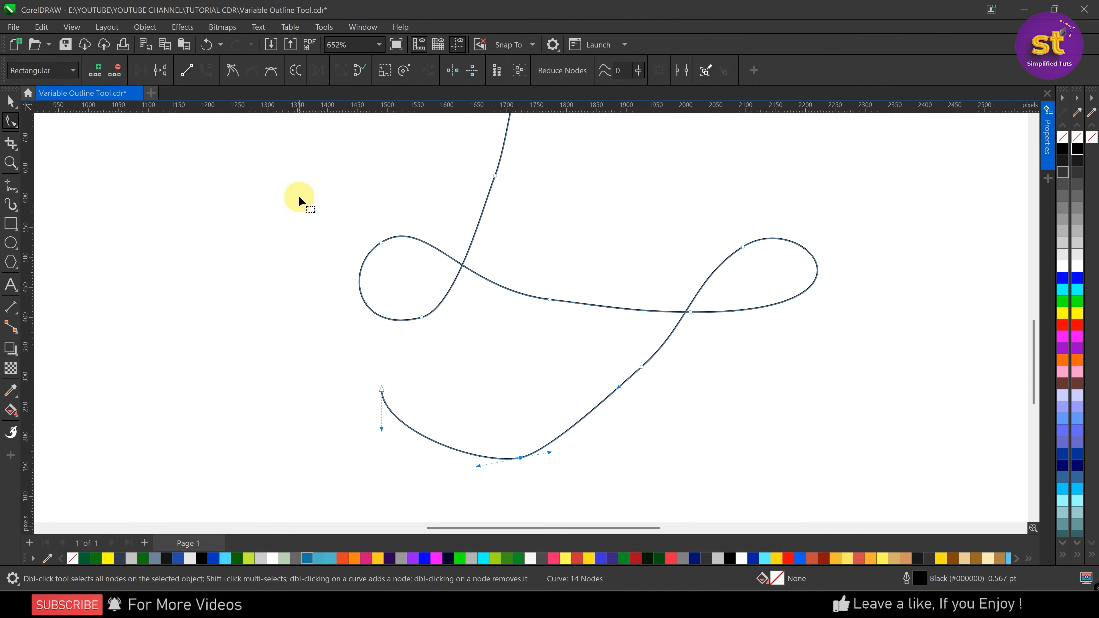
{"action": "left_click", "coordinate": [267, 69]}
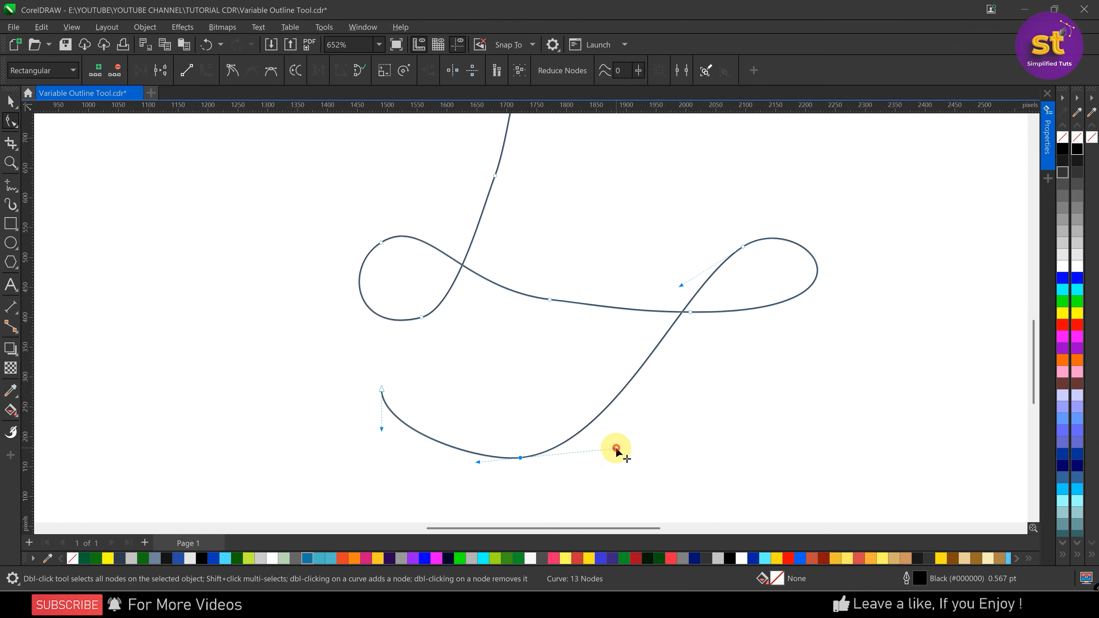
{"action": "left_click_drag", "start_coordinate": [617, 449], "coordinate": [639, 453]}
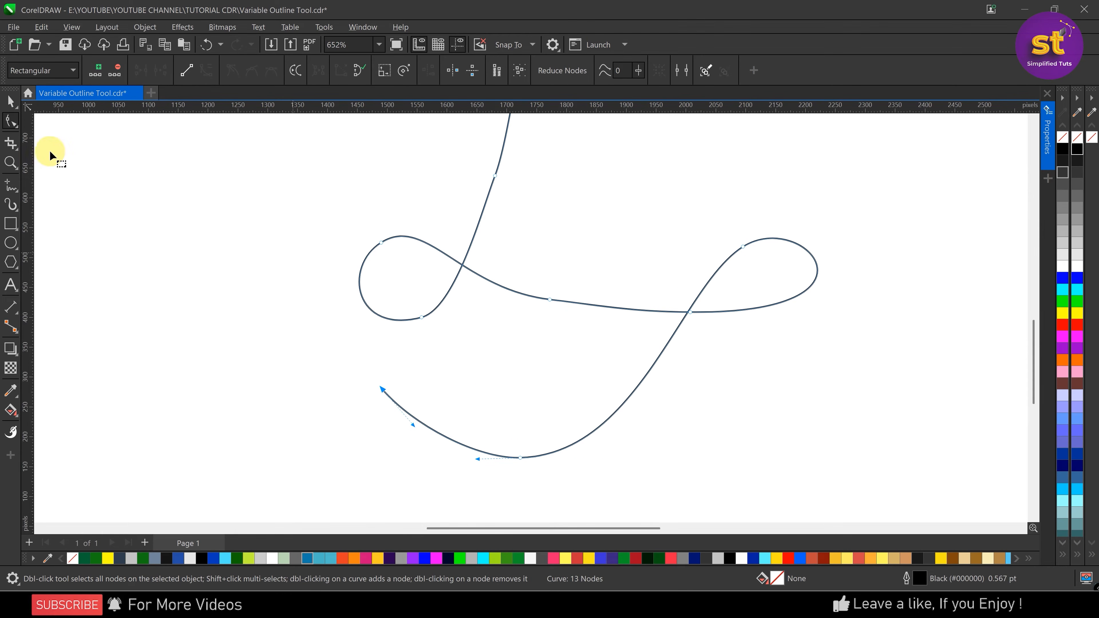
Finish node editing, select the whole looping curve and fit the page in view
{"action": "left_click", "coordinate": [11, 102]}
{"action": "scroll", "coordinate": [404, 407], "scroll_direction": "down", "scroll_amount": 6}
{"action": "key", "text": "Escape"}
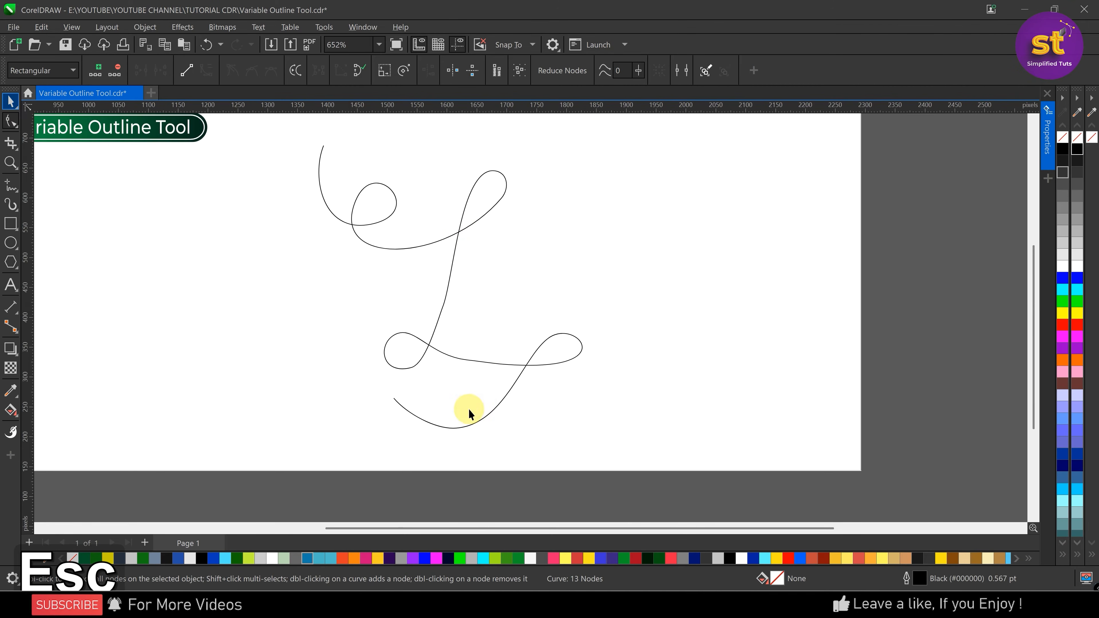
{"action": "scroll", "coordinate": [459, 307], "scroll_direction": "down", "scroll_amount": 2}
{"action": "scroll", "coordinate": [462, 230], "scroll_direction": "up", "scroll_amount": 1}
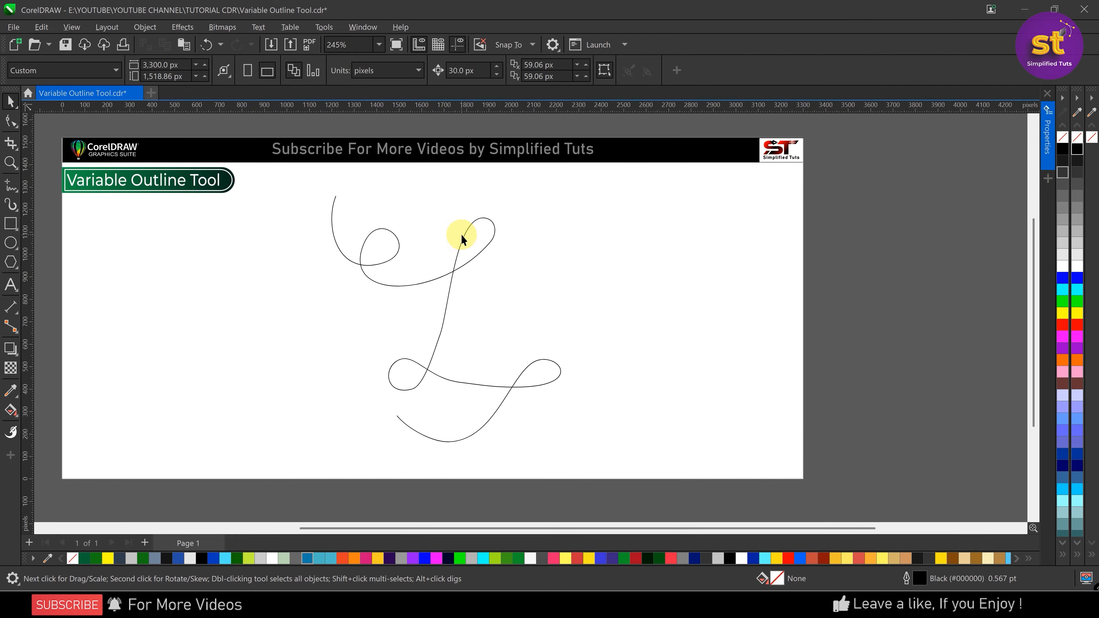
{"action": "left_click", "coordinate": [462, 237]}
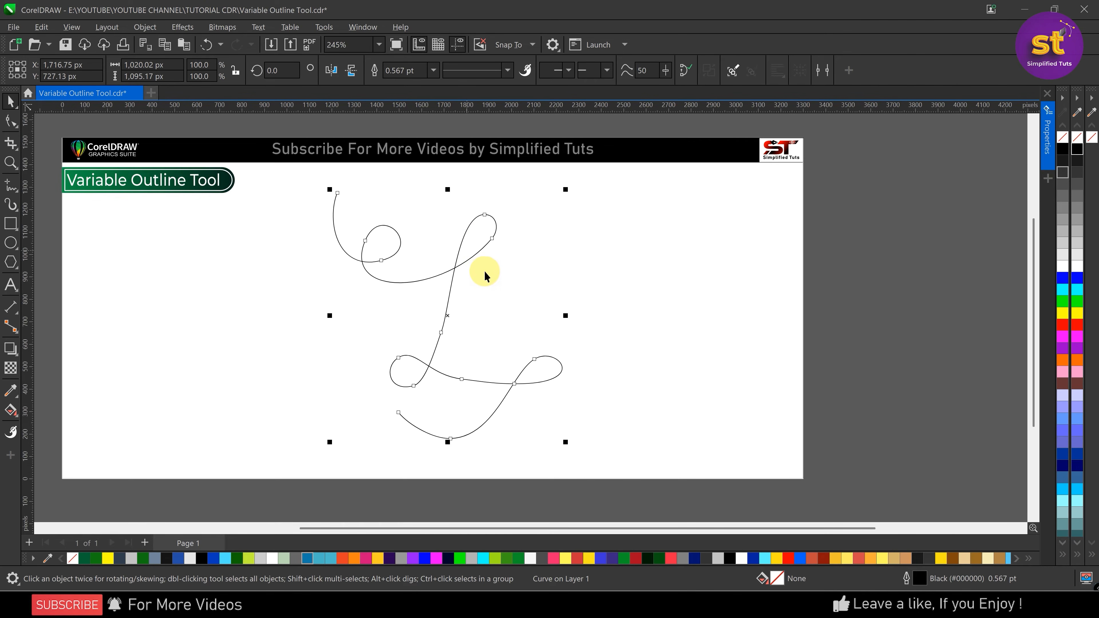
{"action": "left_click", "coordinate": [518, 285]}
{"action": "key", "text": "shift+F4"}
{"action": "left_click", "coordinate": [519, 286]}
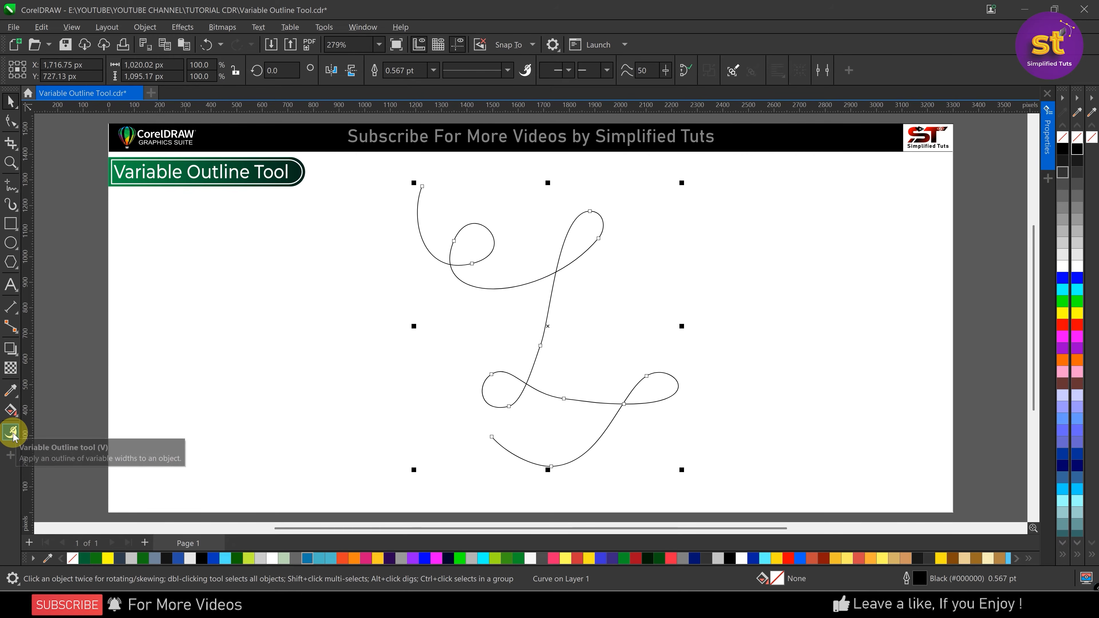
With the Variable Outline tool, widen the curve near its start to about 8.17 pt total and narrow the first small loop's right side to about 1.76 pt
{"action": "left_click", "coordinate": [12, 433]}
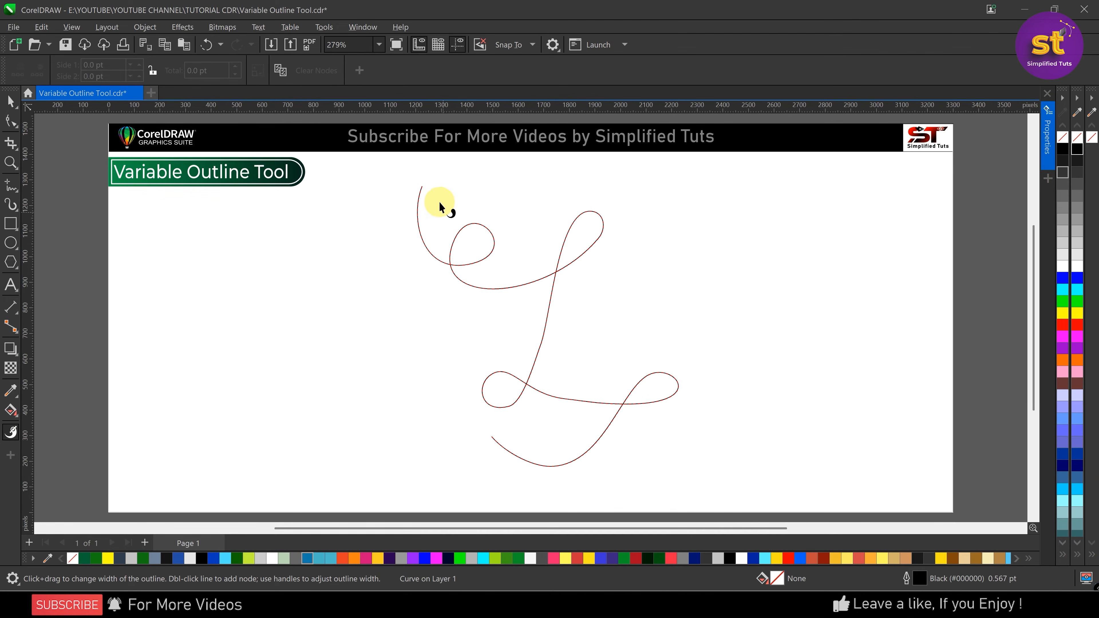
{"action": "scroll", "coordinate": [441, 228], "scroll_direction": "up", "scroll_amount": 1}
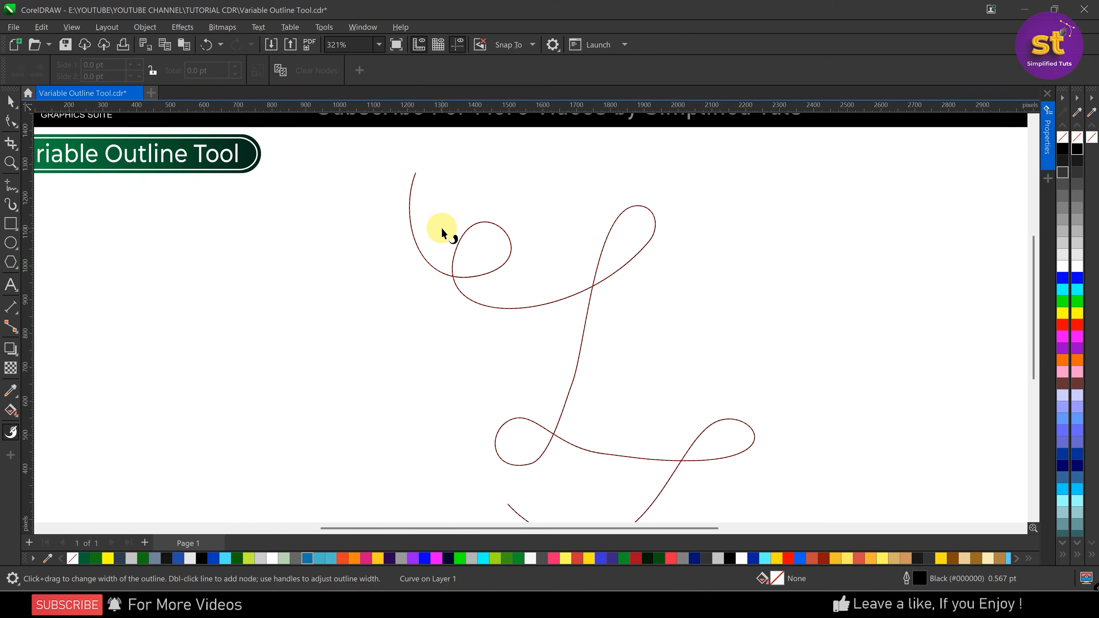
{"action": "scroll", "coordinate": [441, 228], "scroll_direction": "up", "scroll_amount": 3}
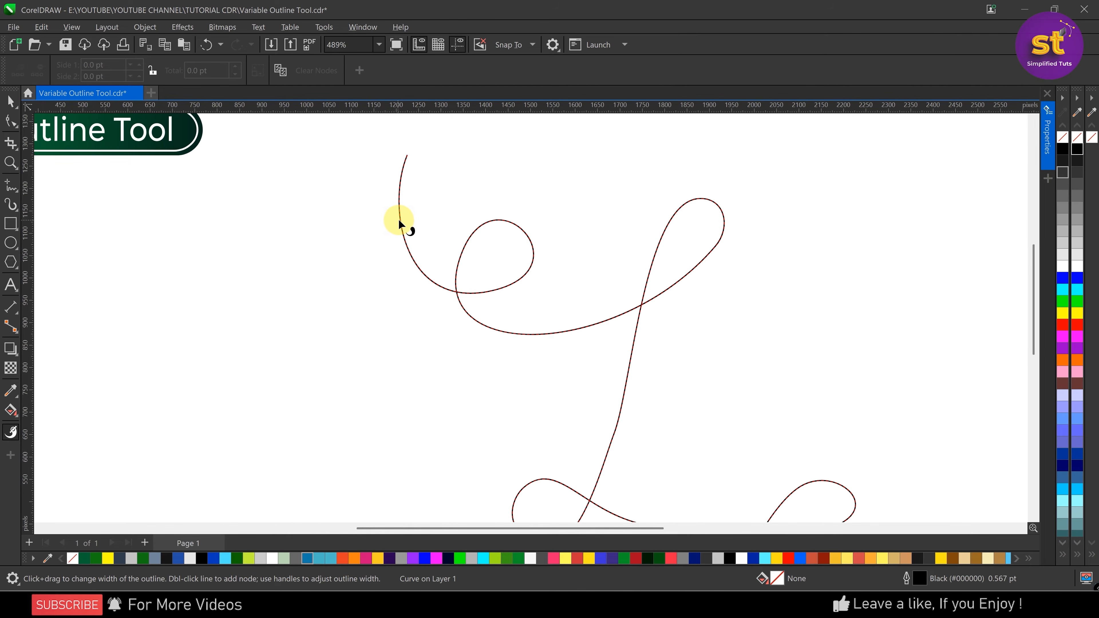
{"action": "left_click_drag", "start_coordinate": [401, 221], "coordinate": [413, 223]}
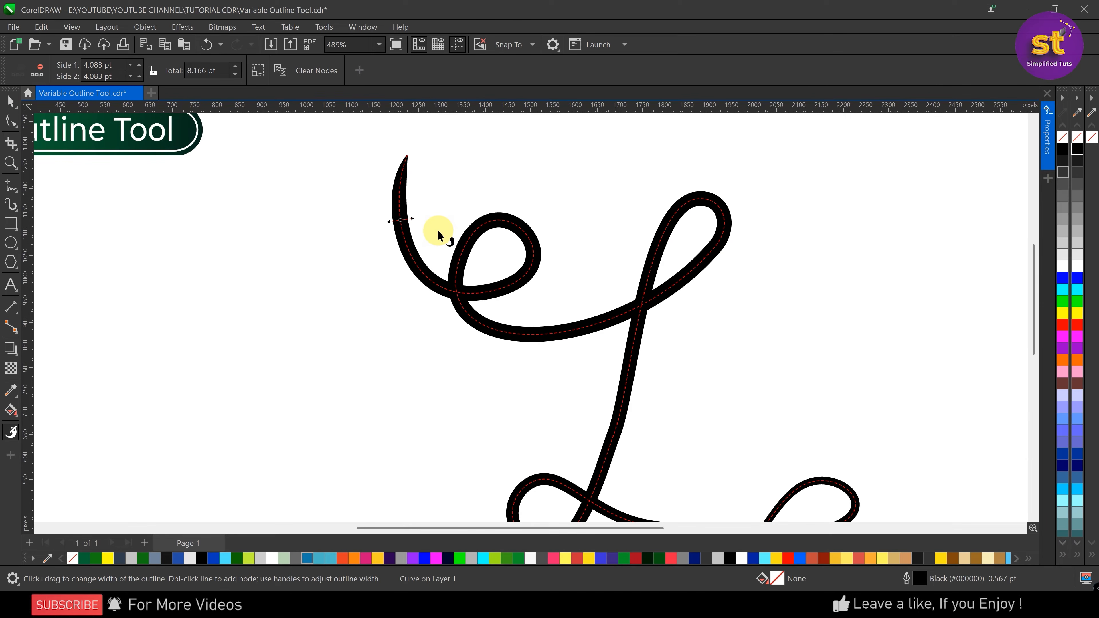
{"action": "double_click", "coordinate": [534, 256]}
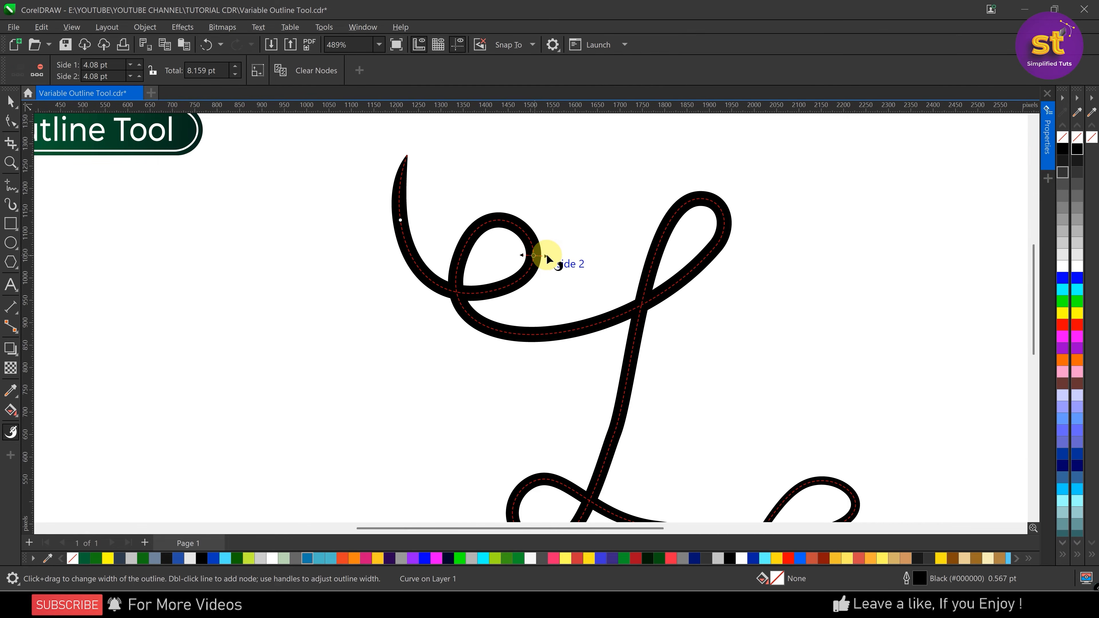
{"action": "left_click_drag", "start_coordinate": [546, 257], "coordinate": [539, 255]}
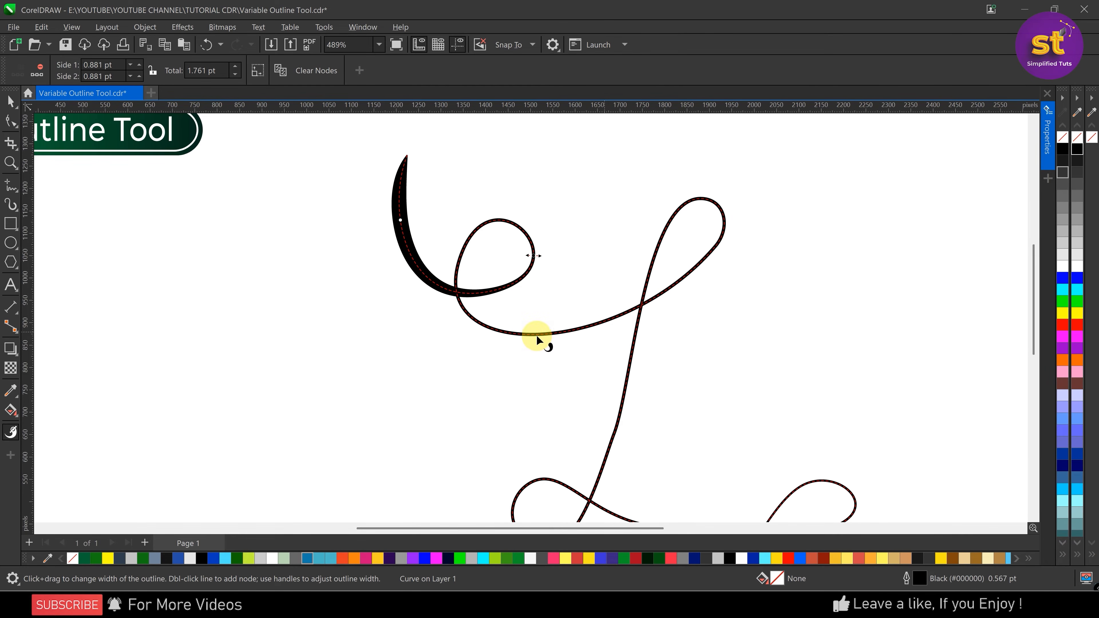
Add width nodes on the sweep below the small loop and on the upper-right loop, widening them to about 12.05 pt and 18.29 pt total
{"action": "double_click", "coordinate": [527, 335]}
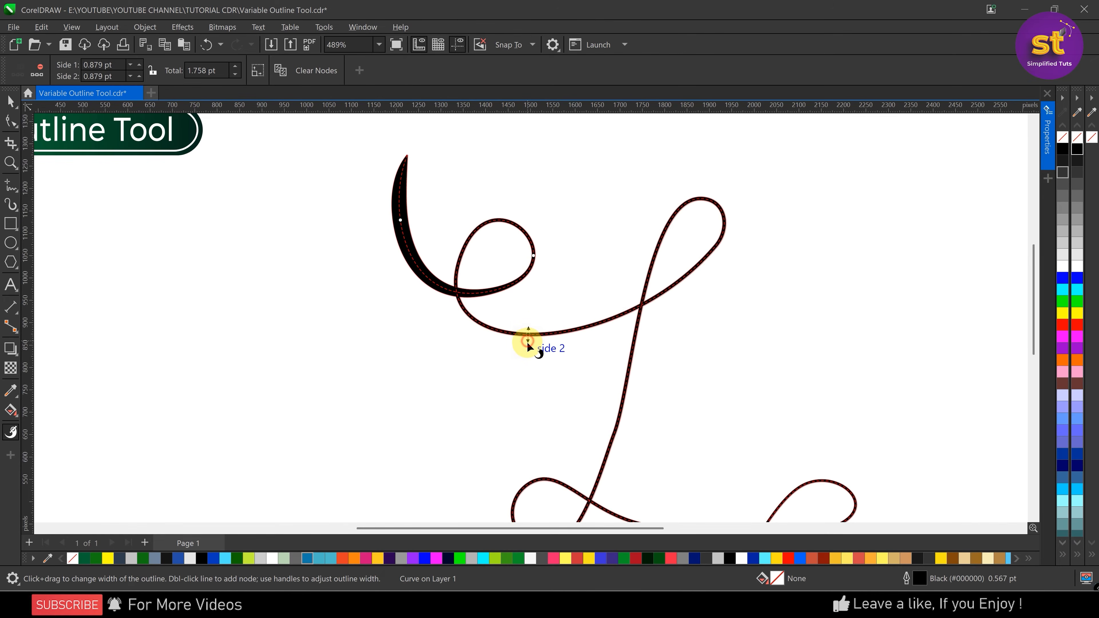
{"action": "left_click_drag", "start_coordinate": [528, 344], "coordinate": [528, 353]}
{"action": "scroll", "coordinate": [473, 215], "scroll_direction": "down", "scroll_amount": 3}
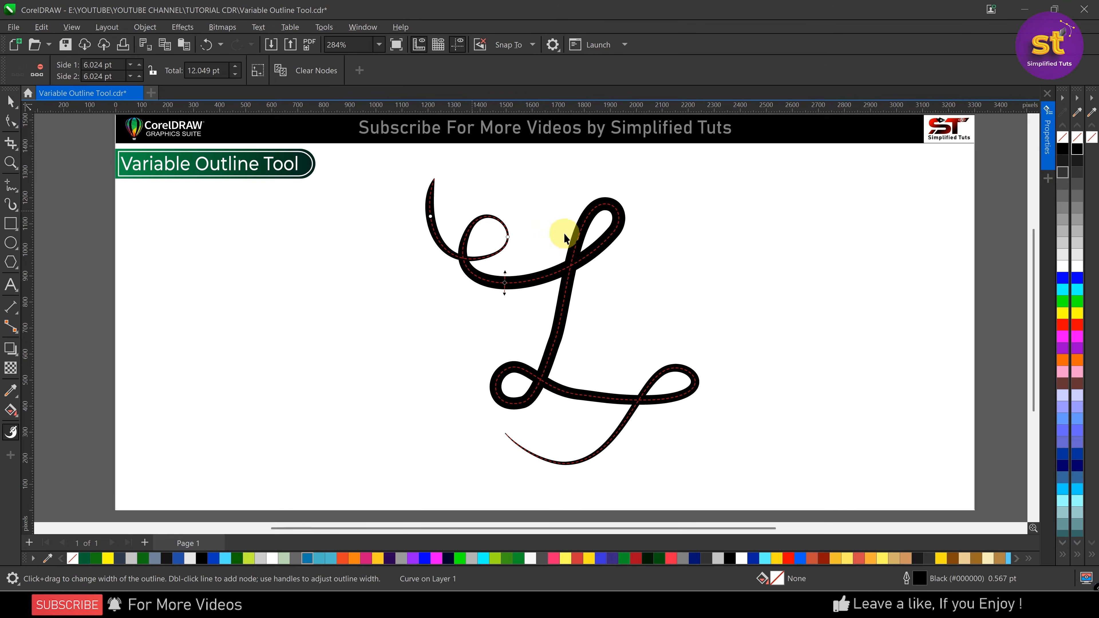
{"action": "scroll", "coordinate": [581, 225], "scroll_direction": "up", "scroll_amount": 3}
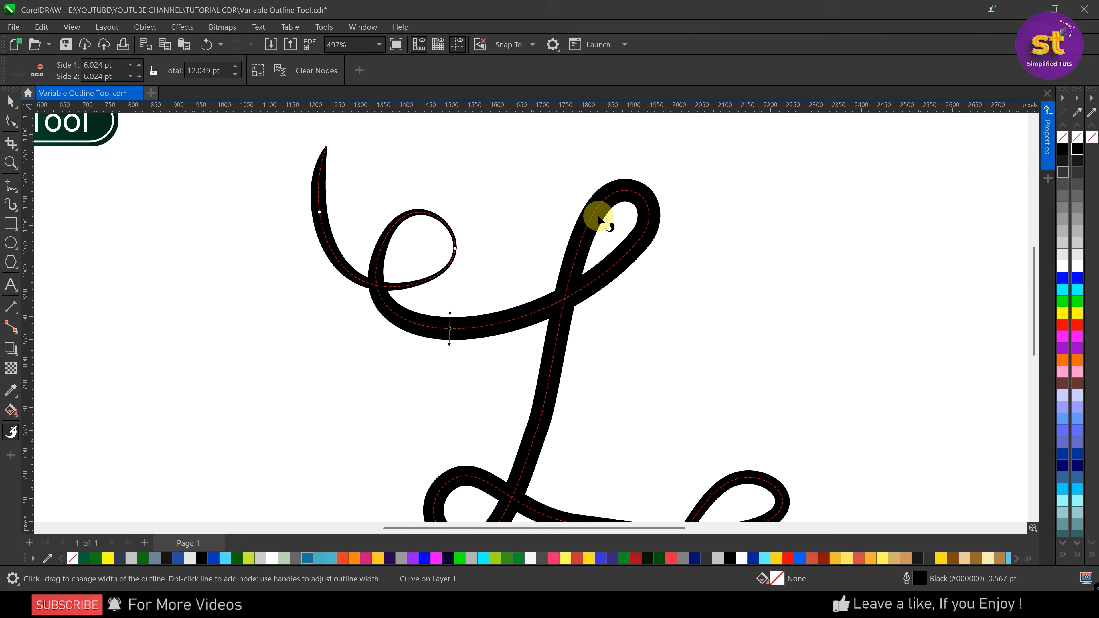
{"action": "double_click", "coordinate": [617, 207]}
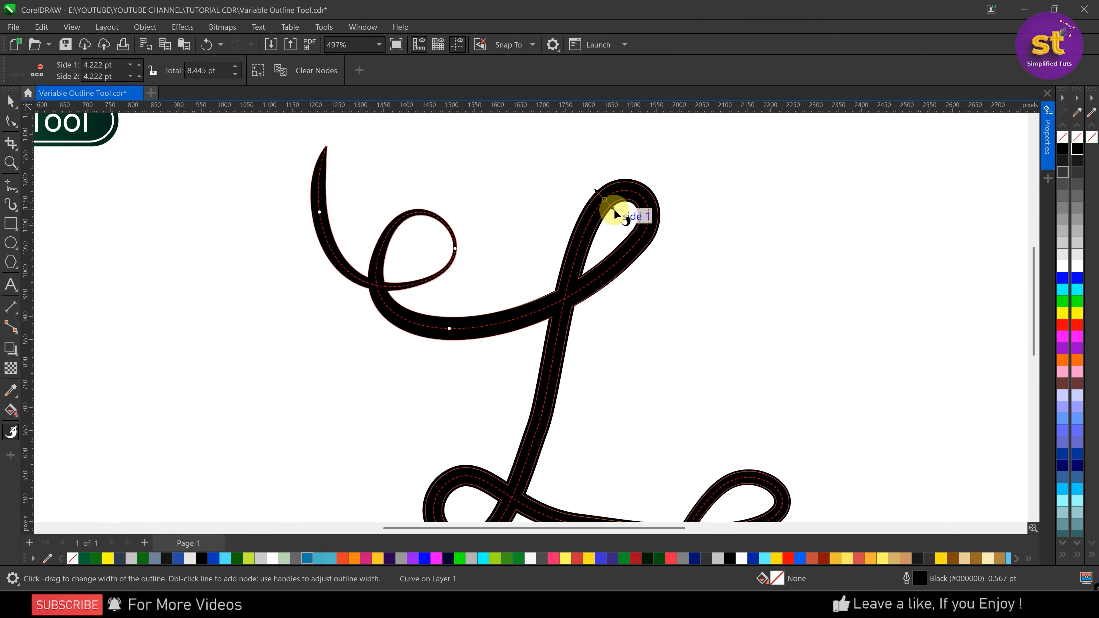
{"action": "left_click_drag", "start_coordinate": [615, 211], "coordinate": [618, 216]}
{"action": "scroll", "coordinate": [502, 181], "scroll_direction": "down", "scroll_amount": 4}
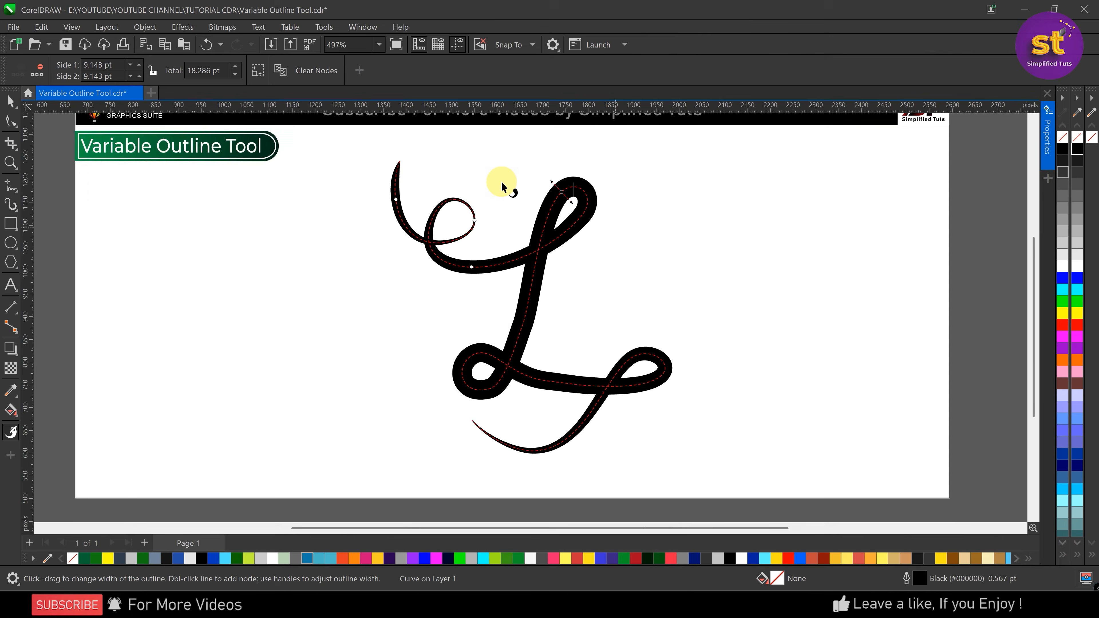
Add a width node on the outer side of the lower-left loop and narrow the outline there to about 10.04 pt total
{"action": "scroll", "coordinate": [541, 352], "scroll_direction": "up", "scroll_amount": 2}
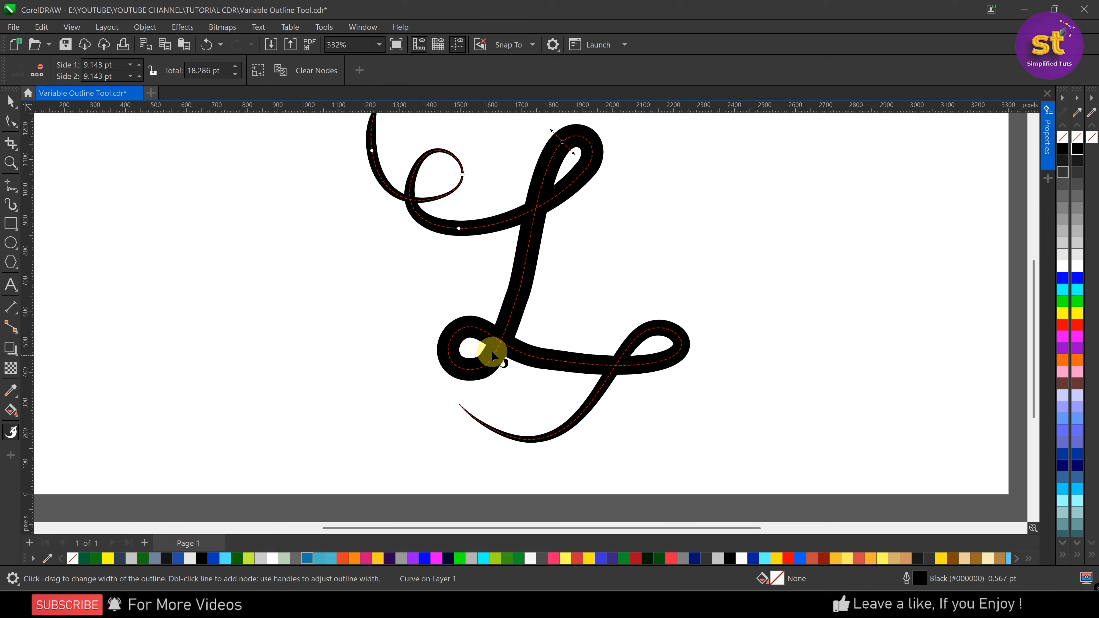
{"action": "double_click", "coordinate": [449, 355]}
{"action": "scroll", "coordinate": [454, 356], "scroll_direction": "up", "scroll_amount": 4}
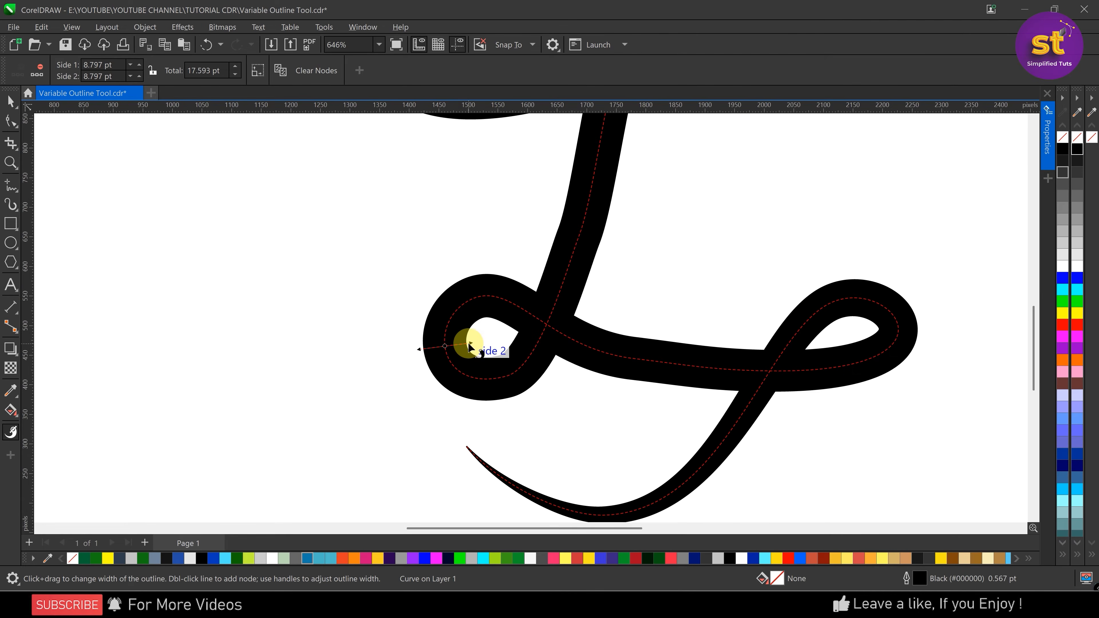
{"action": "left_click_drag", "start_coordinate": [467, 343], "coordinate": [462, 344]}
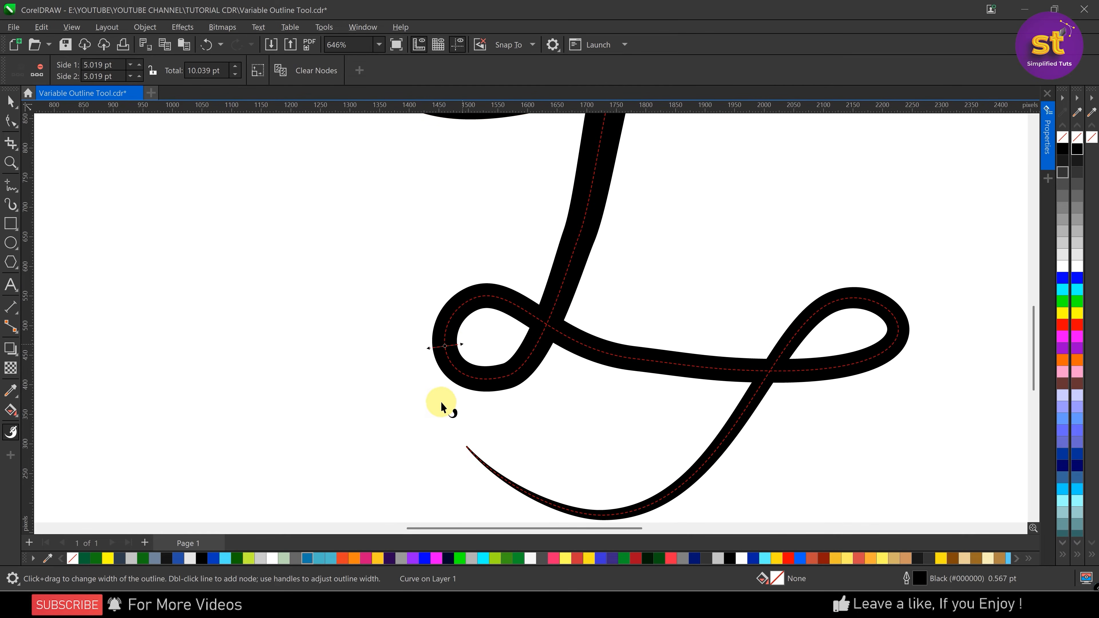
{"action": "scroll", "coordinate": [442, 403], "scroll_direction": "down", "scroll_amount": 2}
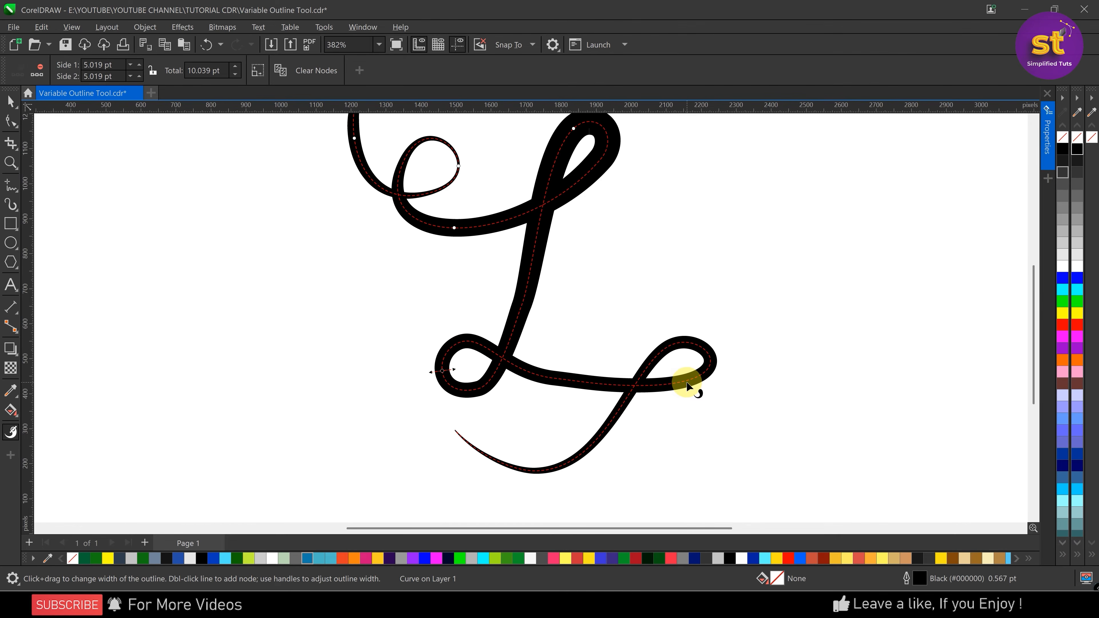
Add a width node at the lower-right loop's tip to thin the outline there, and widen the lower-left loop to about 13.2 pt total
{"action": "double_click", "coordinate": [713, 363]}
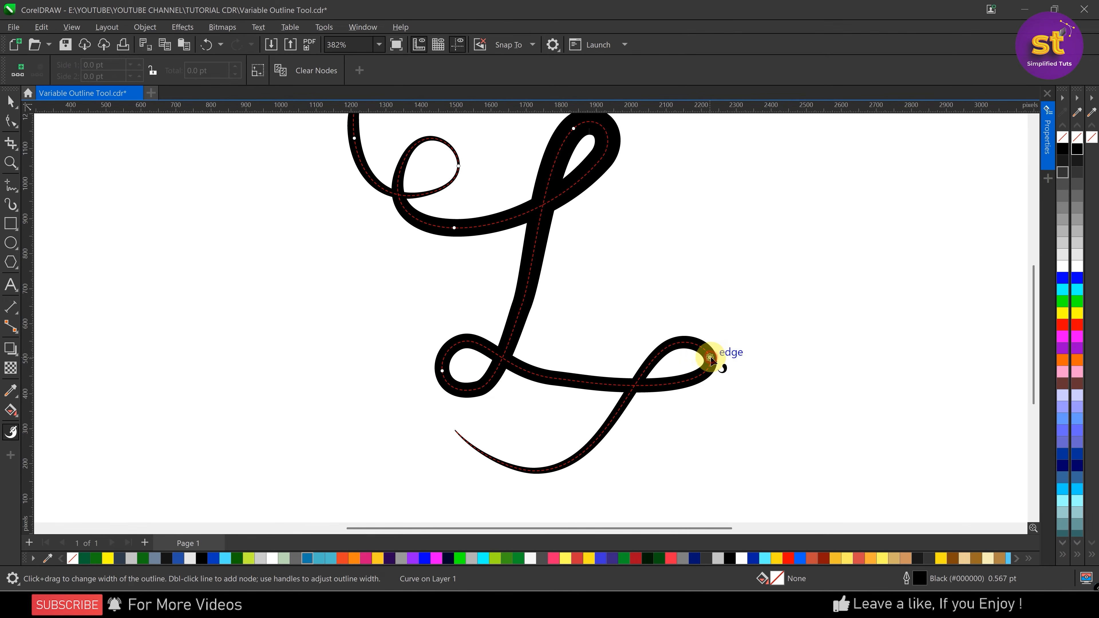
{"action": "scroll", "coordinate": [712, 361], "scroll_direction": "up", "scroll_amount": 4}
{"action": "left_click_drag", "start_coordinate": [710, 351], "coordinate": [704, 357]}
{"action": "scroll", "coordinate": [580, 374], "scroll_direction": "down", "scroll_amount": 3}
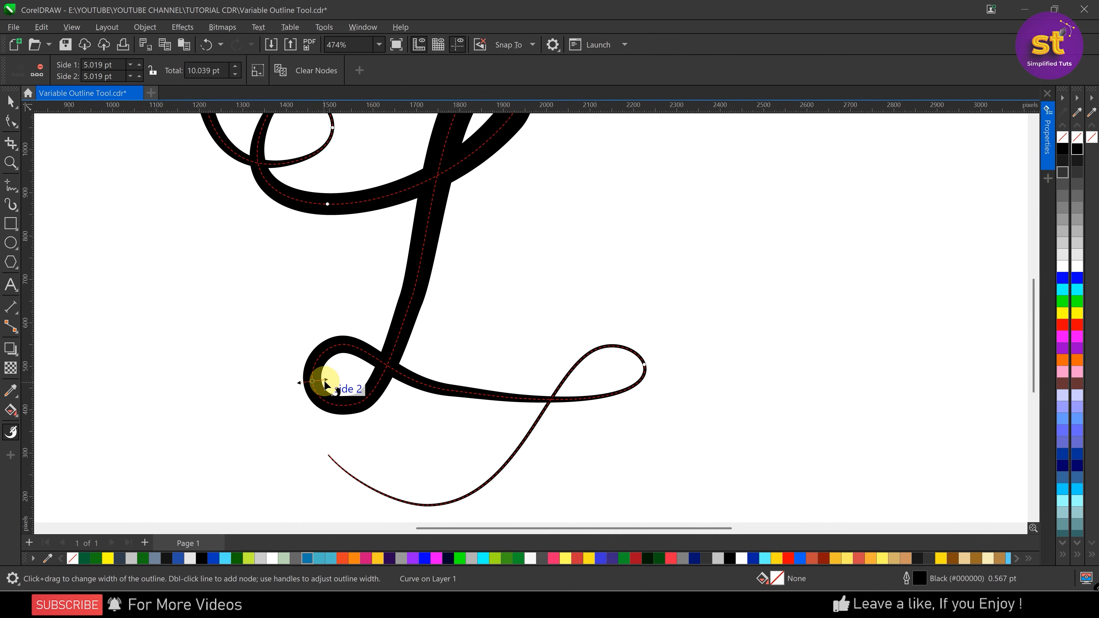
{"action": "left_click_drag", "start_coordinate": [325, 385], "coordinate": [330, 380]}
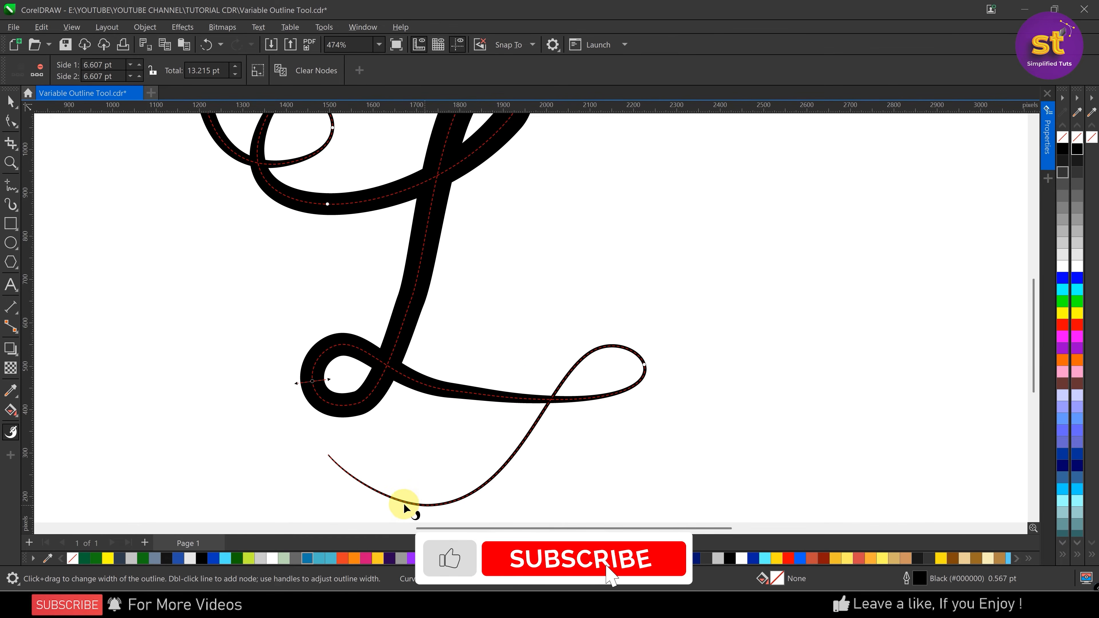
Undo a trial width node on the tail, and widen the outline at the tail's end to about 12.8 pt total
{"action": "left_click", "coordinate": [358, 480]}
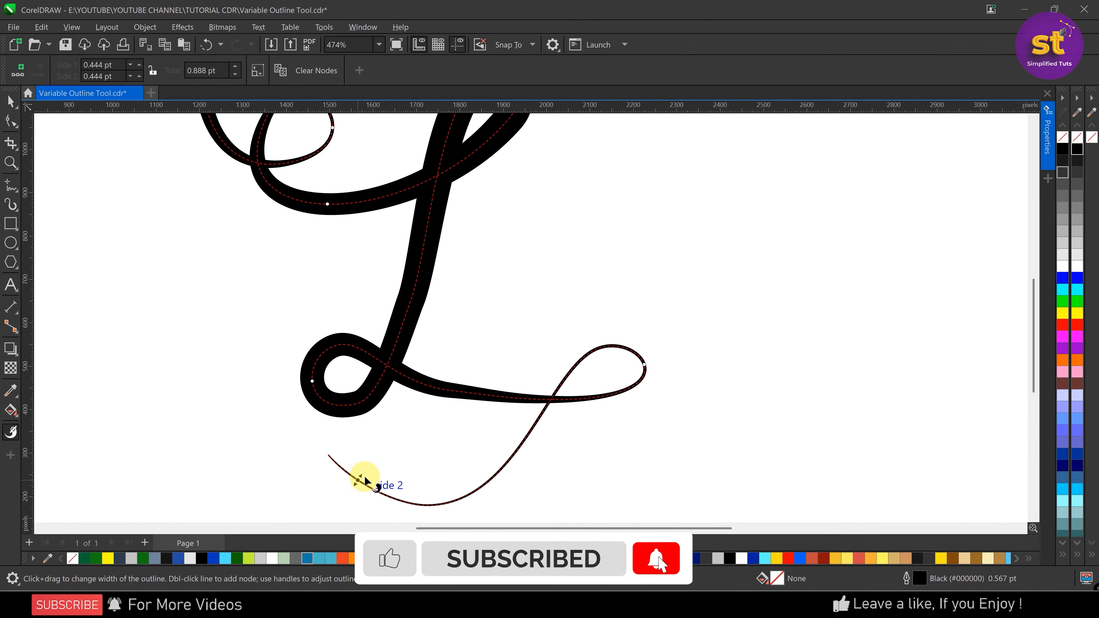
{"action": "key", "text": "ctrl+z"}
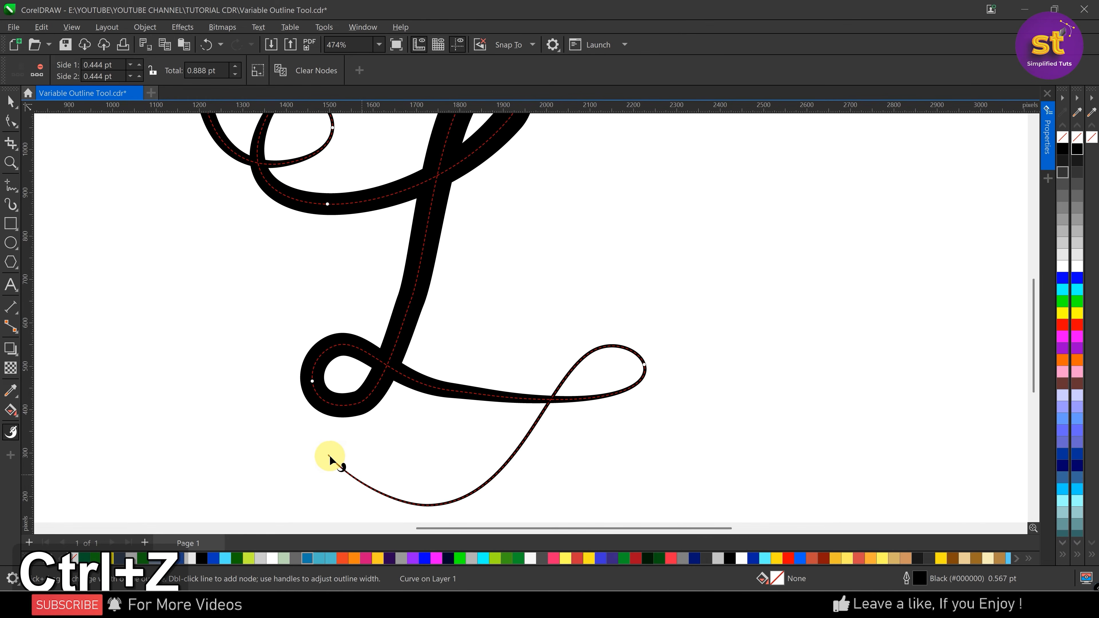
{"action": "left_click", "coordinate": [329, 455]}
{"action": "left_click_drag", "start_coordinate": [333, 452], "coordinate": [341, 446]}
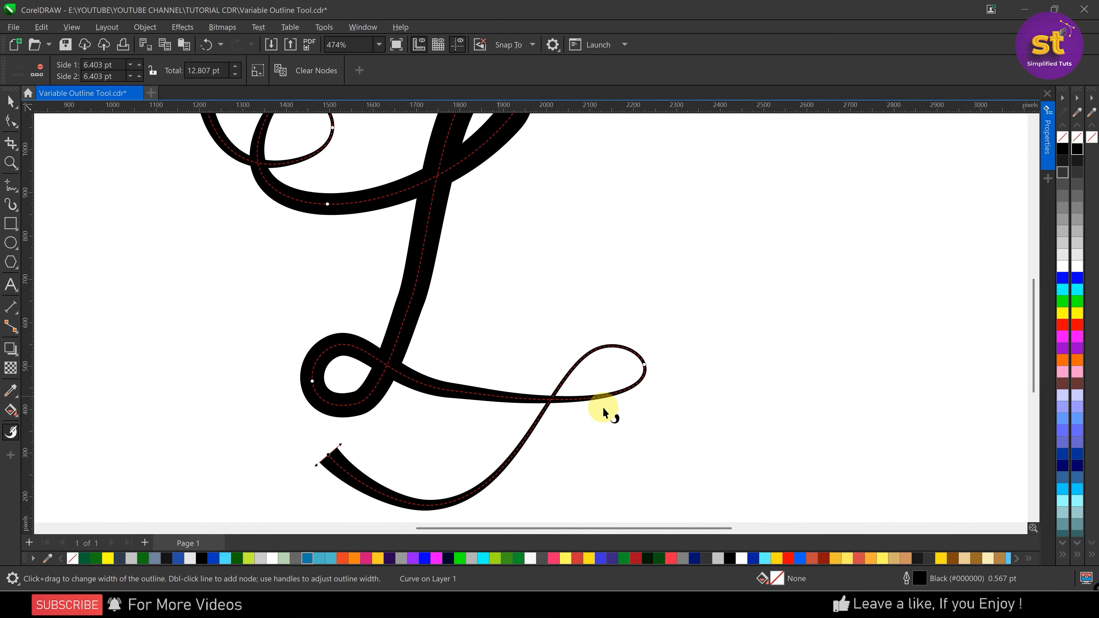
Widen the lower-right loop's tip to about 5.5 pt total, and thin the rising stroke near the loop's crossing to about 1.7 pt
{"action": "mouse_move", "coordinate": [446, 394]}
{"action": "left_mouse_down"}
{"action": "mouse_move", "coordinate": [560, 397]}
{"action": "mouse_move", "coordinate": [653, 364]}
{"action": "left_mouse_up"}
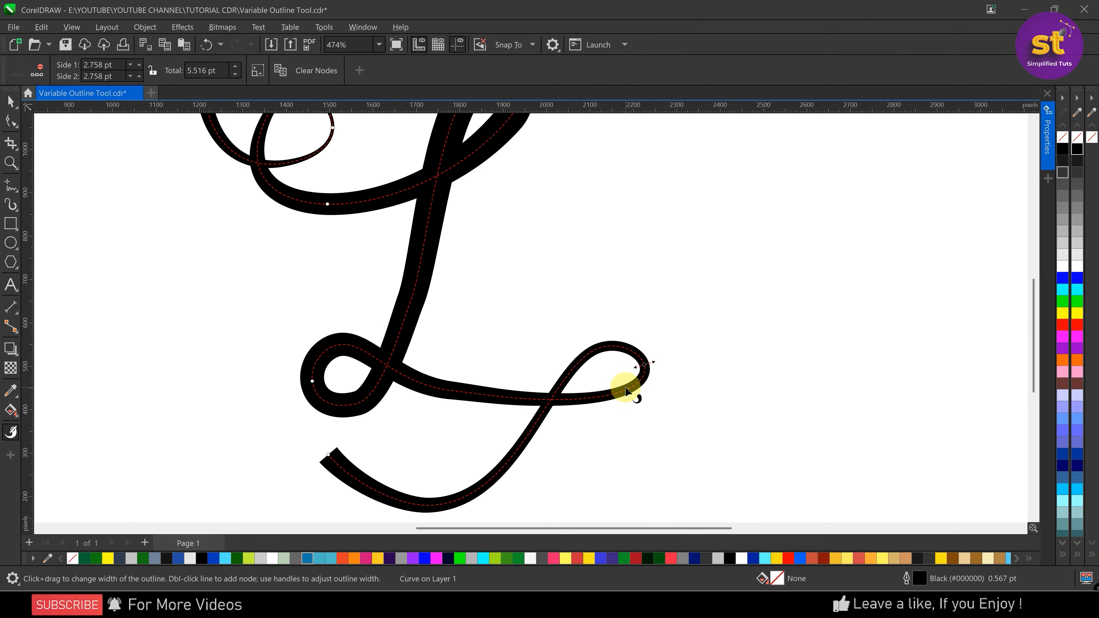
{"action": "double_click", "coordinate": [560, 386]}
{"action": "left_click_drag", "start_coordinate": [568, 392], "coordinate": [565, 391]}
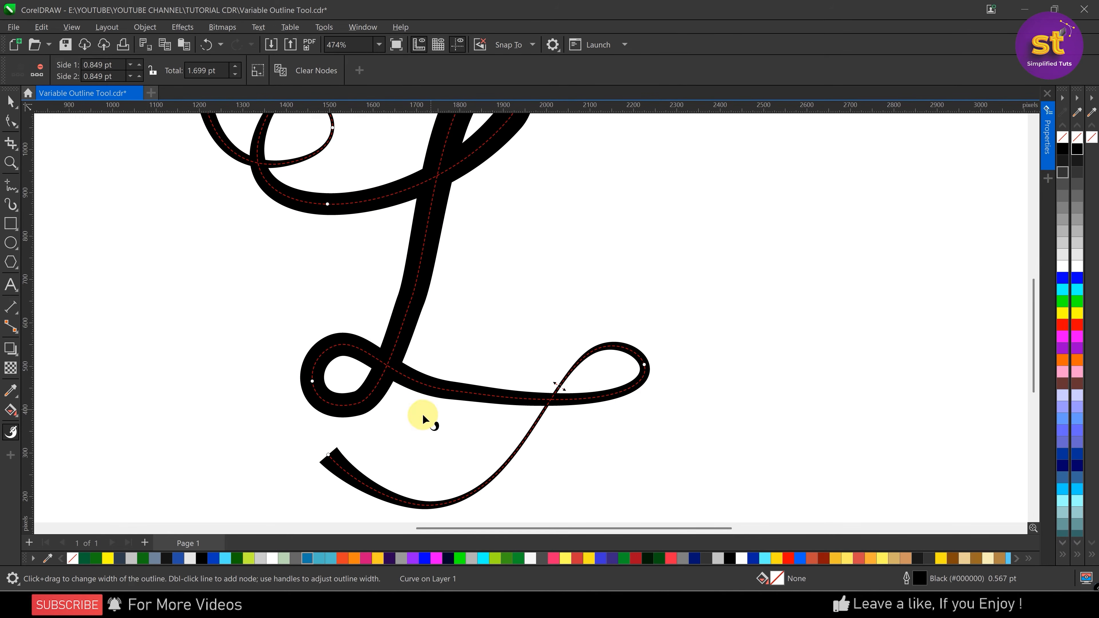
Reshape the long stem with the Shape tool by adjusting both handles of its middle node into a smoother bend
{"action": "scroll", "coordinate": [422, 415], "scroll_direction": "down", "scroll_amount": 4}
{"action": "scroll", "coordinate": [412, 353], "scroll_direction": "up", "scroll_amount": 5}
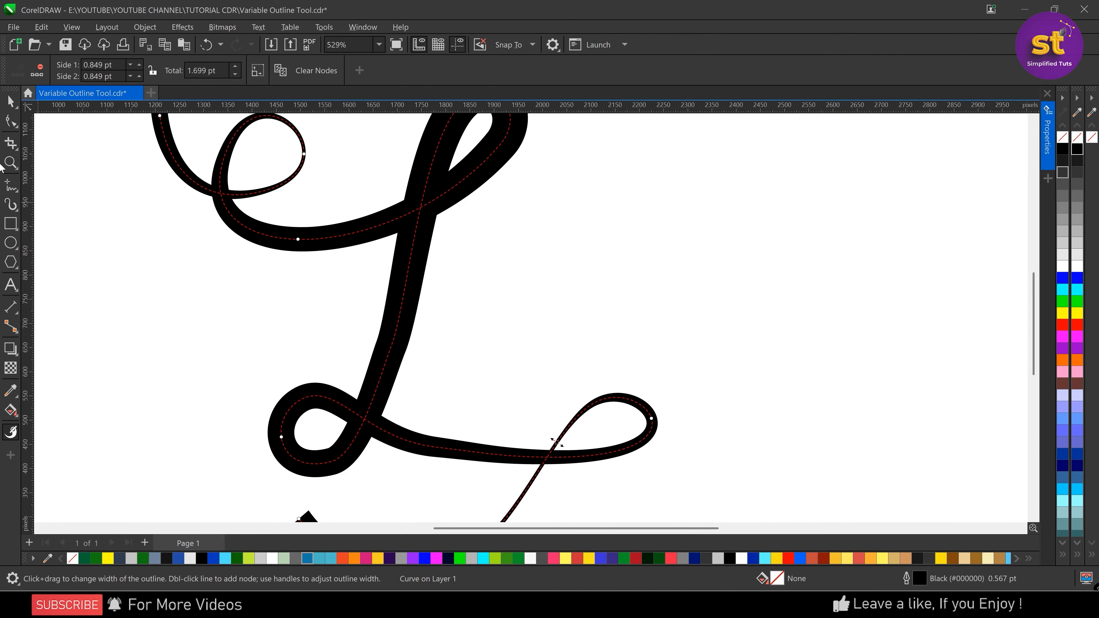
{"action": "left_click", "coordinate": [10, 123]}
{"action": "left_click", "coordinate": [376, 335]}
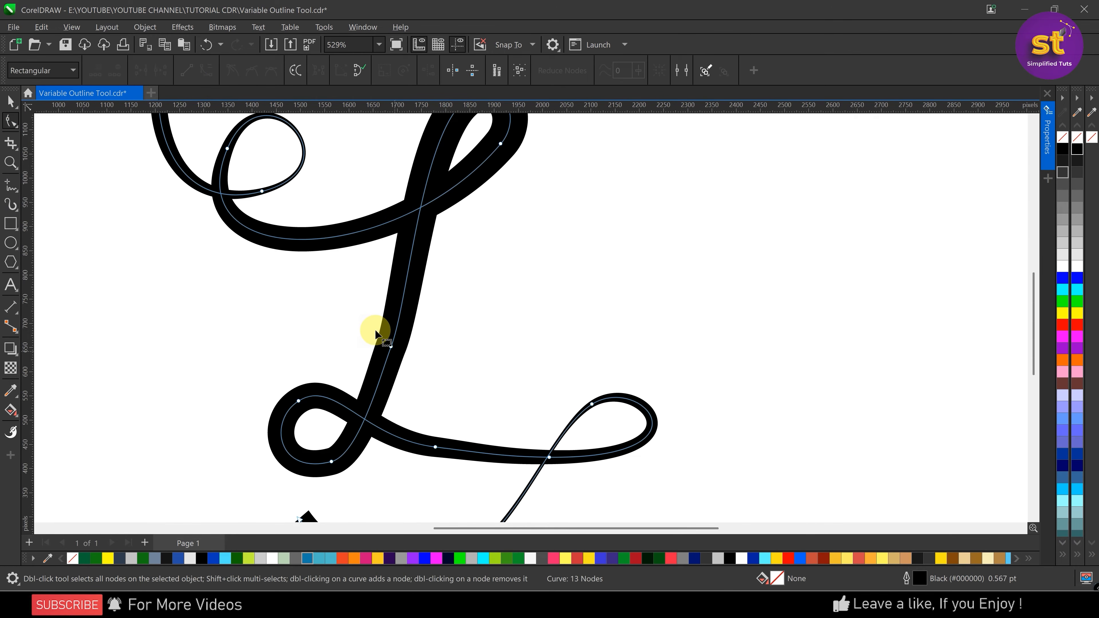
{"action": "left_click", "coordinate": [391, 346]}
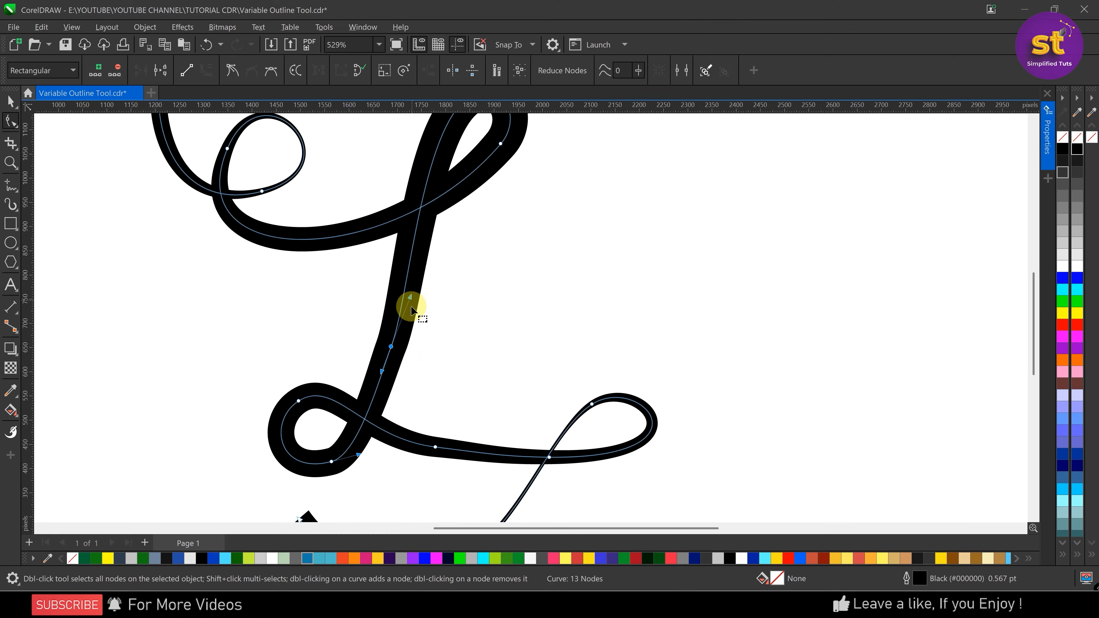
{"action": "left_click_drag", "start_coordinate": [381, 372], "coordinate": [384, 375]}
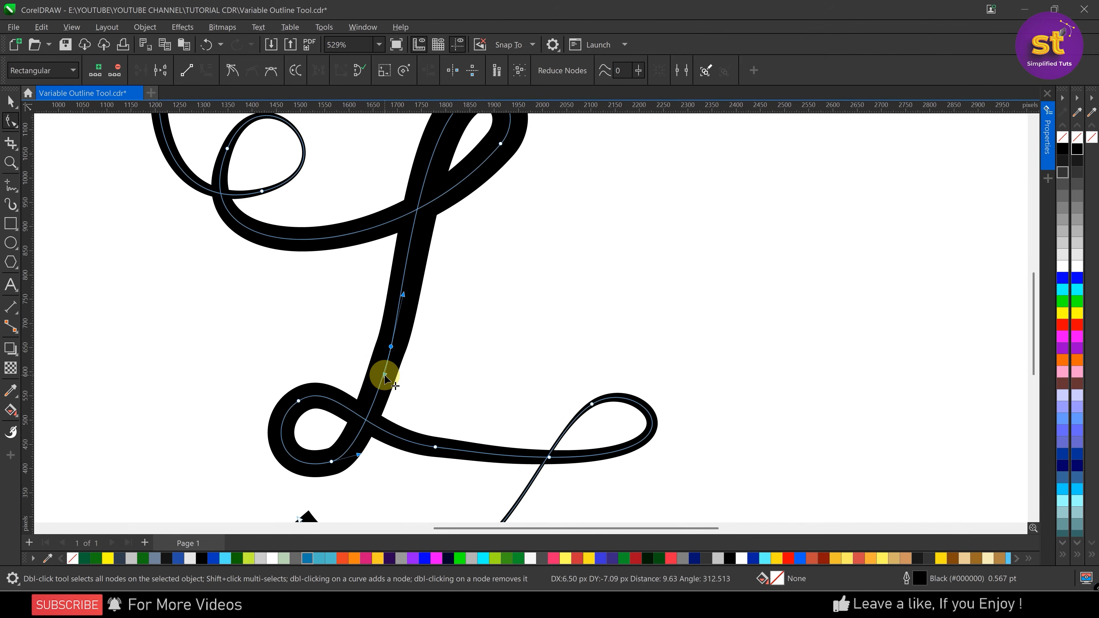
{"action": "left_click_drag", "start_coordinate": [402, 294], "coordinate": [407, 229]}
{"action": "scroll", "coordinate": [428, 307], "scroll_direction": "down", "scroll_amount": 2}
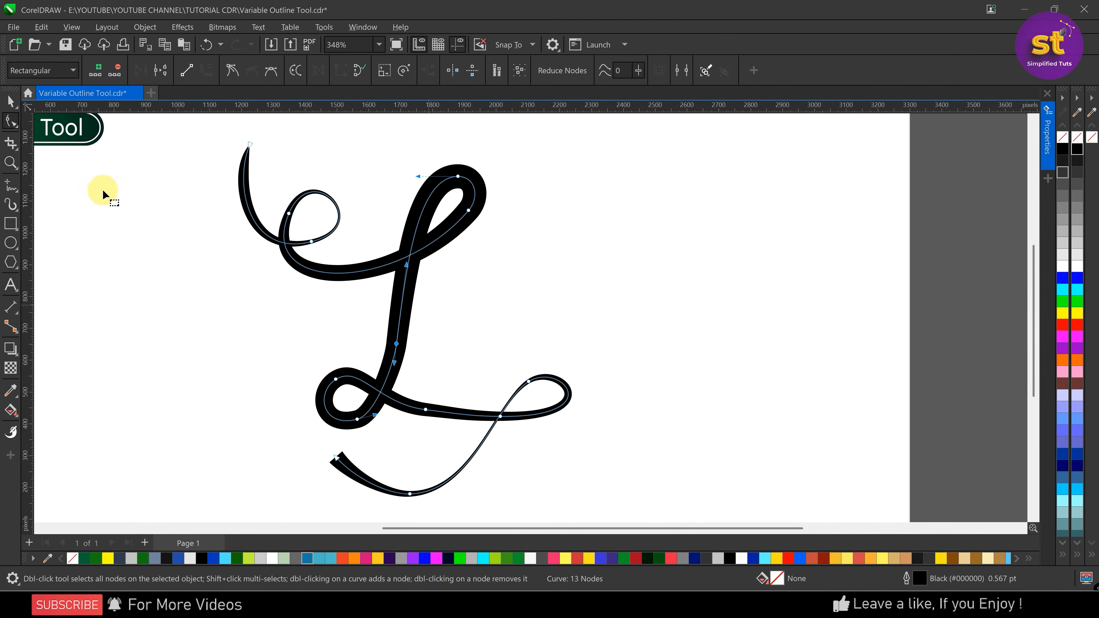
Nudge the looping lettering curve slightly up and right, and give its outline round corners and round line caps
{"action": "left_click", "coordinate": [12, 101]}
{"action": "key", "text": "Escape"}
{"action": "left_click", "coordinate": [384, 351]}
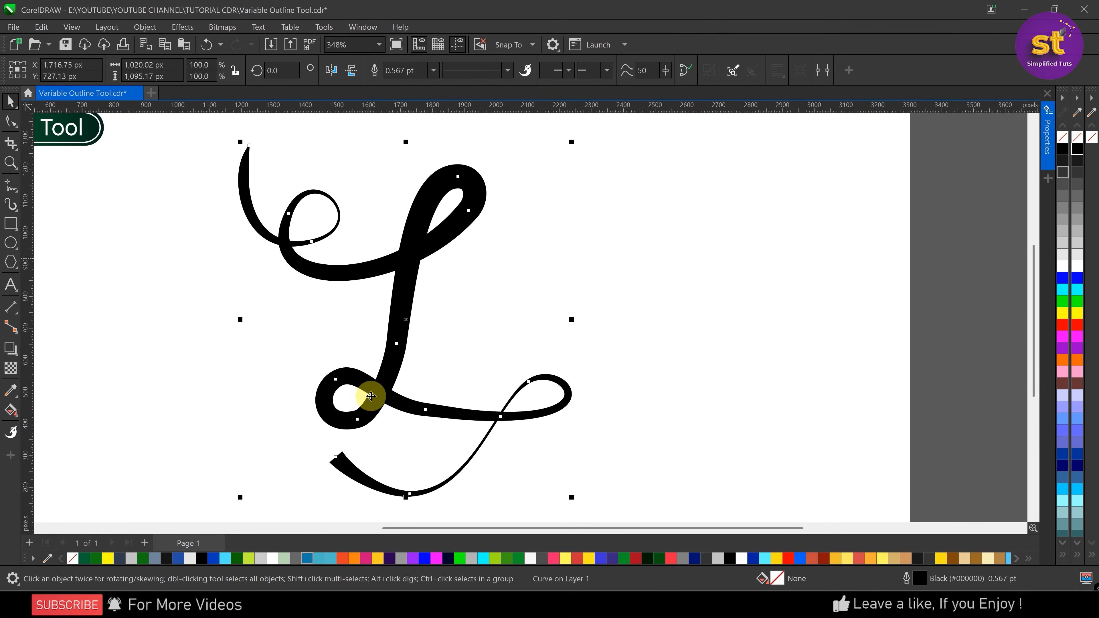
{"action": "left_click", "coordinate": [409, 288]}
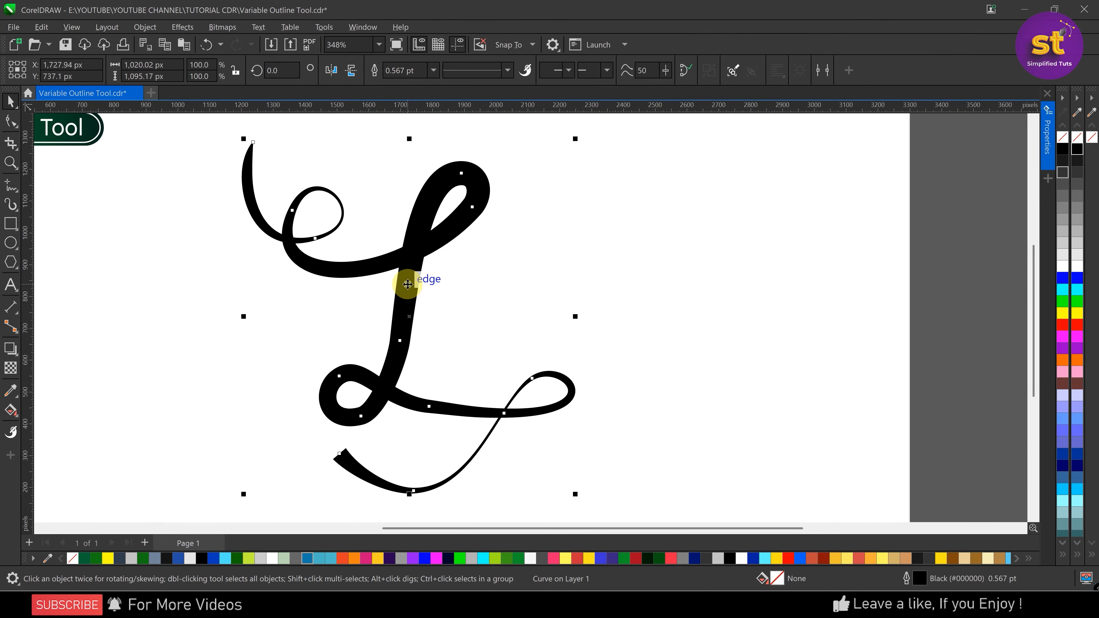
{"action": "key", "text": "F12"}
{"action": "left_click", "coordinate": [441, 299]}
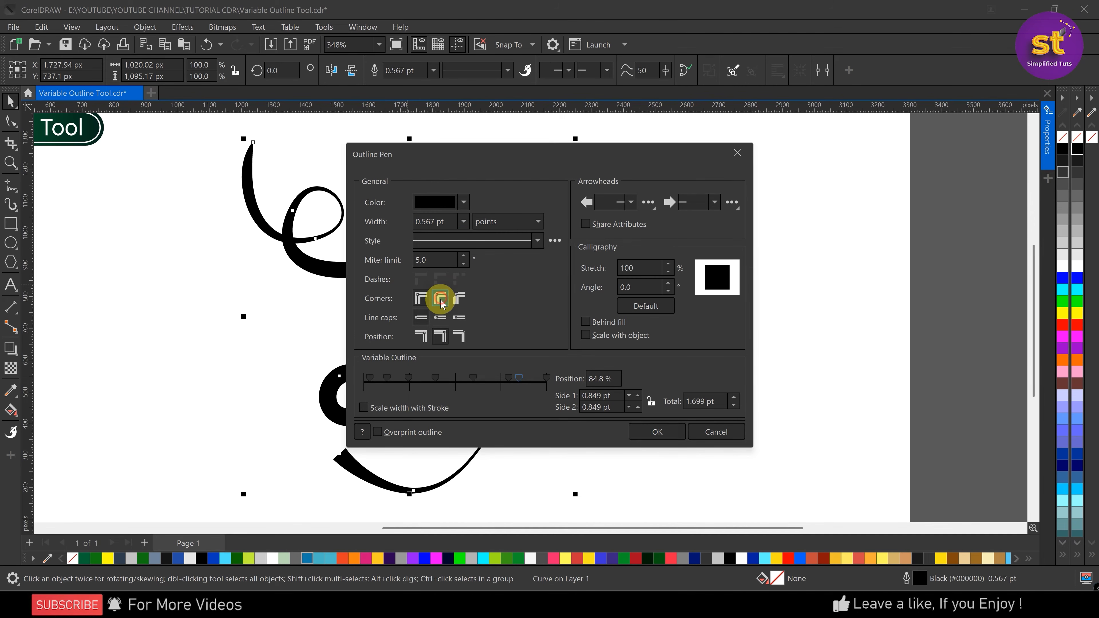
{"action": "left_click", "coordinate": [441, 318]}
{"action": "left_click", "coordinate": [650, 434]}
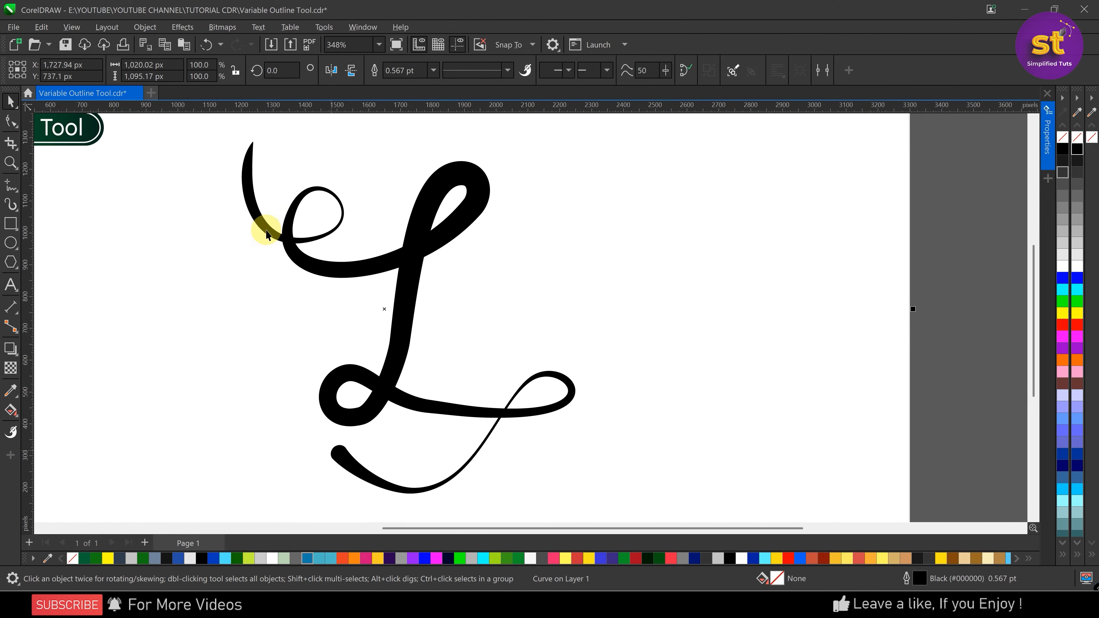
Delete the width node midway along the upper-left starting stroke with the Variable Outline tool
{"action": "left_click", "coordinate": [257, 215]}
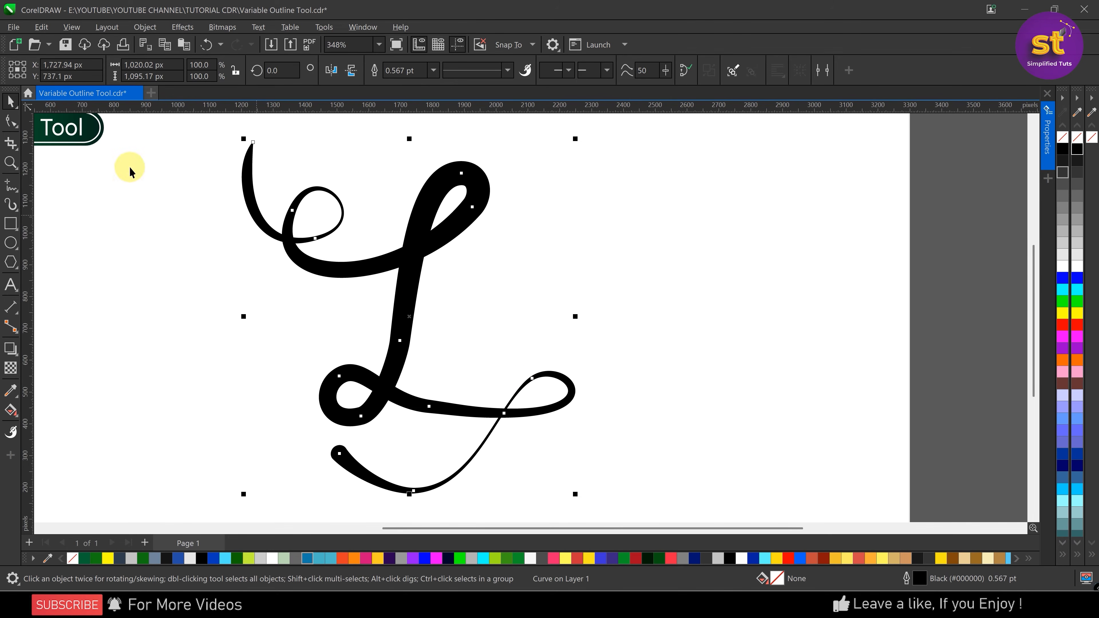
{"action": "left_click", "coordinate": [6, 124]}
{"action": "left_click", "coordinate": [253, 143]}
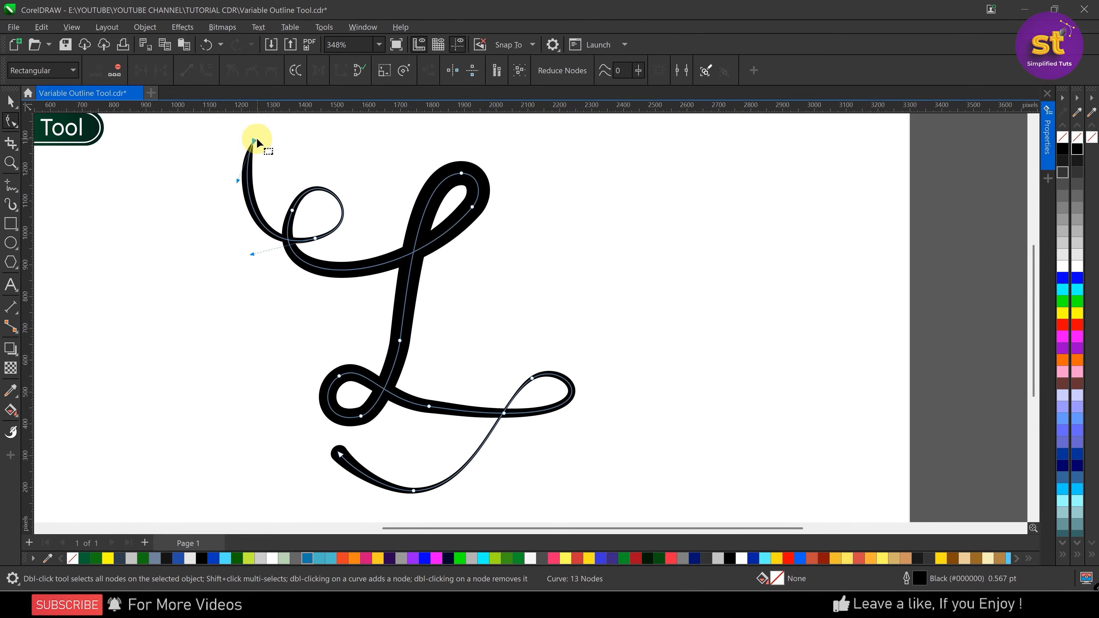
{"action": "scroll", "coordinate": [252, 146], "scroll_direction": "up", "scroll_amount": 3}
{"action": "scroll", "coordinate": [251, 150], "scroll_direction": "up", "scroll_amount": 1}
{"action": "left_click", "coordinate": [10, 432]}
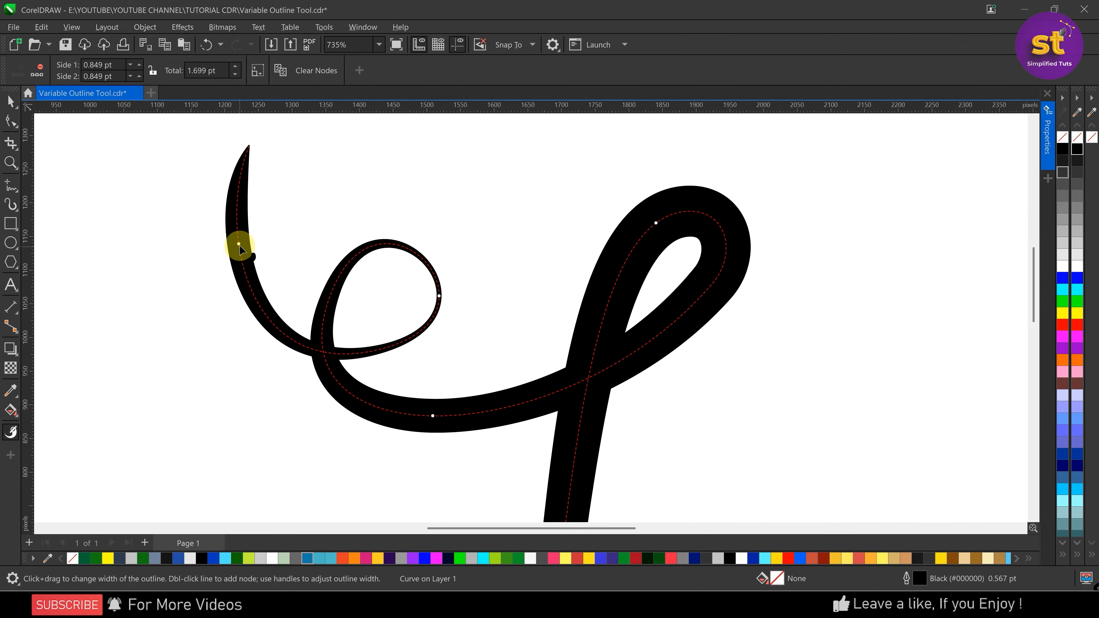
{"action": "key", "text": "Delete"}
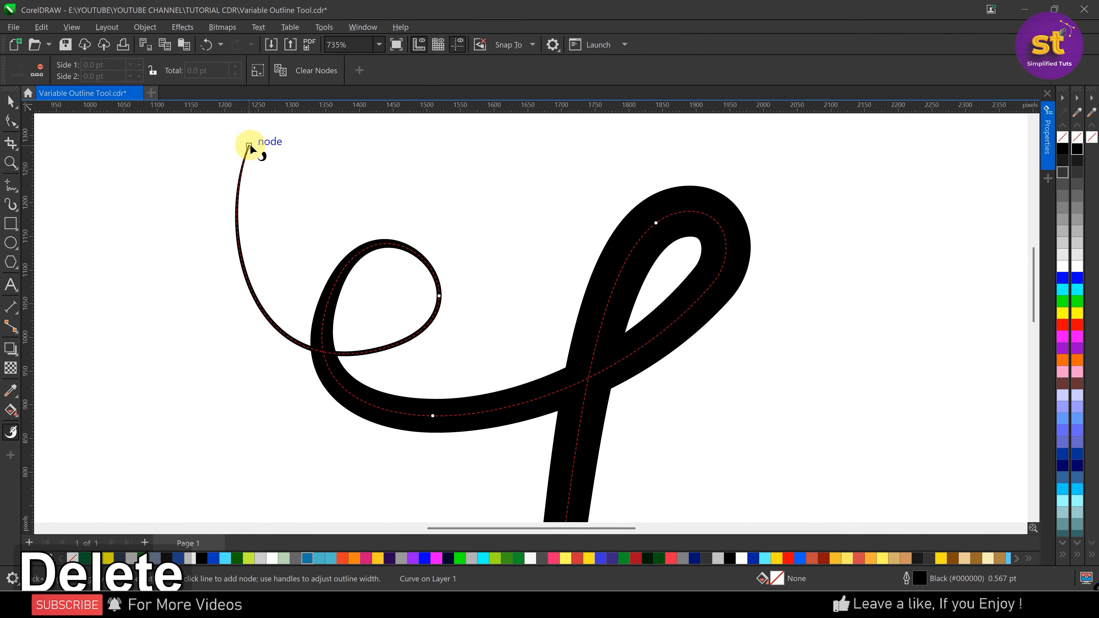
Add a width node at the upper-left stroke's starting tip and widen the outline there to about 9.9 pt total
{"action": "double_click", "coordinate": [250, 145]}
{"action": "mouse_move", "coordinate": [254, 147]}
{"action": "left_mouse_down"}
{"action": "mouse_move", "coordinate": [269, 159]}
{"action": "mouse_move", "coordinate": [265, 152]}
{"action": "left_mouse_up"}
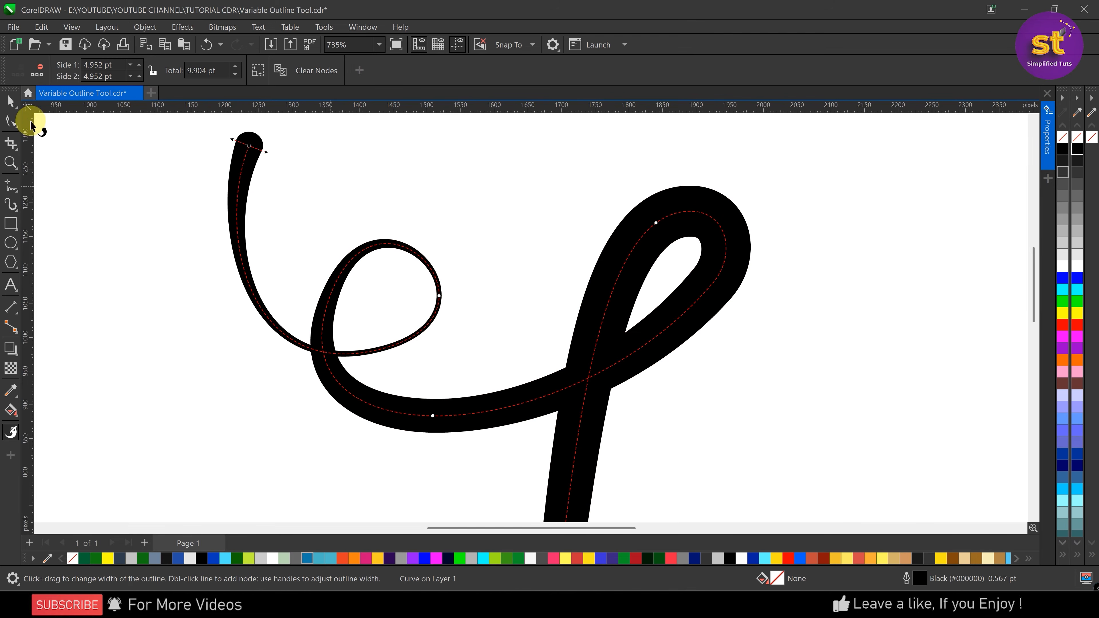
{"action": "scroll", "coordinate": [203, 195], "scroll_direction": "down", "scroll_amount": 4}
{"action": "key", "text": "Escape"}
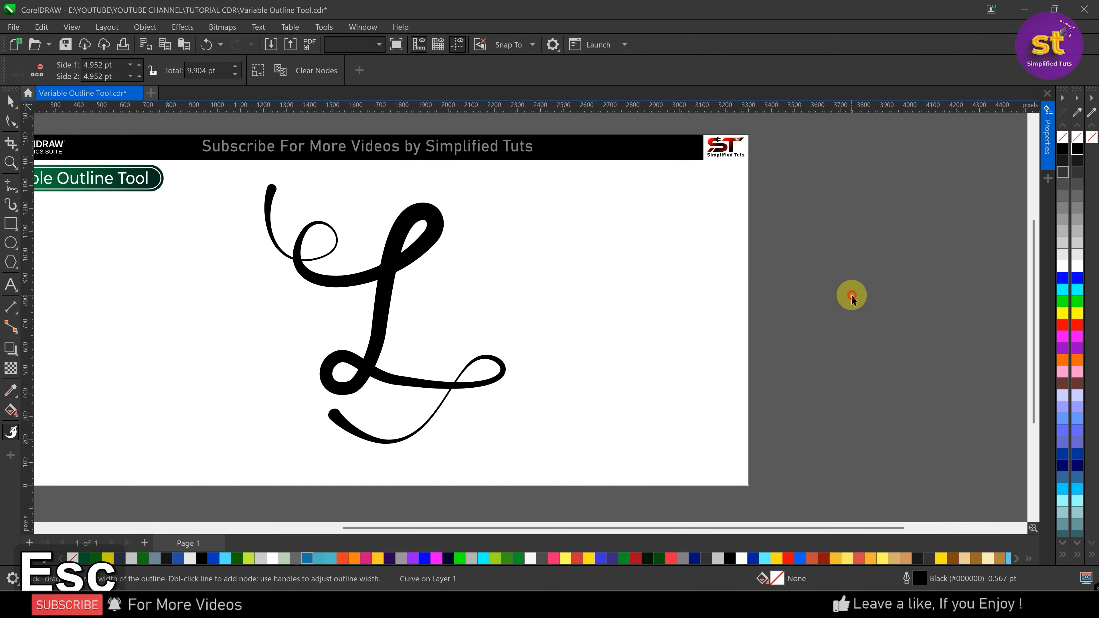
Fit all objects in view to examine the finished lettering, and clear the selection
{"action": "scroll", "coordinate": [776, 307], "scroll_direction": "down", "scroll_amount": 2}
{"action": "key", "text": "ctrl+a"}
{"action": "key", "text": "shift+F2"}
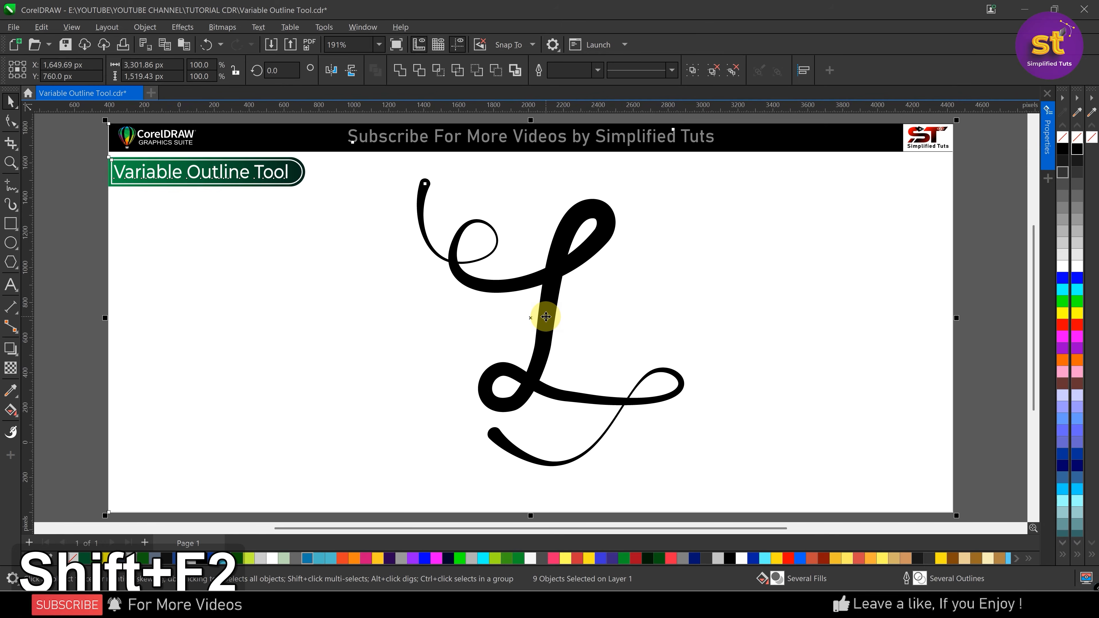
{"action": "key", "text": "Escape"}
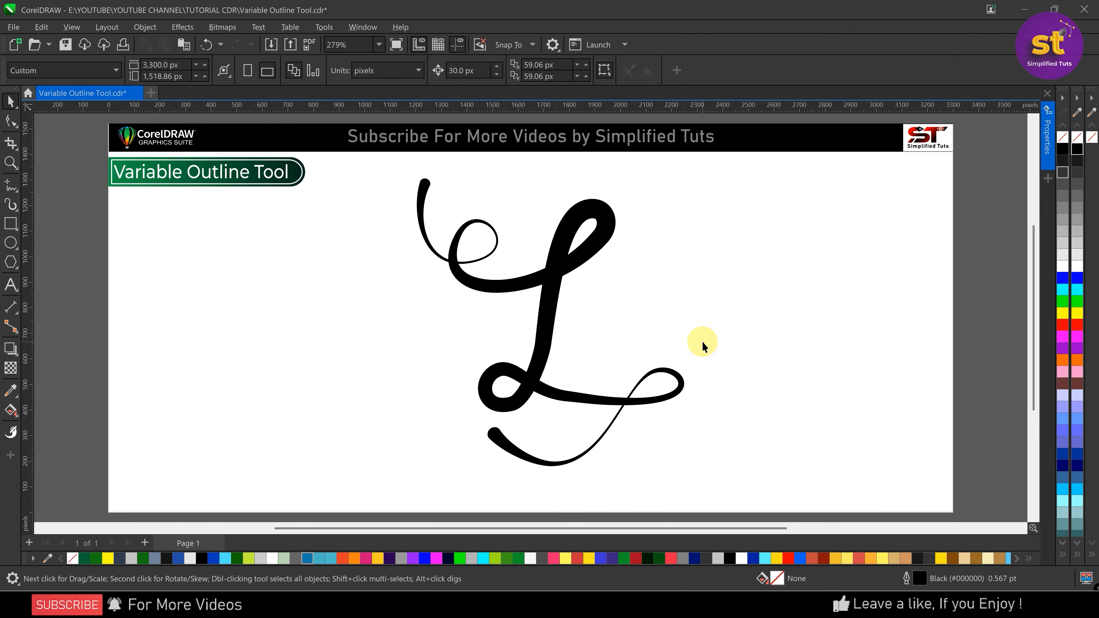
Try moving the page-sized background, and undo the move
{"action": "left_click_drag", "start_coordinate": [556, 270], "coordinate": [398, 308]}
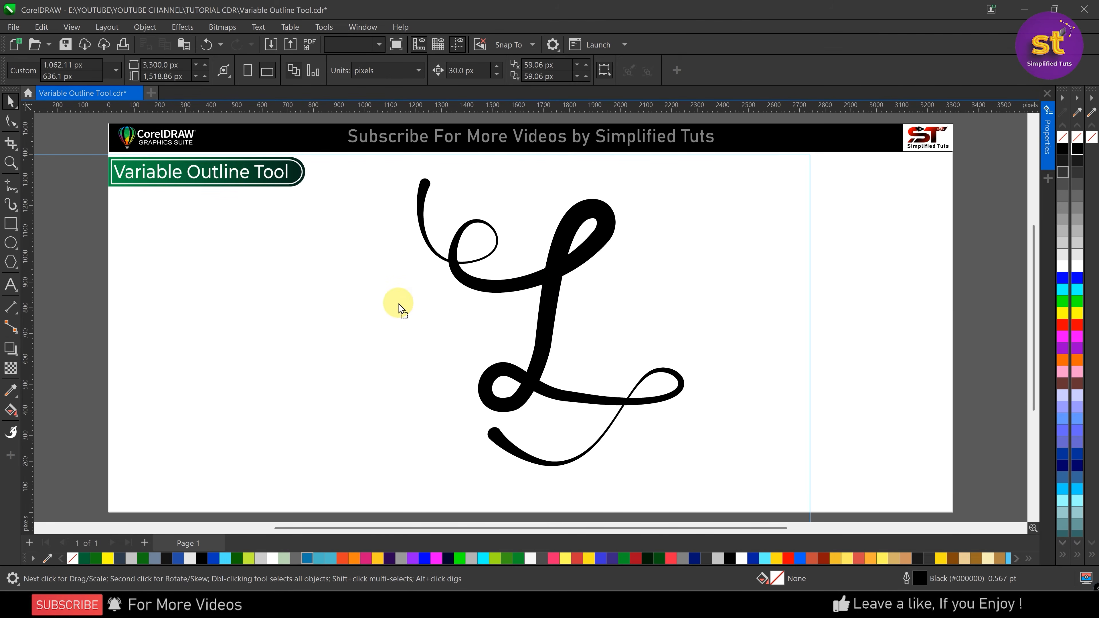
{"action": "key", "text": "ctrl+z"}
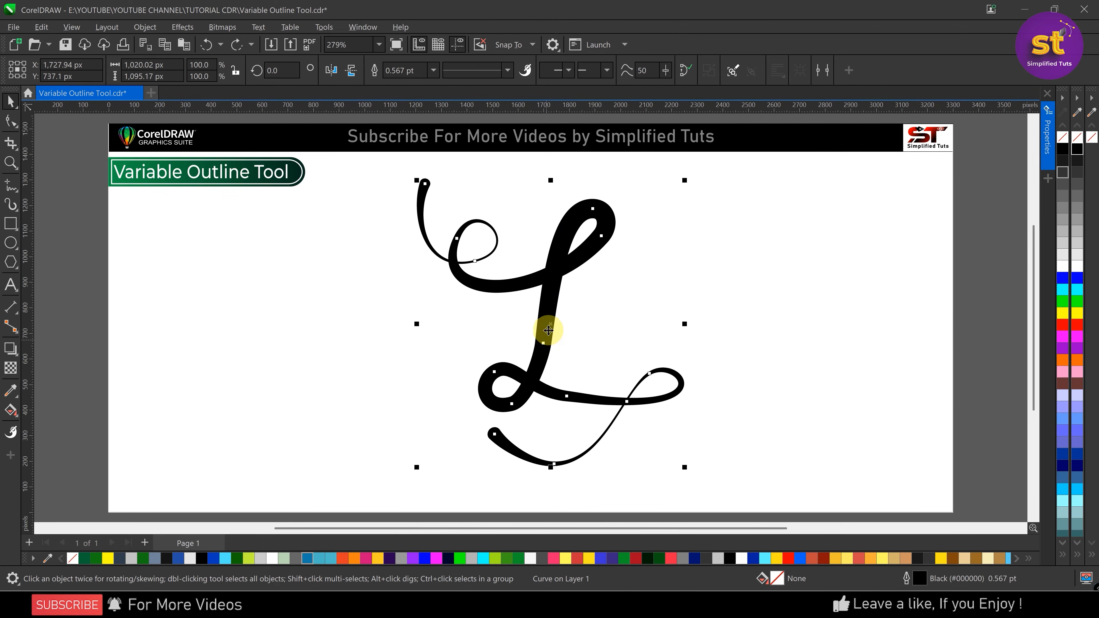
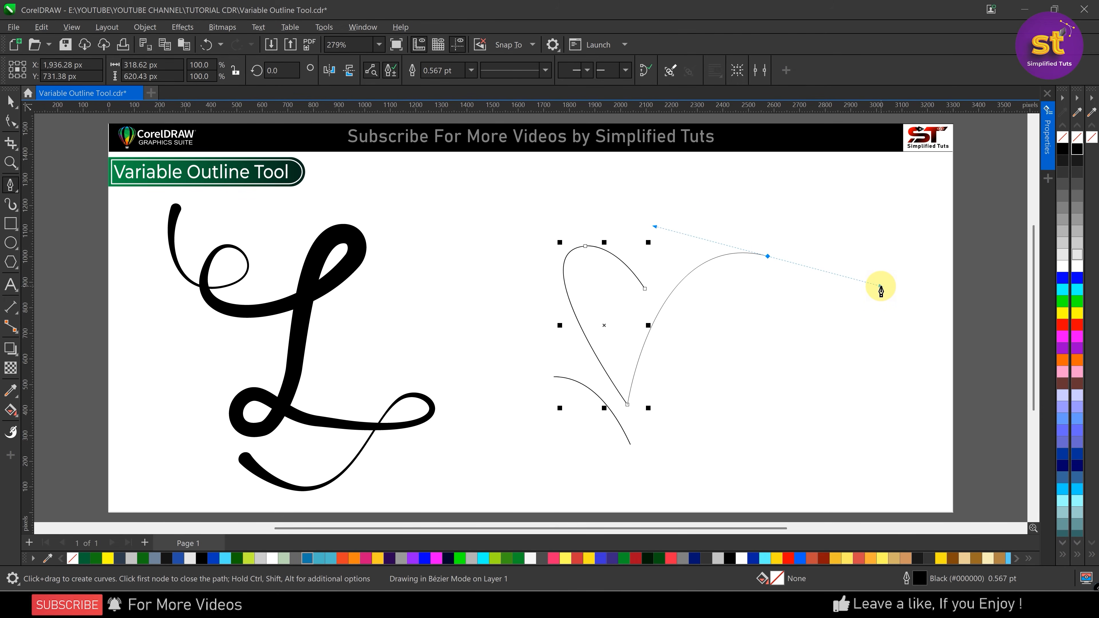
Complete the butterfly wing curve with the Pen tool, adding the right wing, small loop and straight closing stroke, about 875 by 814 px overall
{"action": "left_click", "coordinate": [768, 256], "text": "alt"}
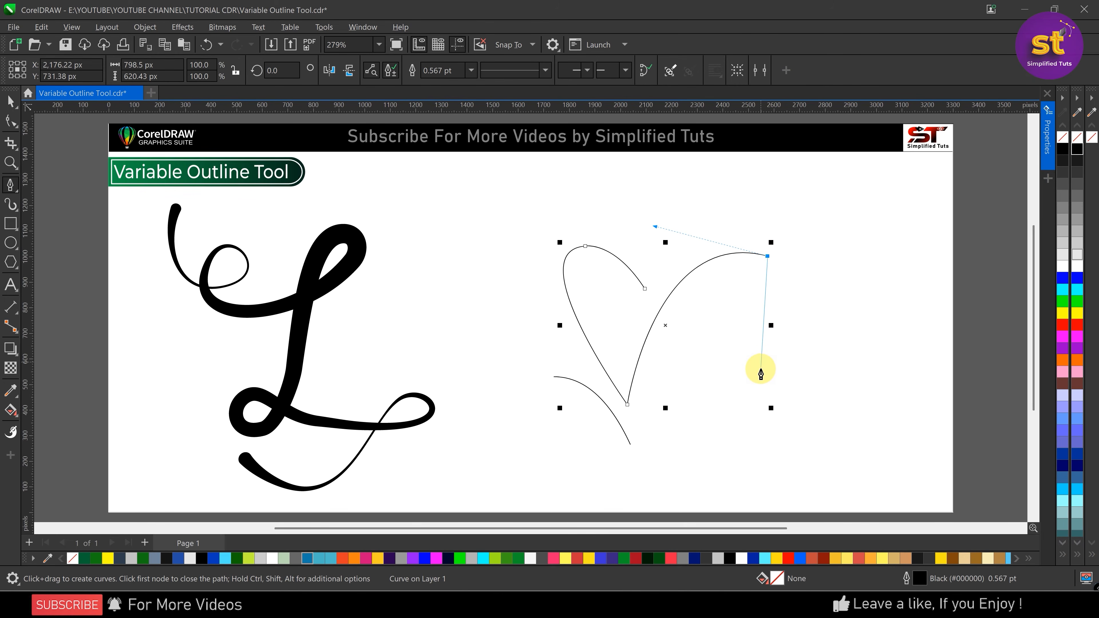
{"action": "left_click_drag", "start_coordinate": [754, 370], "coordinate": [687, 467]}
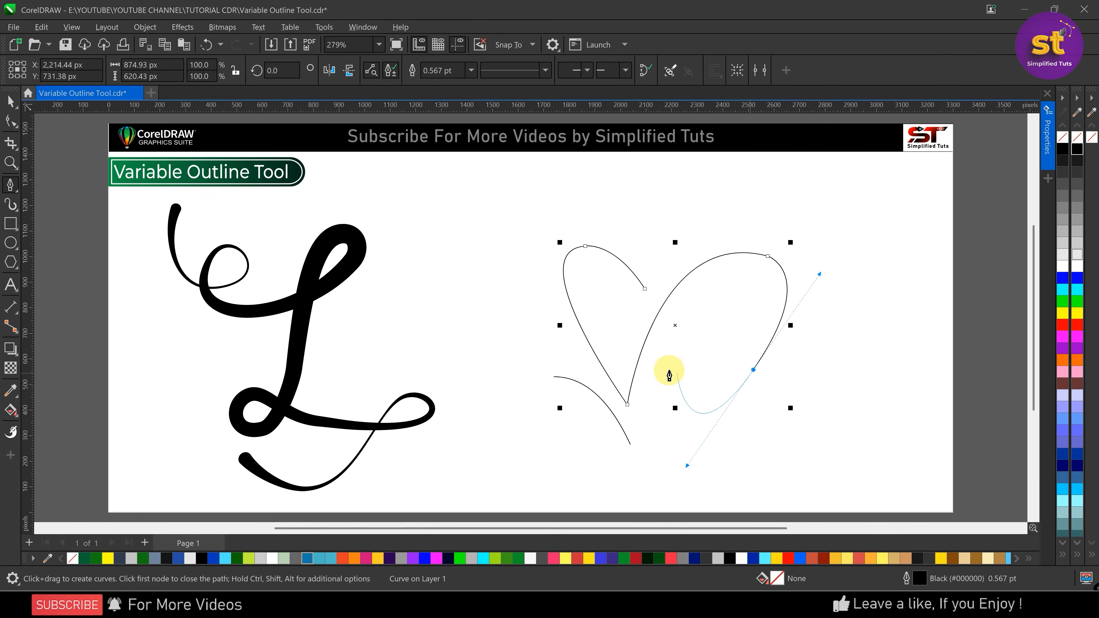
{"action": "left_click_drag", "start_coordinate": [668, 370], "coordinate": [744, 365]}
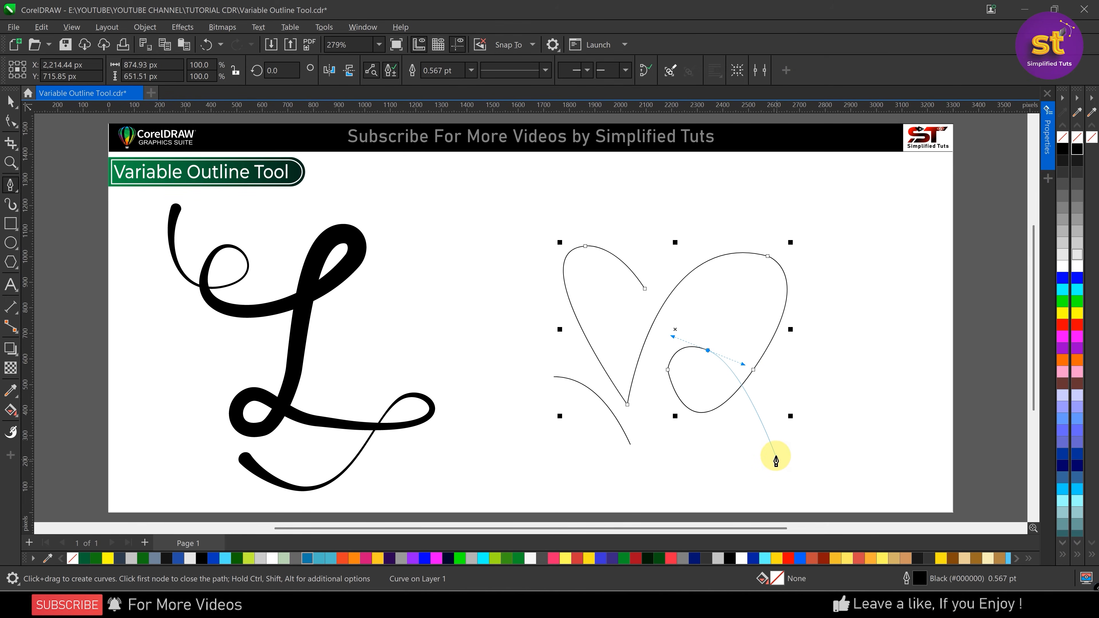
{"action": "left_click_drag", "start_coordinate": [774, 455], "coordinate": [738, 484]}
{"action": "left_click", "coordinate": [655, 438]}
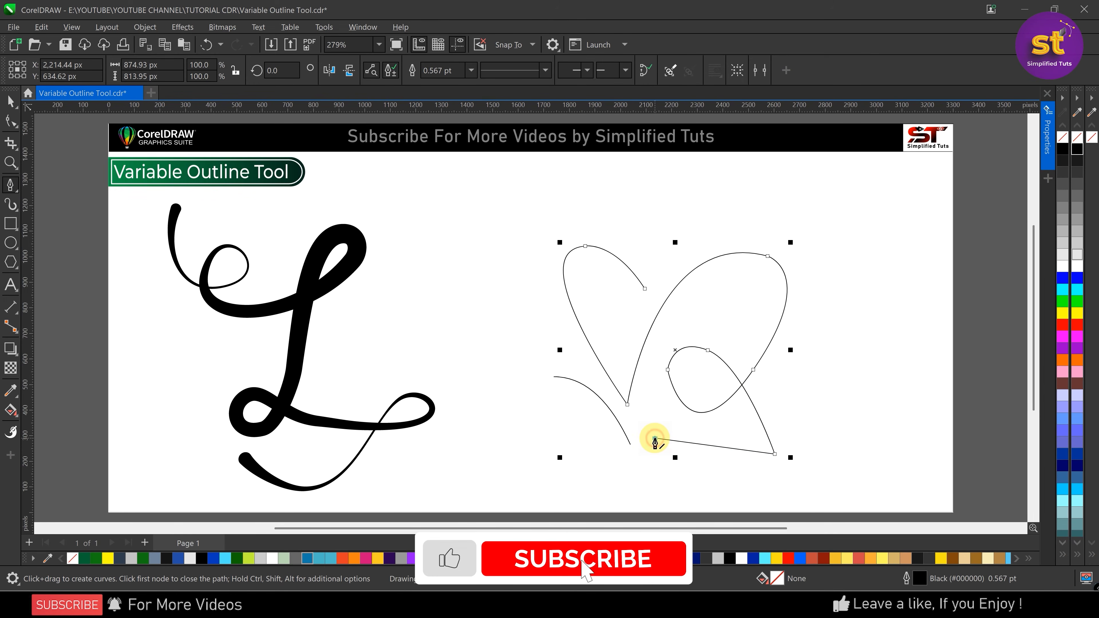
{"action": "key", "text": "Escape"}
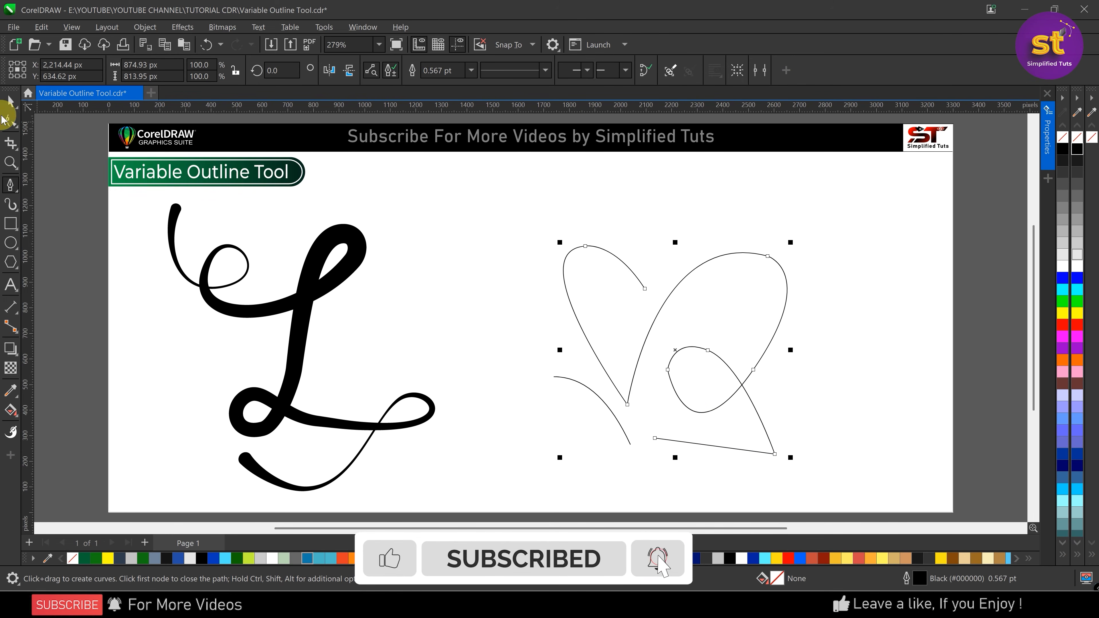
Convert all segments of the wing curve to curves and bend the straight bottom segment downward into an arc
{"action": "key", "text": "F10"}
{"action": "left_click_drag", "start_coordinate": [510, 203], "coordinate": [827, 486]}
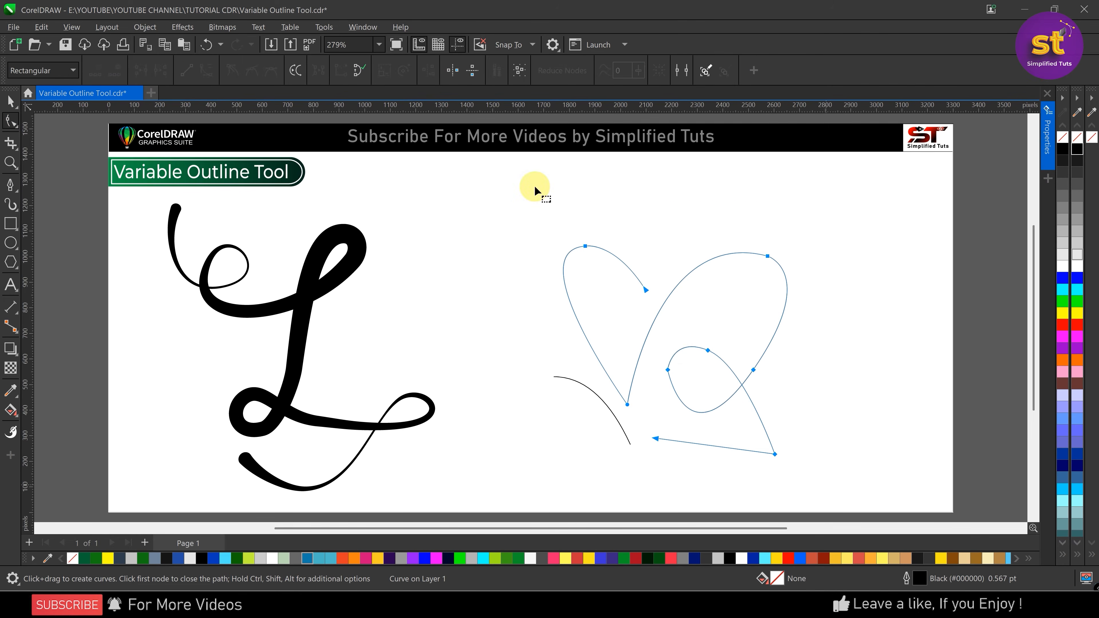
{"action": "left_click", "coordinate": [206, 71]}
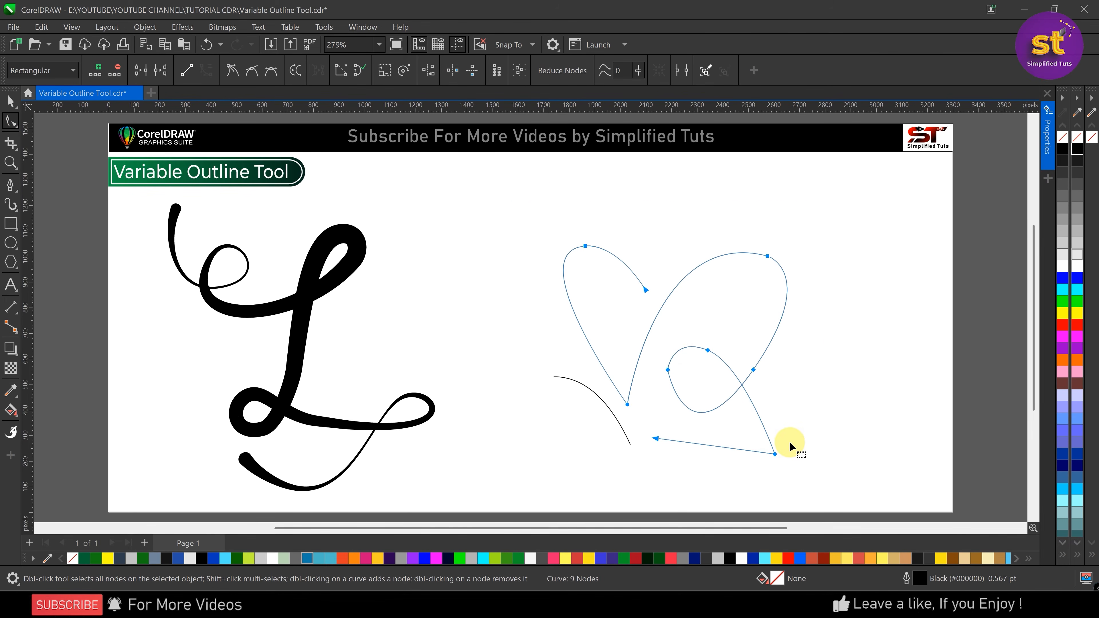
{"action": "left_click_drag", "start_coordinate": [707, 445], "coordinate": [727, 478]}
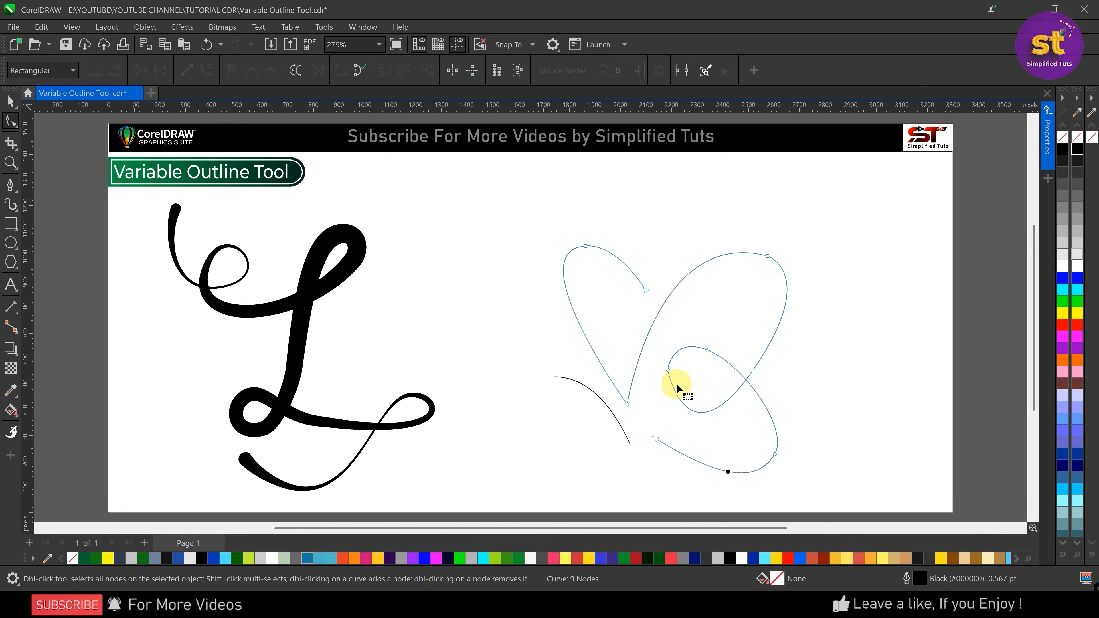
Delete the nodes on the small loop's left side and at the top of the right wing
{"action": "left_click", "coordinate": [668, 371]}
{"action": "scroll", "coordinate": [681, 385], "scroll_direction": "up", "scroll_amount": 3}
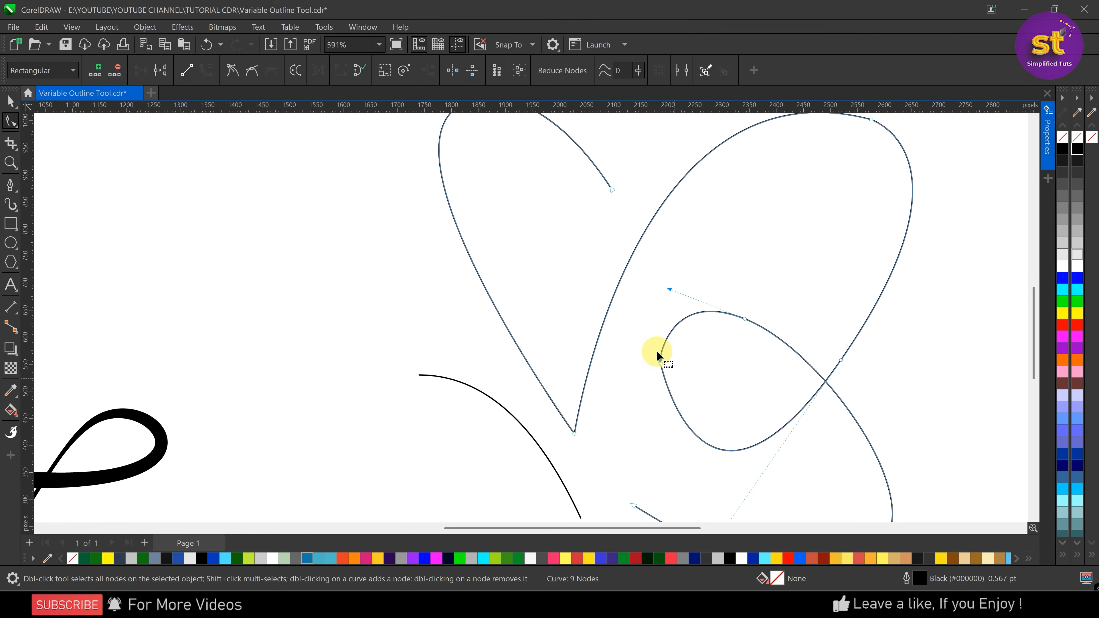
{"action": "mouse_move", "coordinate": [663, 352]}
{"action": "left_mouse_down"}
{"action": "mouse_move", "coordinate": [663, 326]}
{"action": "mouse_move", "coordinate": [662, 342]}
{"action": "left_mouse_up"}
{"action": "scroll", "coordinate": [611, 346], "scroll_direction": "down", "scroll_amount": 2}
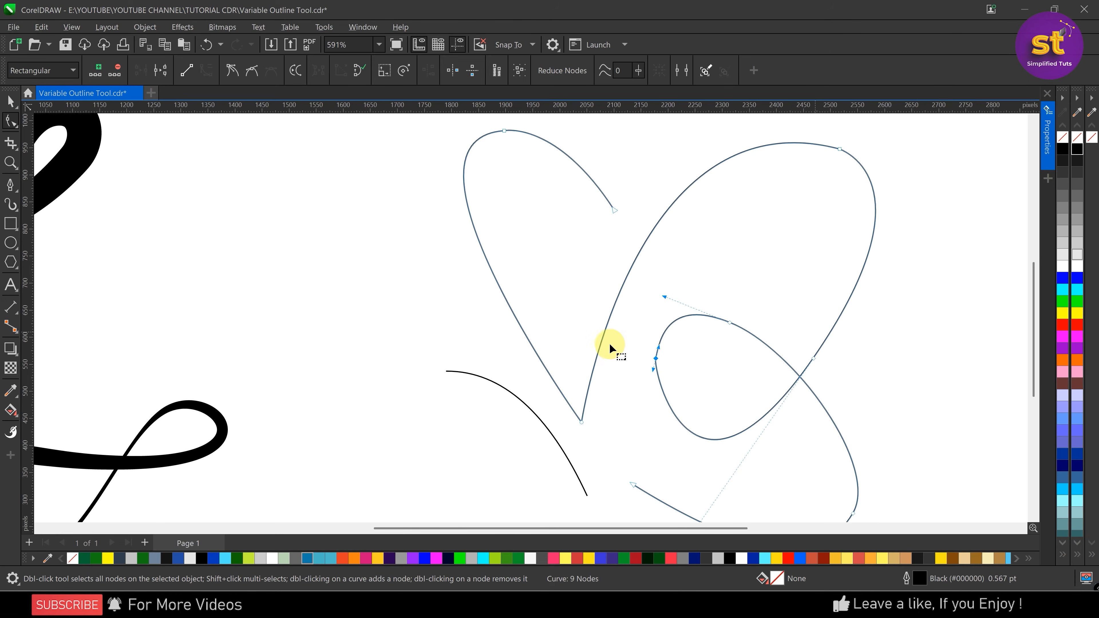
{"action": "left_click", "coordinate": [840, 326]}
{"action": "left_click", "coordinate": [785, 196]}
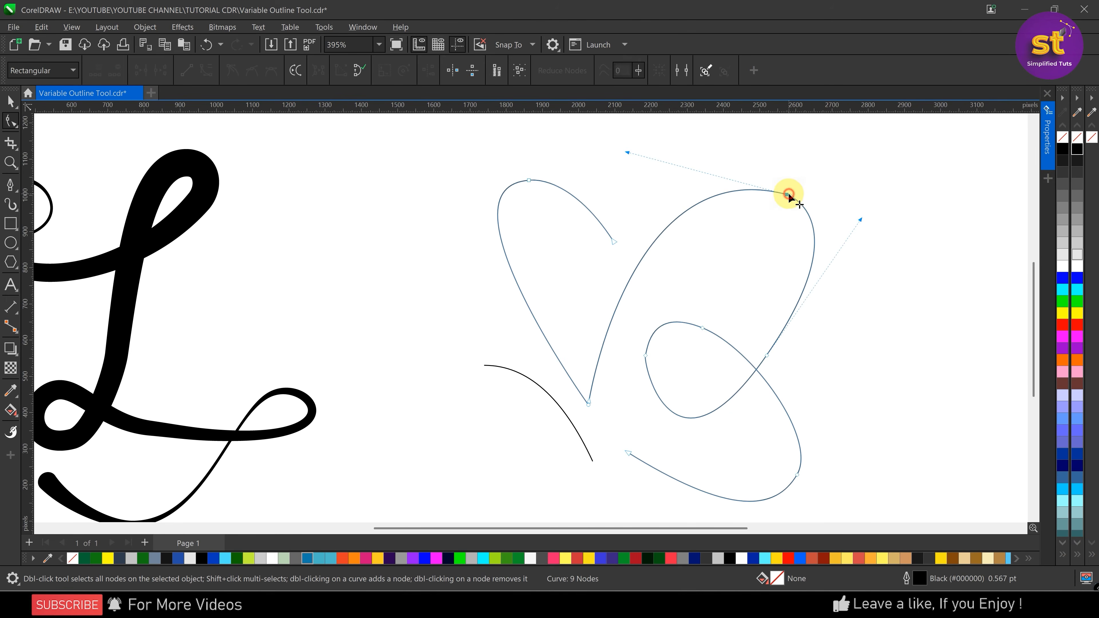
{"action": "scroll", "coordinate": [786, 192], "scroll_direction": "up", "scroll_amount": 3}
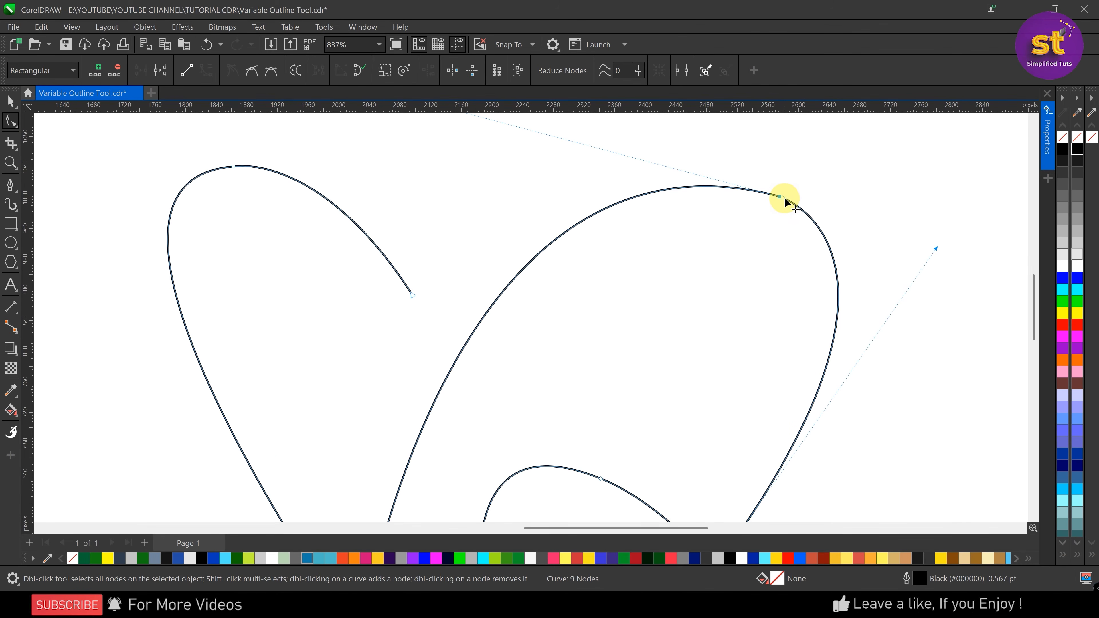
{"action": "double_click", "coordinate": [780, 197]}
{"action": "scroll", "coordinate": [780, 198], "scroll_direction": "down", "scroll_amount": 2}
{"action": "scroll", "coordinate": [580, 369], "scroll_direction": "down", "scroll_amount": 1}
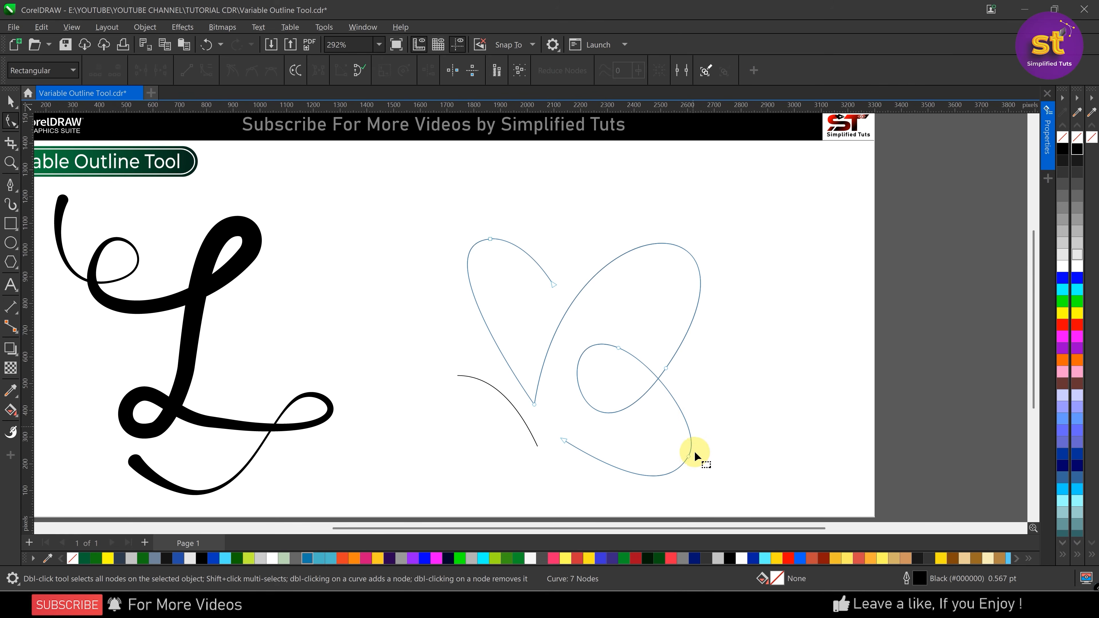
Move the node at the right wing's lower end onto the point where the small loop crosses itself
{"action": "left_click", "coordinate": [658, 385]}
{"action": "scroll", "coordinate": [657, 386], "scroll_direction": "up", "scroll_amount": 2}
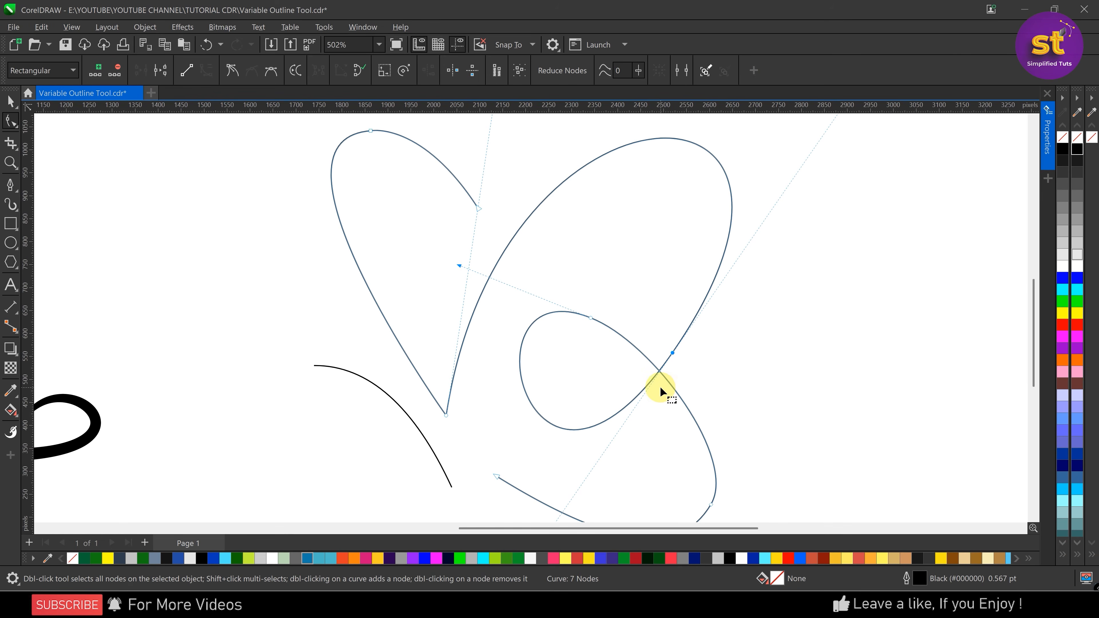
{"action": "left_click_drag", "start_coordinate": [671, 352], "coordinate": [627, 337]}
{"action": "scroll", "coordinate": [551, 295], "scroll_direction": "down", "scroll_amount": 2}
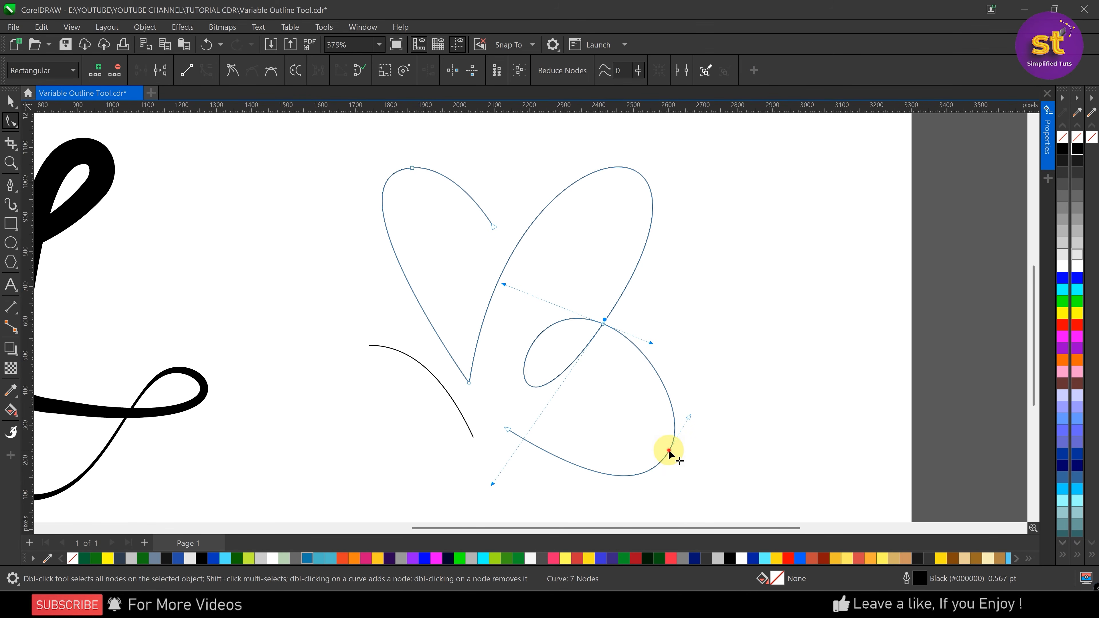
Move the lower wing's bottom-right node and its open end up and to the left, and delete the bottom-right node
{"action": "left_click_drag", "start_coordinate": [668, 452], "coordinate": [644, 428]}
{"action": "left_click_drag", "start_coordinate": [508, 433], "coordinate": [482, 403]}
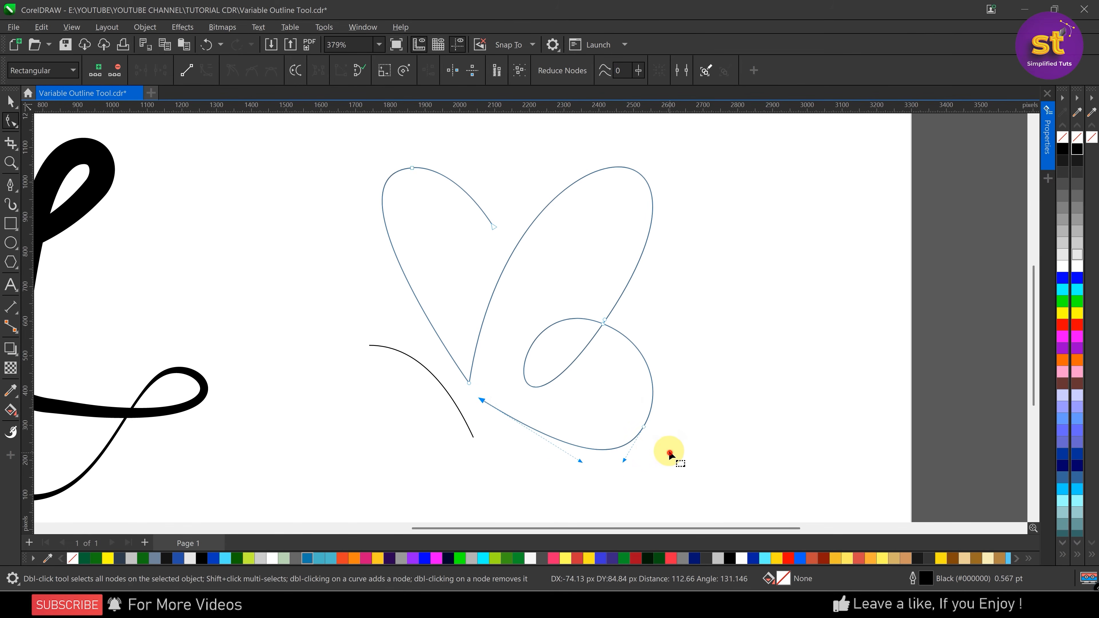
{"action": "left_click", "coordinate": [644, 426]}
{"action": "key", "text": "Delete"}
Adjust the control handles of the two nodes at the loop crossing to refine the lower wing and loop
{"action": "scroll", "coordinate": [608, 394], "scroll_direction": "up", "scroll_amount": 2}
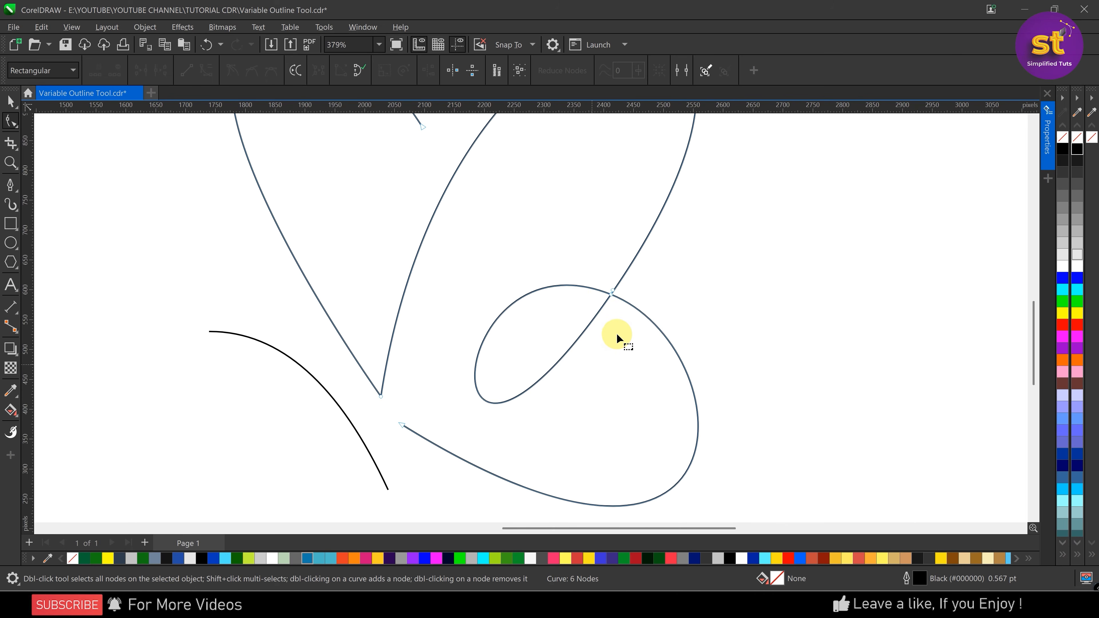
{"action": "left_click", "coordinate": [610, 295]}
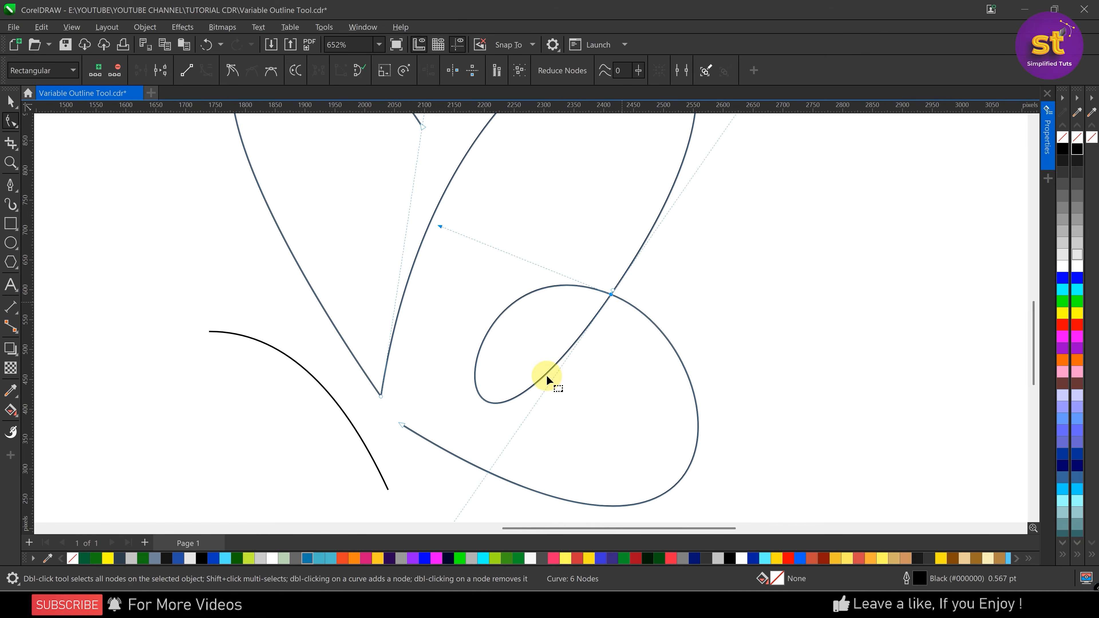
{"action": "left_click", "coordinate": [613, 290]}
{"action": "scroll", "coordinate": [564, 371], "scroll_direction": "down", "scroll_amount": 2}
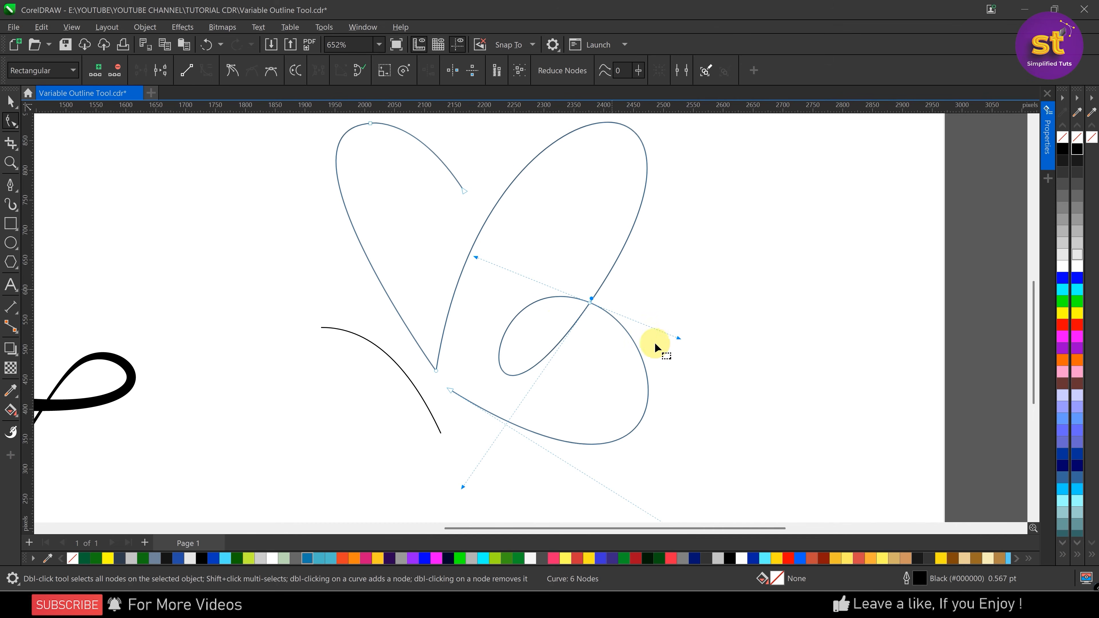
{"action": "mouse_move", "coordinate": [679, 337]}
{"action": "left_mouse_down"}
{"action": "mouse_move", "coordinate": [692, 324]}
{"action": "mouse_move", "coordinate": [680, 325]}
{"action": "left_mouse_up"}
{"action": "left_click_drag", "start_coordinate": [463, 487], "coordinate": [473, 462]}
Shorten the lower control handle at the loop crossing so the loop becomes smaller, and clear the selection
{"action": "scroll", "coordinate": [601, 298], "scroll_direction": "up", "scroll_amount": 2}
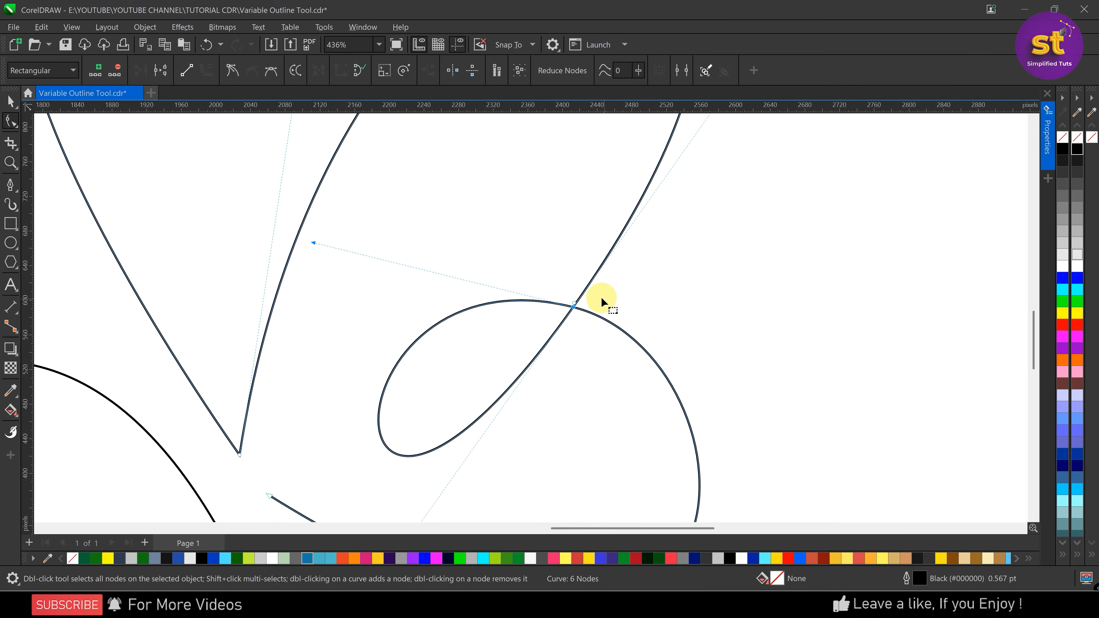
{"action": "left_click", "coordinate": [589, 283]}
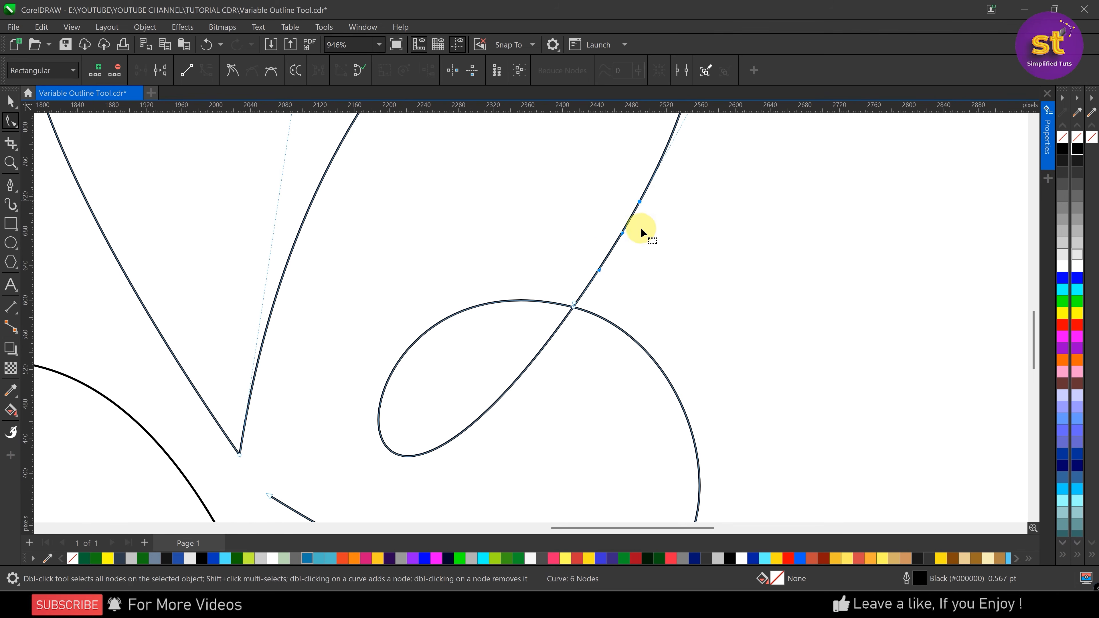
{"action": "scroll", "coordinate": [598, 256], "scroll_direction": "down", "scroll_amount": 1}
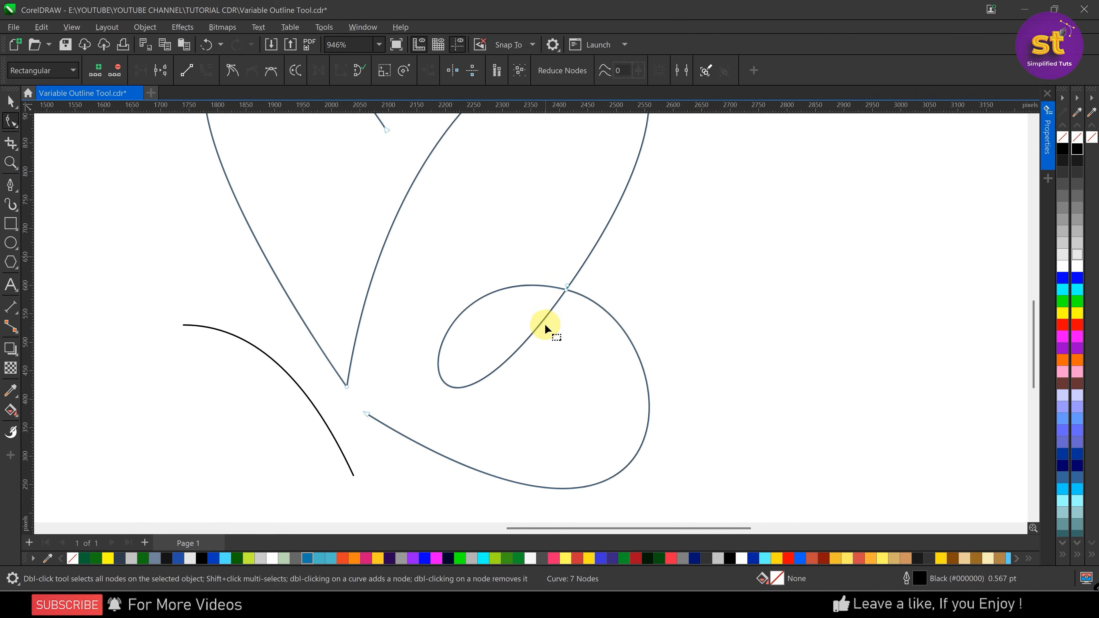
{"action": "left_click", "coordinate": [563, 290]}
{"action": "scroll", "coordinate": [512, 403], "scroll_direction": "down", "scroll_amount": 1}
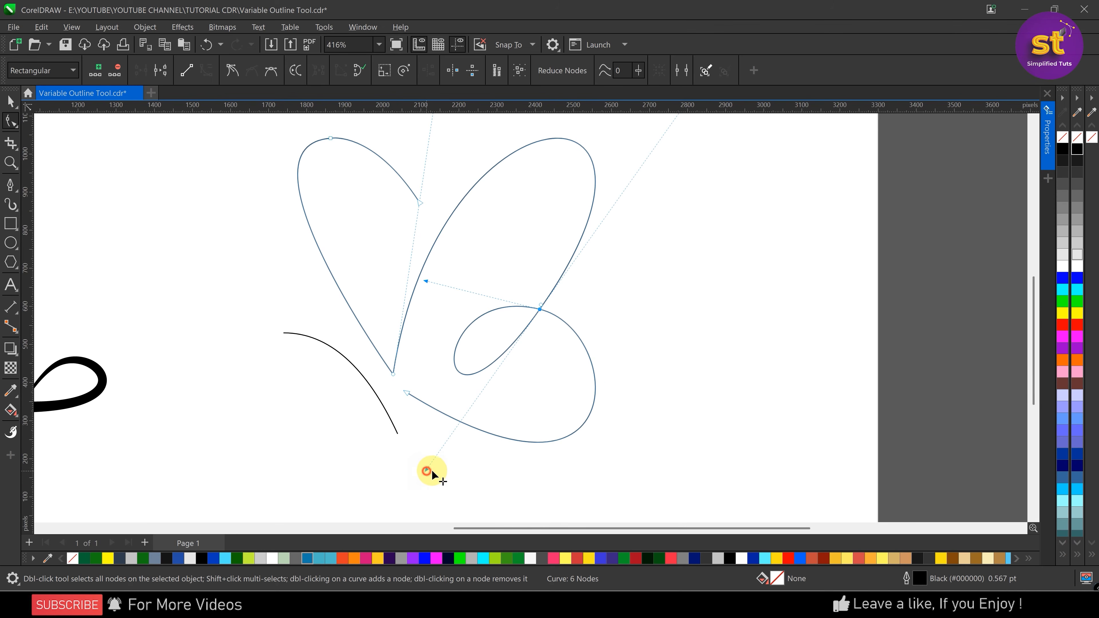
{"action": "left_click_drag", "start_coordinate": [426, 471], "coordinate": [484, 396]}
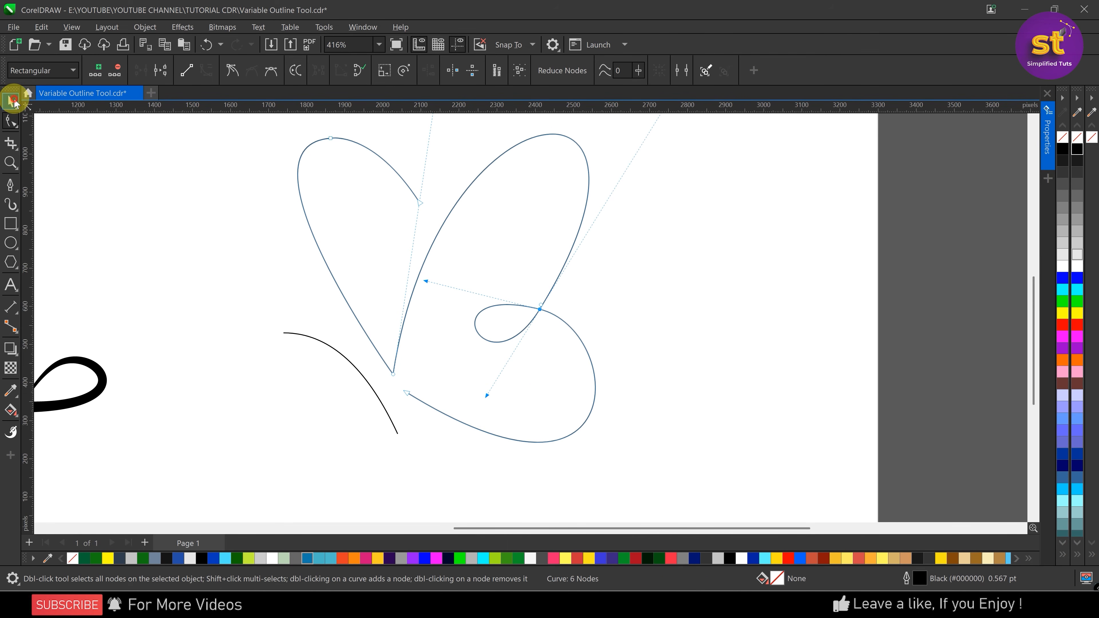
{"action": "left_click", "coordinate": [11, 101]}
{"action": "key", "text": "Escape"}
{"action": "scroll", "coordinate": [485, 314], "scroll_direction": "down", "scroll_amount": 2}
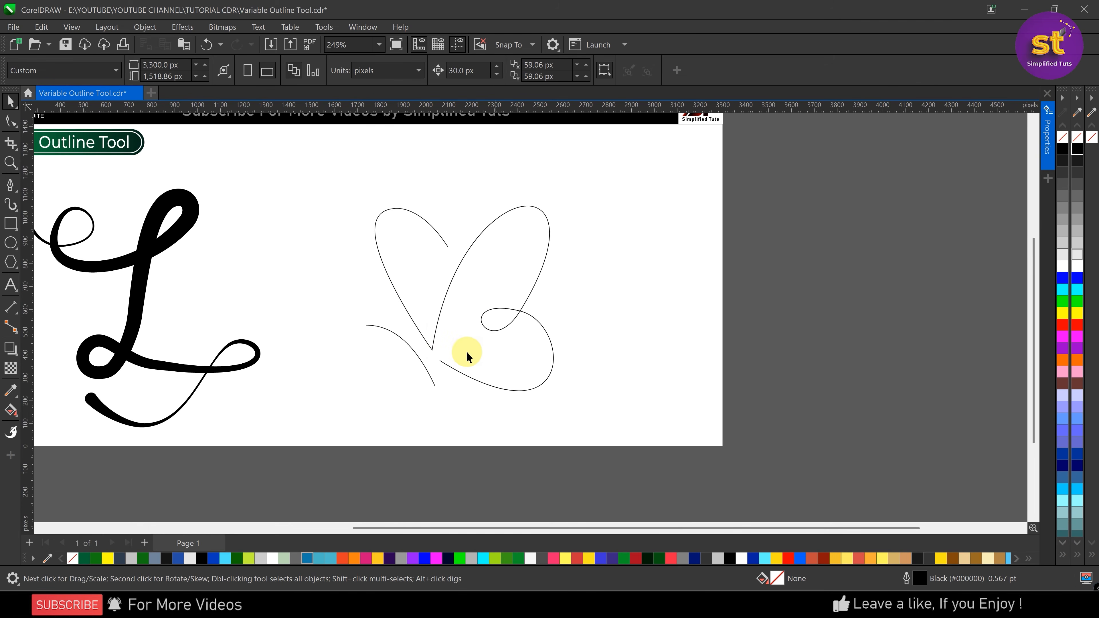
{"action": "scroll", "coordinate": [411, 334], "scroll_direction": "up", "scroll_amount": 1}
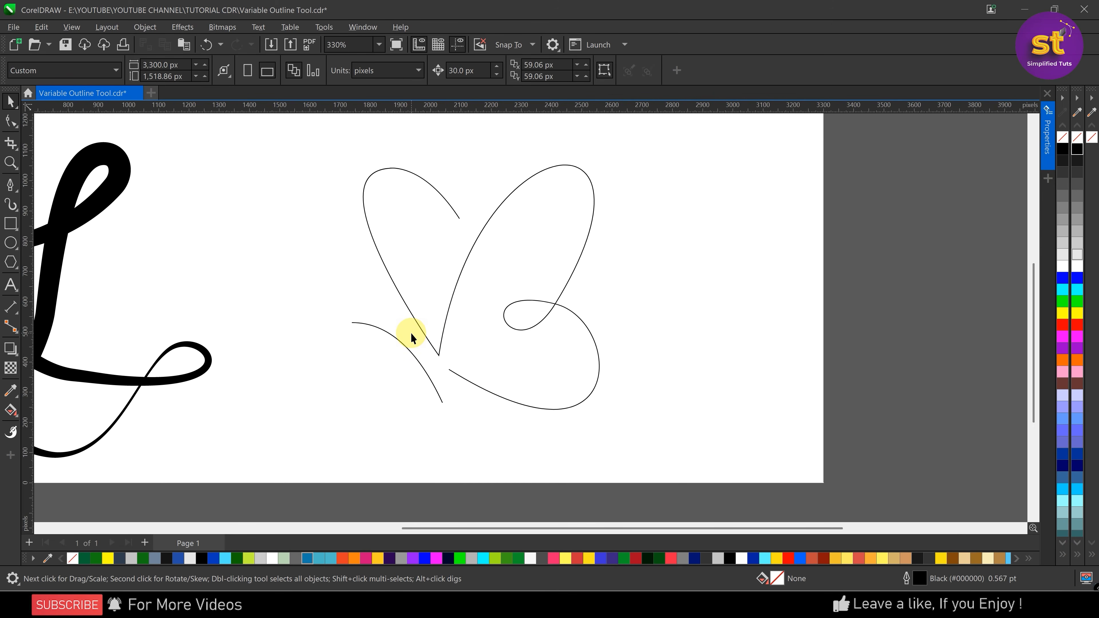
Widen the short body curve's upper-left end with the Variable Outline tool, and set its lower end to about 2.48 pt total
{"action": "left_click", "coordinate": [383, 330]}
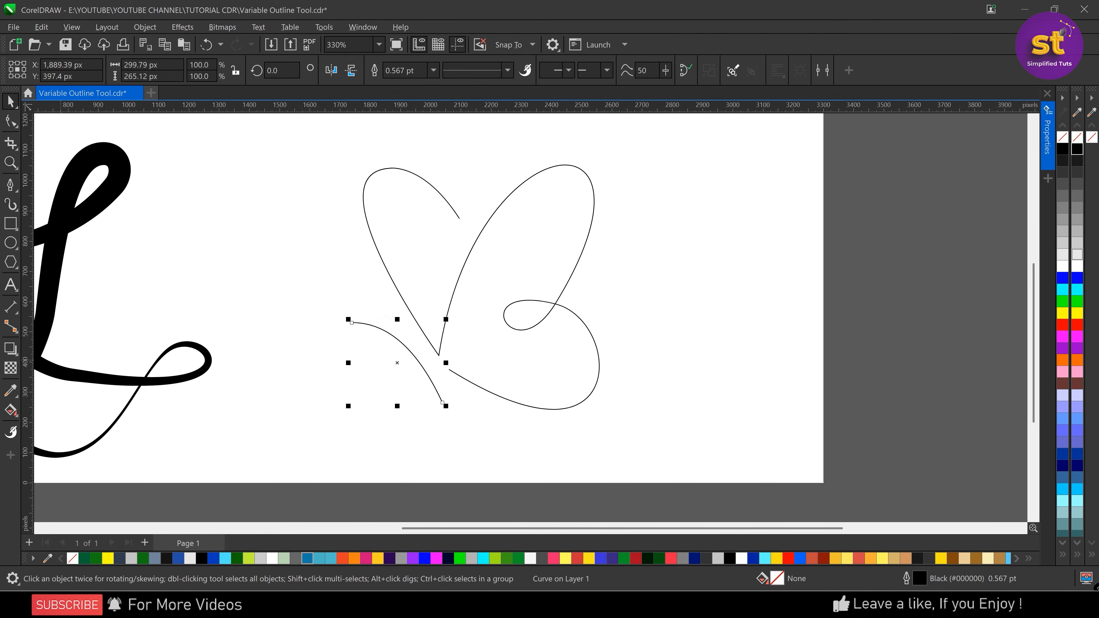
{"action": "left_click", "coordinate": [12, 431]}
{"action": "scroll", "coordinate": [349, 333], "scroll_direction": "up", "scroll_amount": 1}
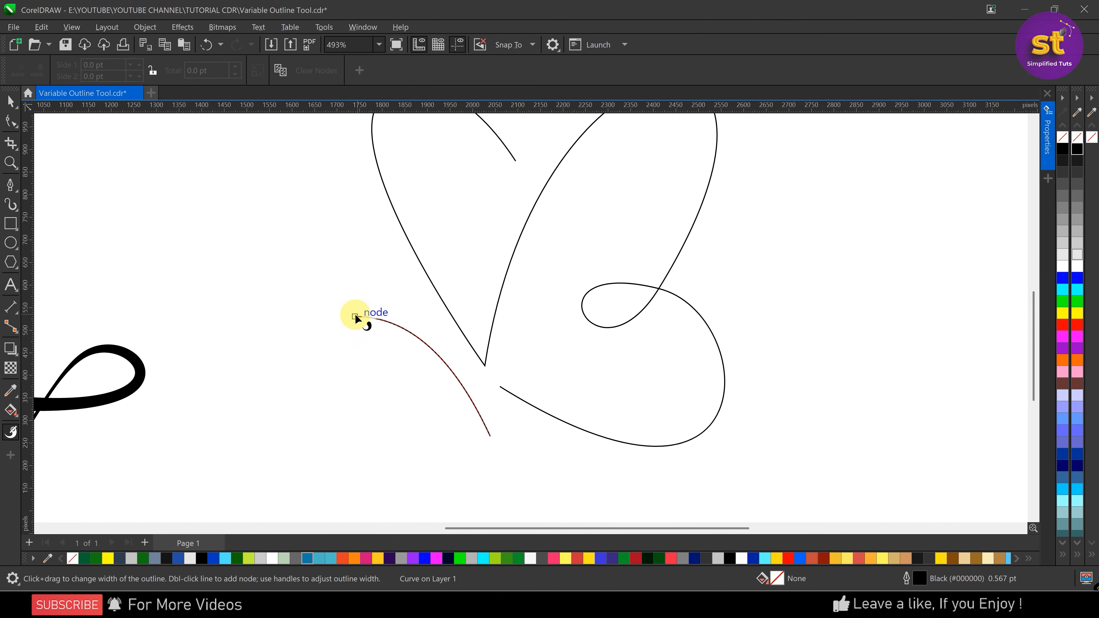
{"action": "left_click_drag", "start_coordinate": [359, 312], "coordinate": [367, 295]}
{"action": "left_click", "coordinate": [489, 434]}
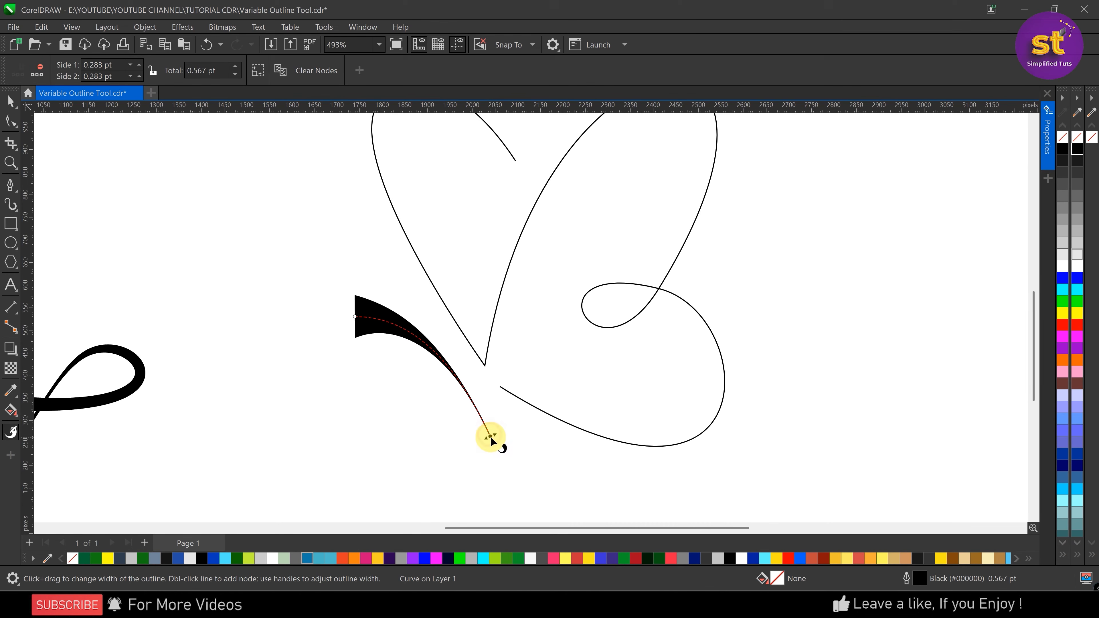
{"action": "left_click_drag", "start_coordinate": [494, 434], "coordinate": [497, 433]}
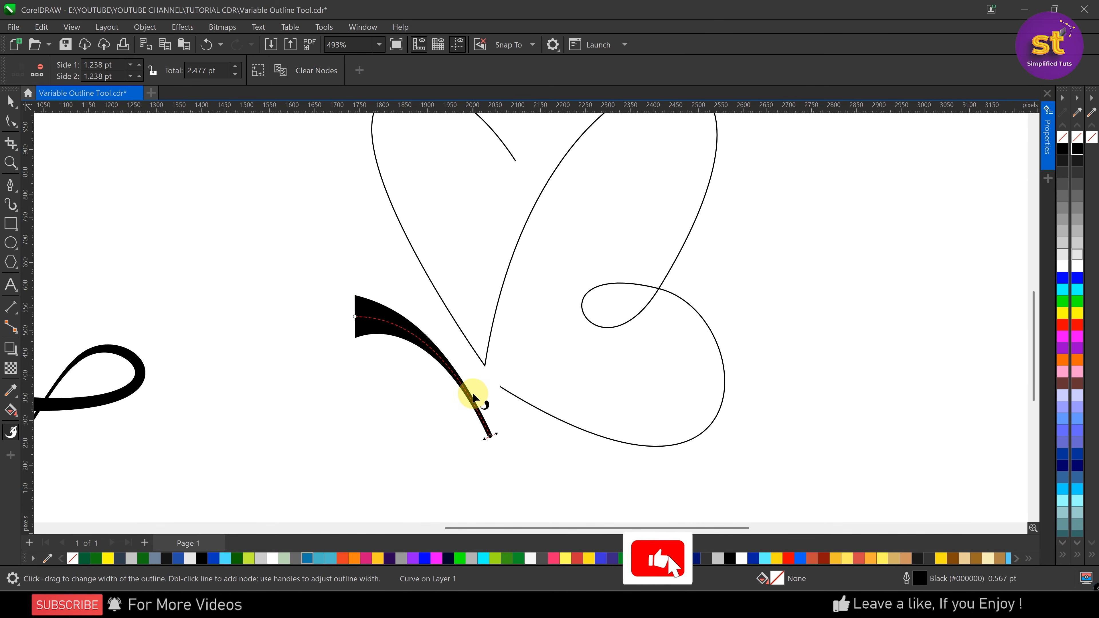
Give the body curve rounded corners and round line caps, and reduce its upper-left end to about 14.66 pt total width
{"action": "key", "text": "F12"}
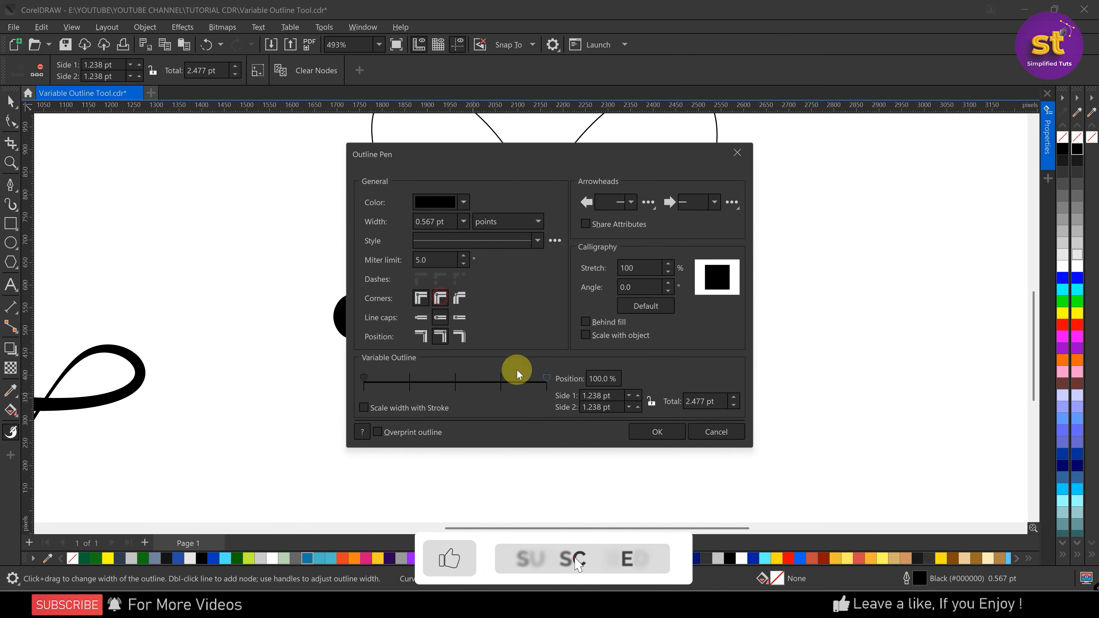
{"action": "left_click", "coordinate": [657, 431]}
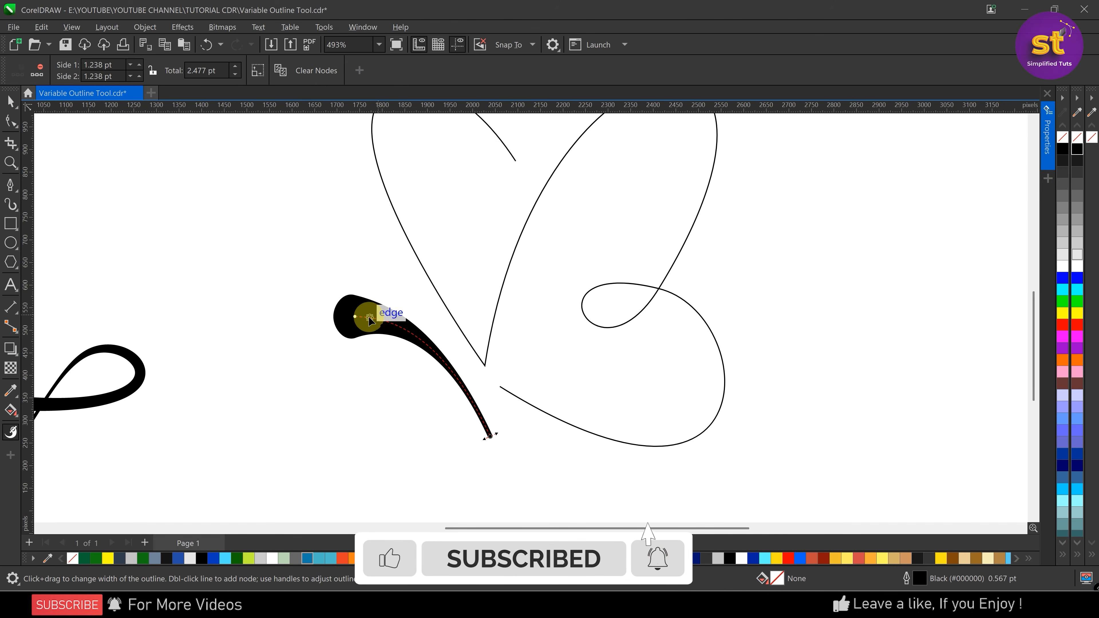
{"action": "left_click", "coordinate": [355, 317]}
{"action": "left_click_drag", "start_coordinate": [356, 291], "coordinate": [363, 299]}
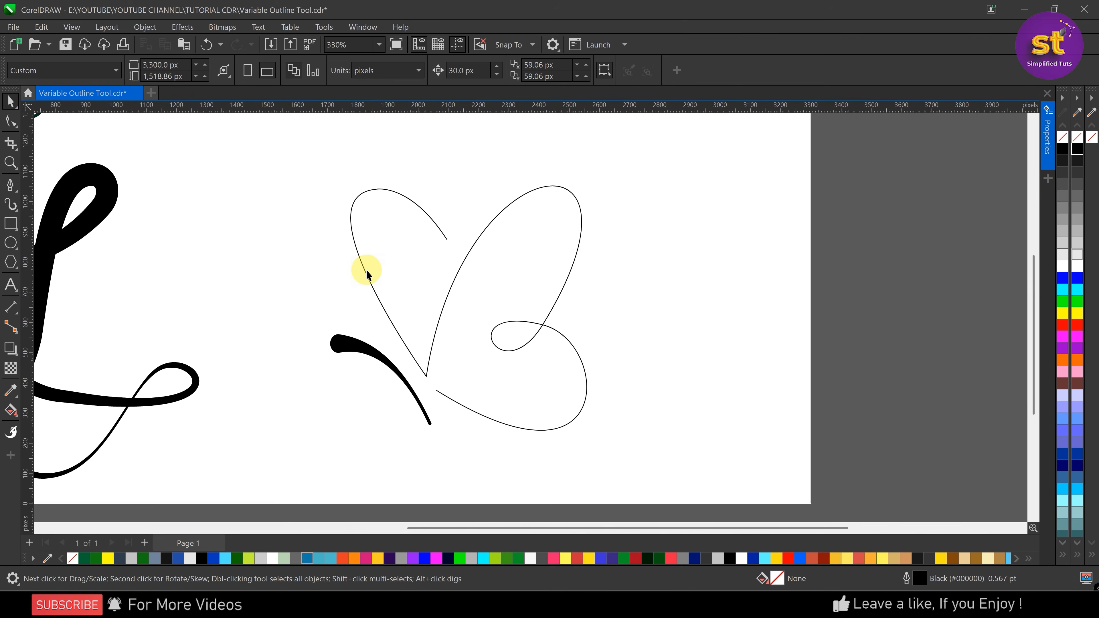
Select the butterfly's wing curve and widen the right wing's inner stroke to about 12.99 pt total with the Variable Outline tool
{"action": "left_click", "coordinate": [366, 274]}
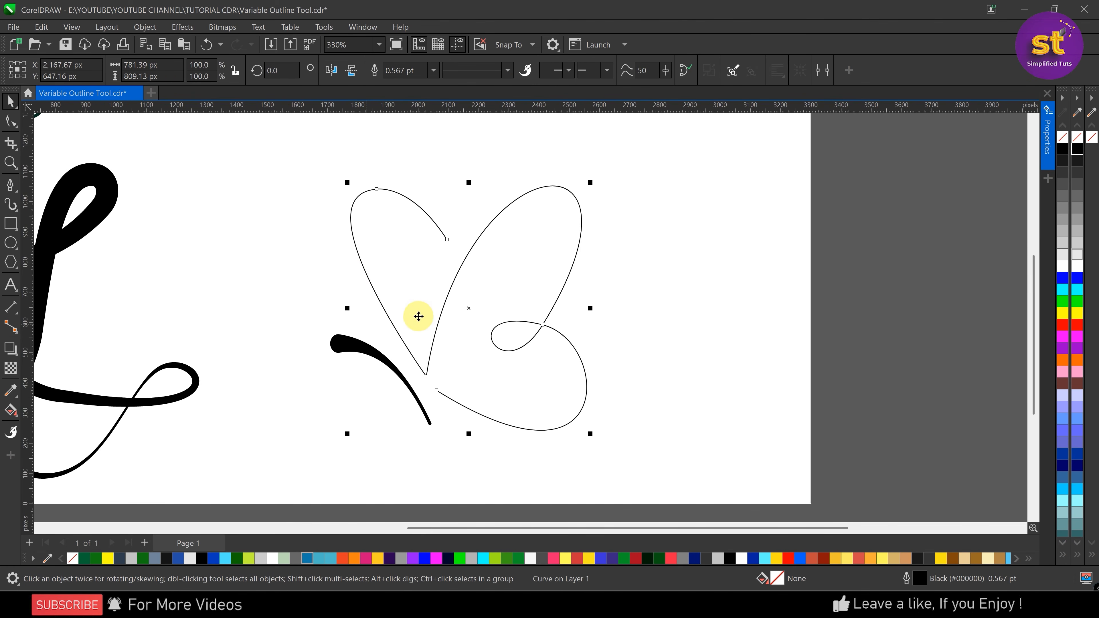
{"action": "left_click", "coordinate": [11, 431]}
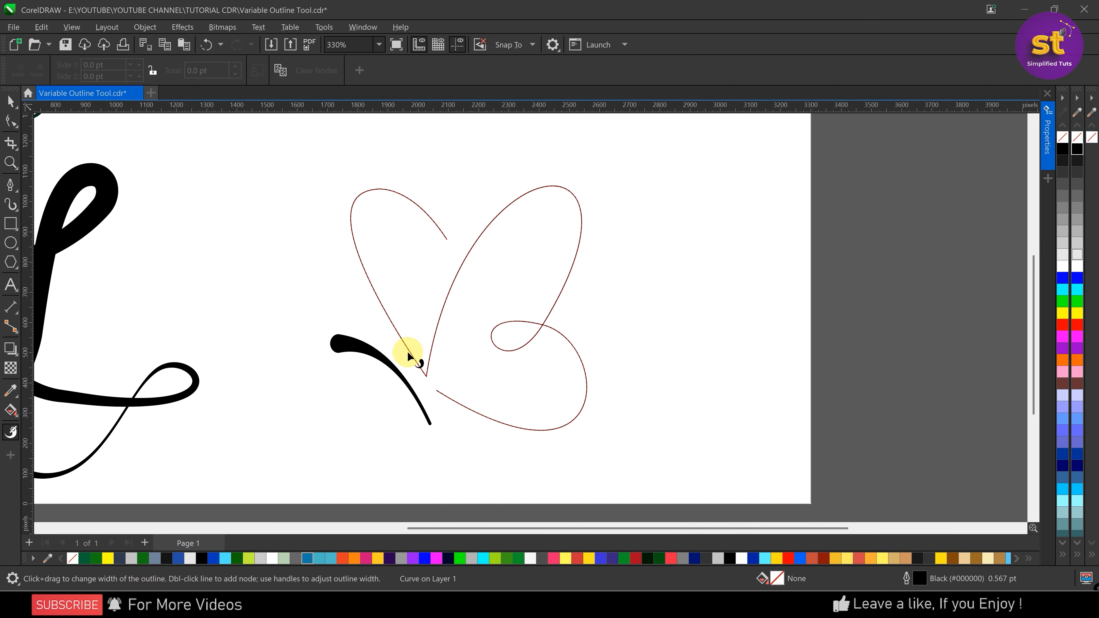
{"action": "left_click_drag", "start_coordinate": [451, 288], "coordinate": [462, 298]}
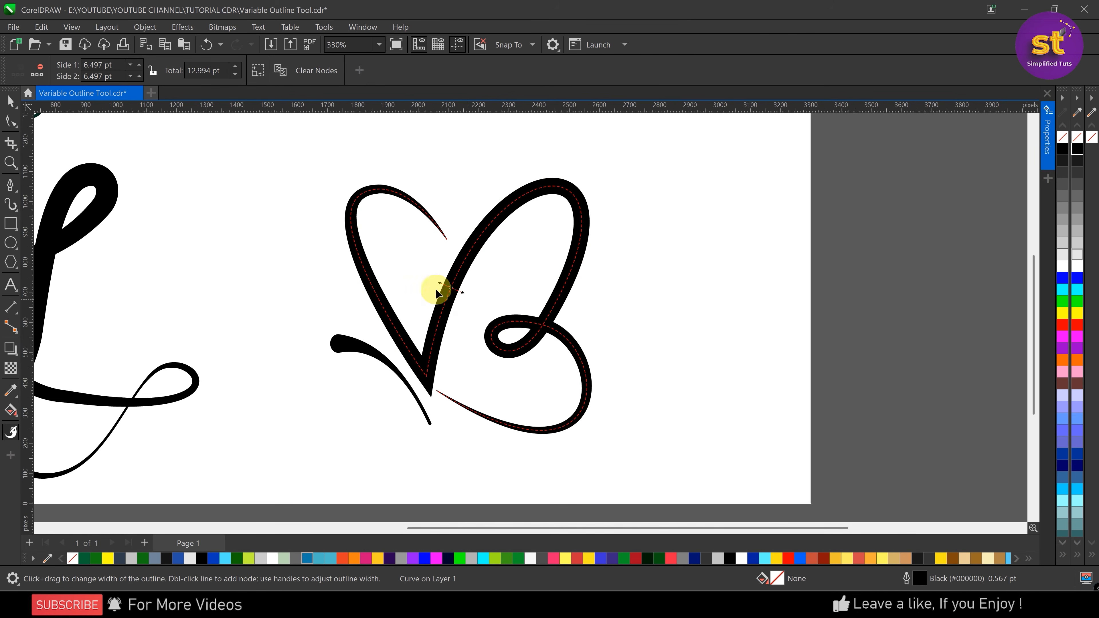
Add width nodes on the left wing, about 10.23 pt total near its top and about 15.59 pt on its outer side
{"action": "left_click", "coordinate": [385, 310]}
{"action": "left_click_drag", "start_coordinate": [385, 310], "coordinate": [410, 315]}
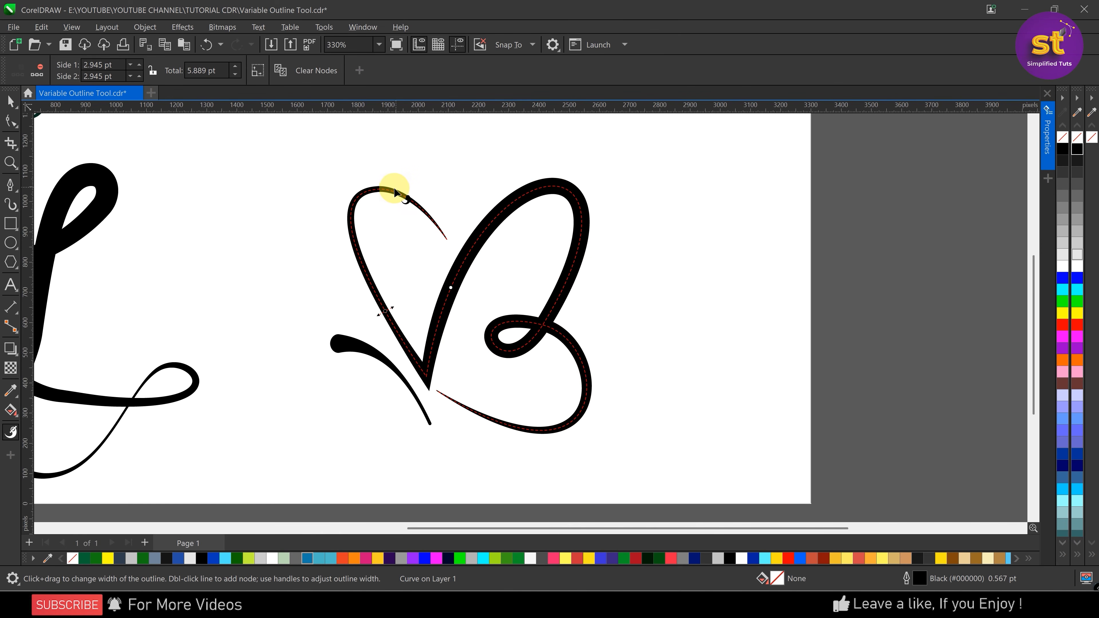
{"action": "left_click_drag", "start_coordinate": [393, 193], "coordinate": [389, 201]}
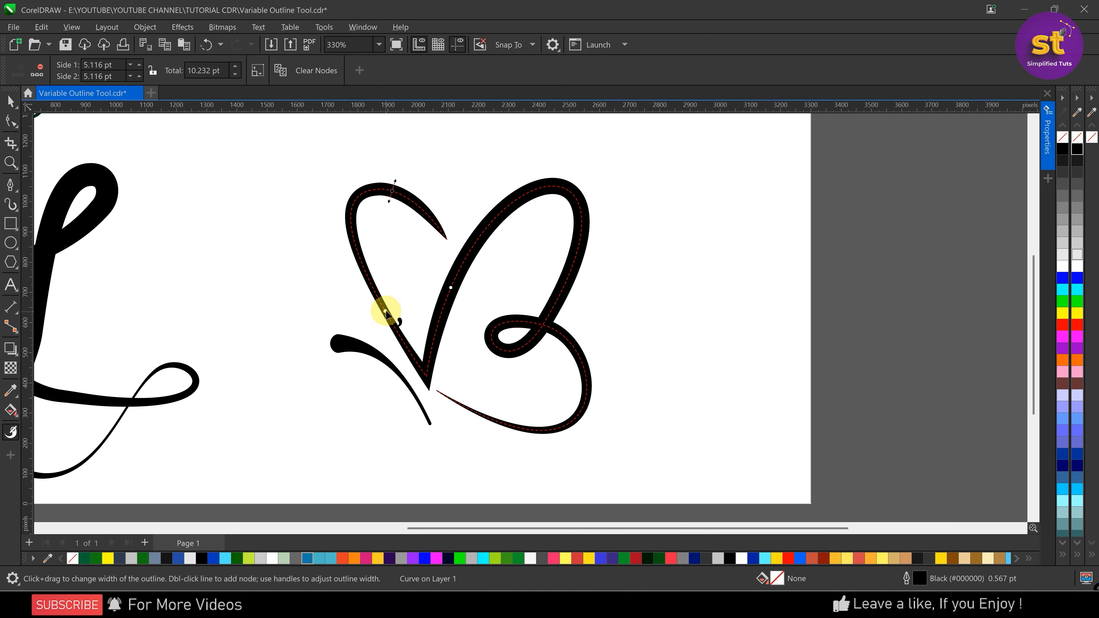
{"action": "left_click_drag", "start_coordinate": [402, 310], "coordinate": [399, 308]}
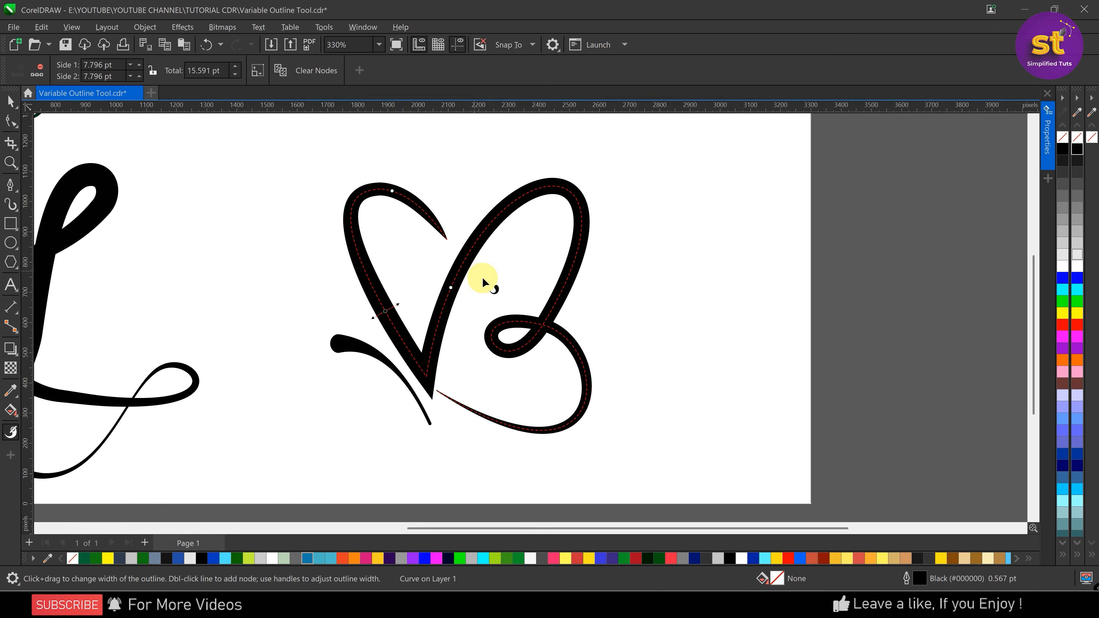
Thin the wing curve to about 2.31 pt total just above the loop crossing, widen the lower wing to about 17.87 pt, and deselect it
{"action": "left_click_drag", "start_coordinate": [546, 322], "coordinate": [556, 316]}
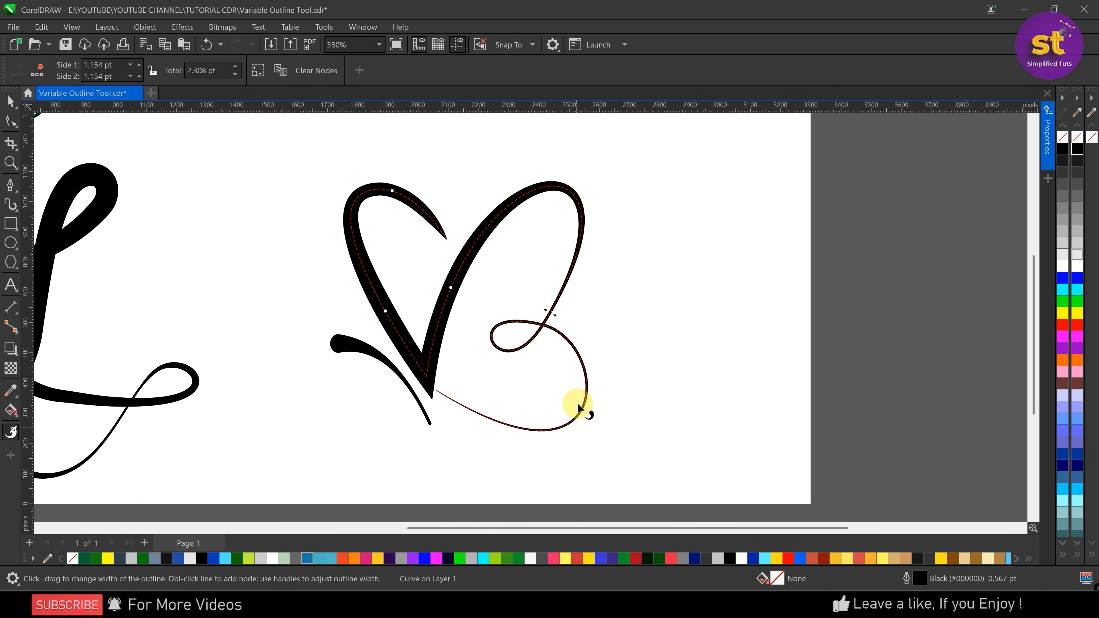
{"action": "left_click_drag", "start_coordinate": [591, 411], "coordinate": [598, 412]}
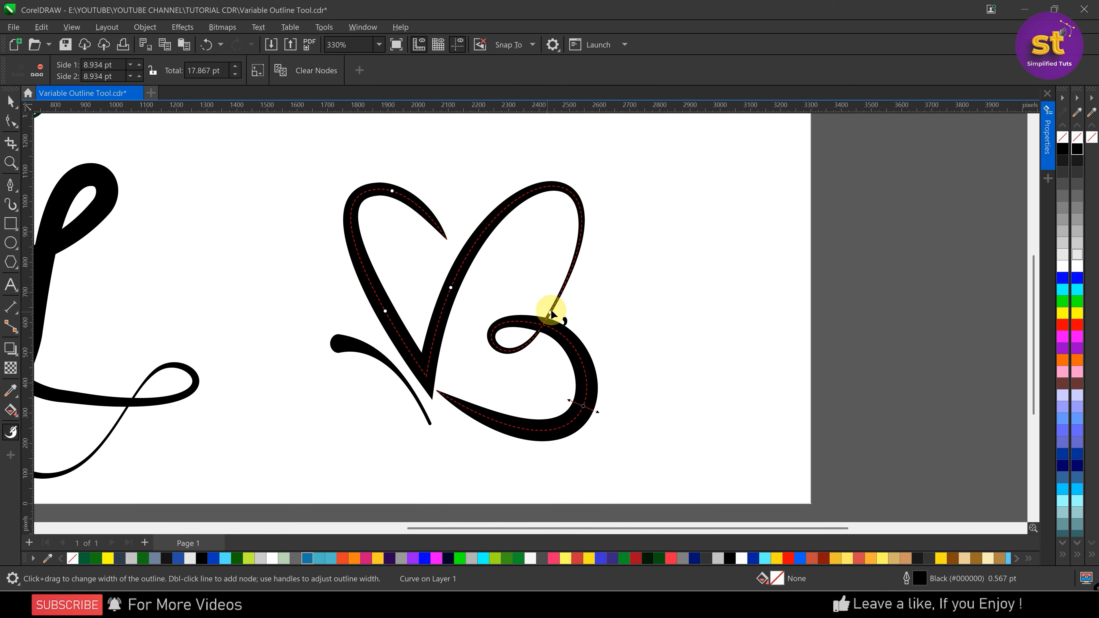
{"action": "left_click", "coordinate": [11, 101]}
{"action": "key", "text": "Escape"}
{"action": "scroll", "coordinate": [450, 266], "scroll_direction": "down", "scroll_amount": 2}
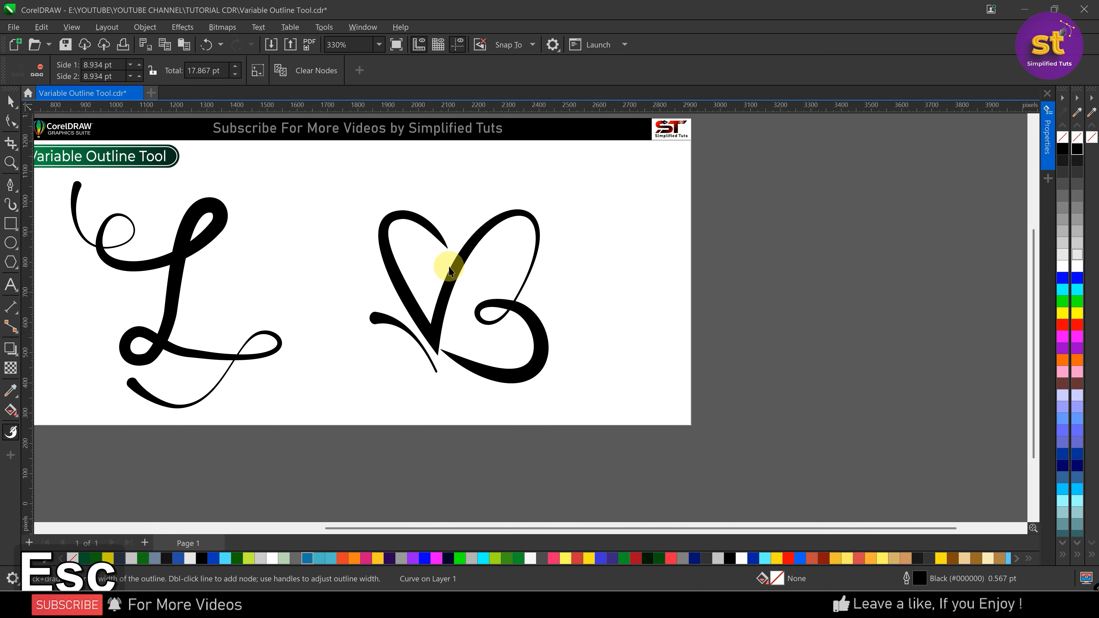
{"action": "scroll", "coordinate": [474, 294], "scroll_direction": "up", "scroll_amount": 2}
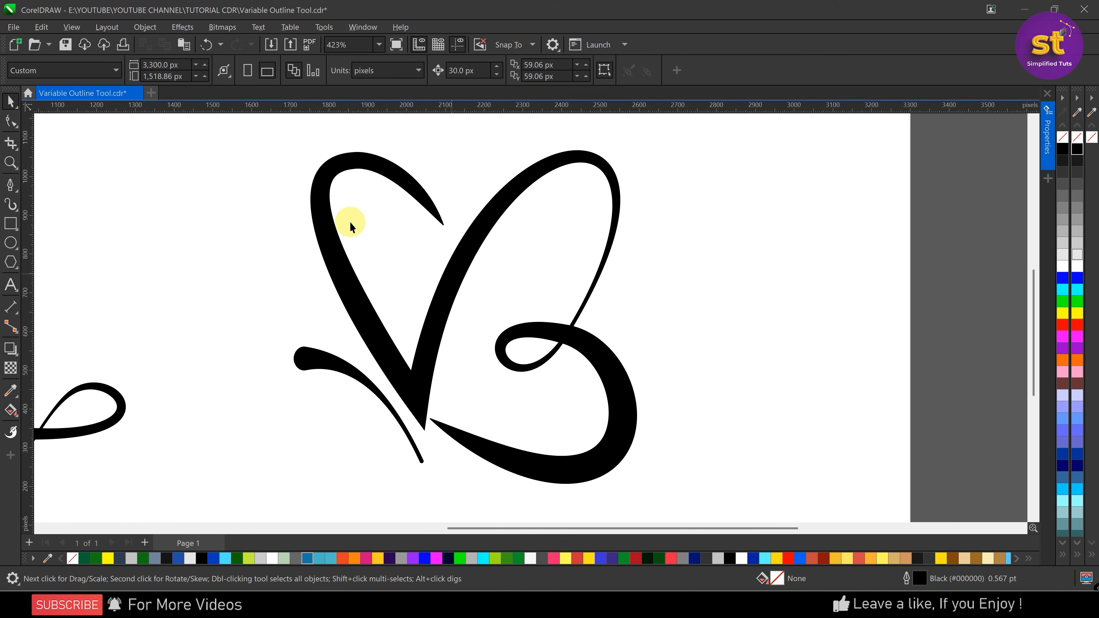
{"action": "scroll", "coordinate": [462, 375], "scroll_direction": "down", "scroll_amount": 2}
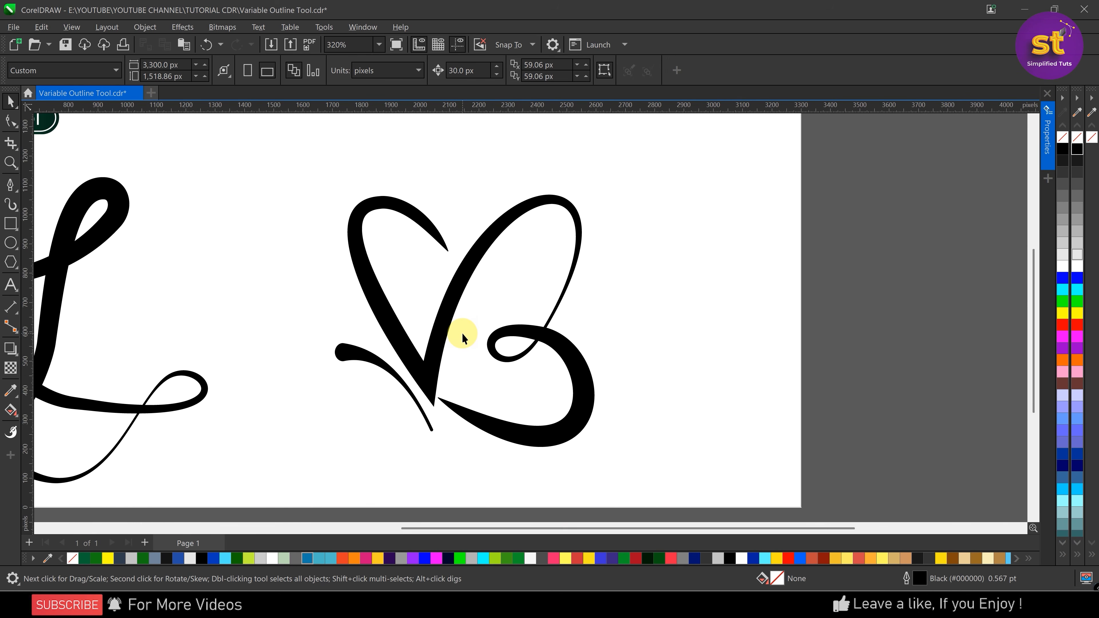
{"action": "scroll", "coordinate": [463, 334], "scroll_direction": "down", "scroll_amount": 2}
{"action": "scroll", "coordinate": [493, 320], "scroll_direction": "down", "scroll_amount": 2}
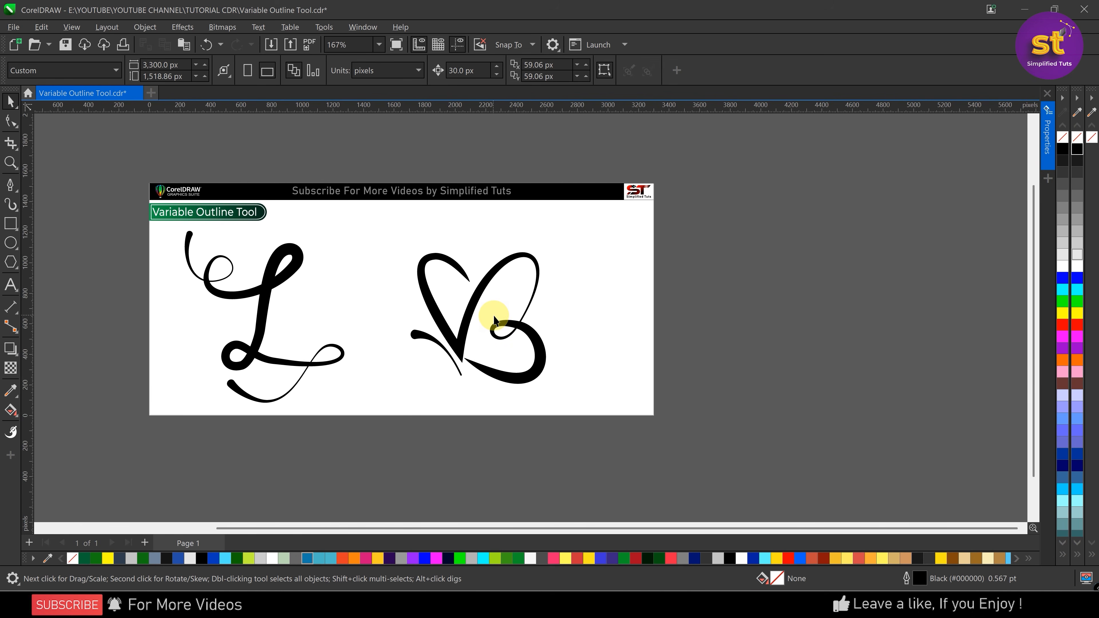
{"action": "scroll", "coordinate": [495, 321], "scroll_direction": "up", "scroll_amount": 2}
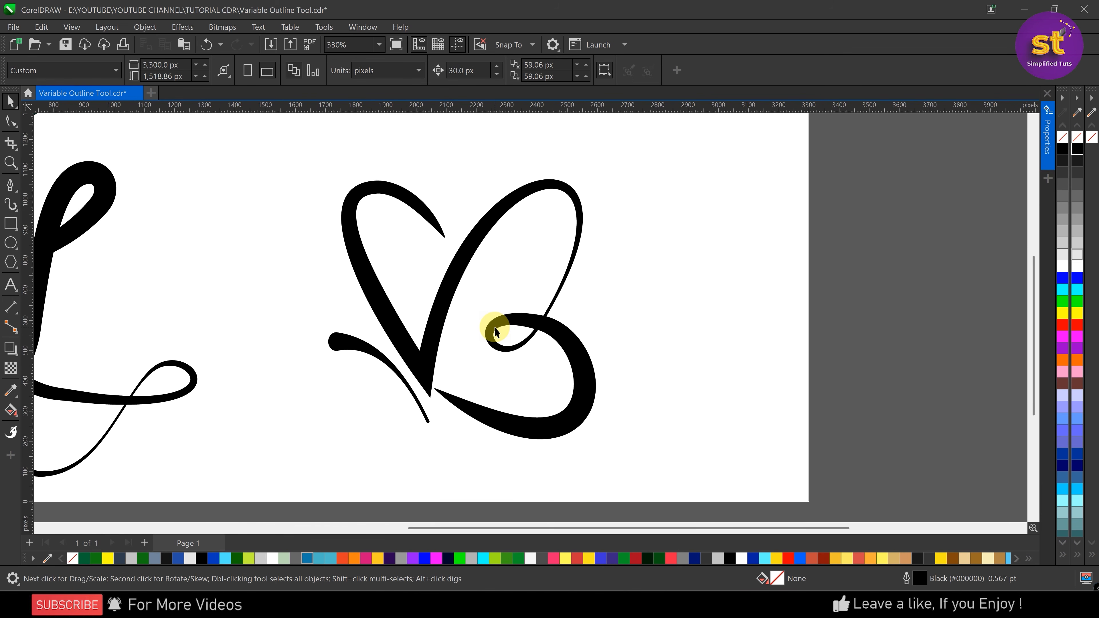